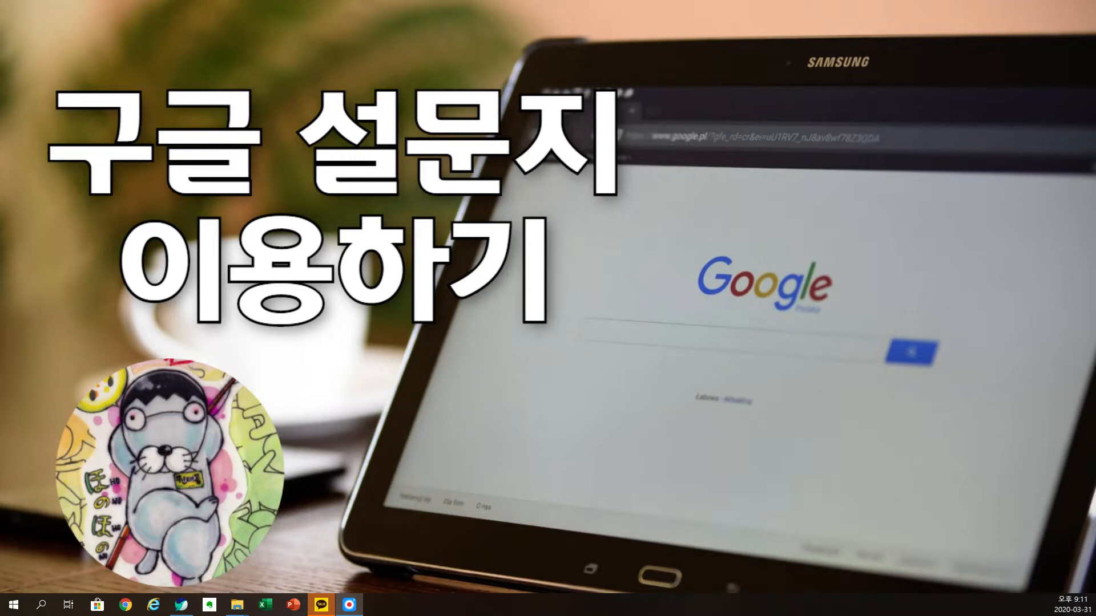
# Step: Switch to Chrome and check which Google account the browser is signed in with
pyautogui.click(161, 608)
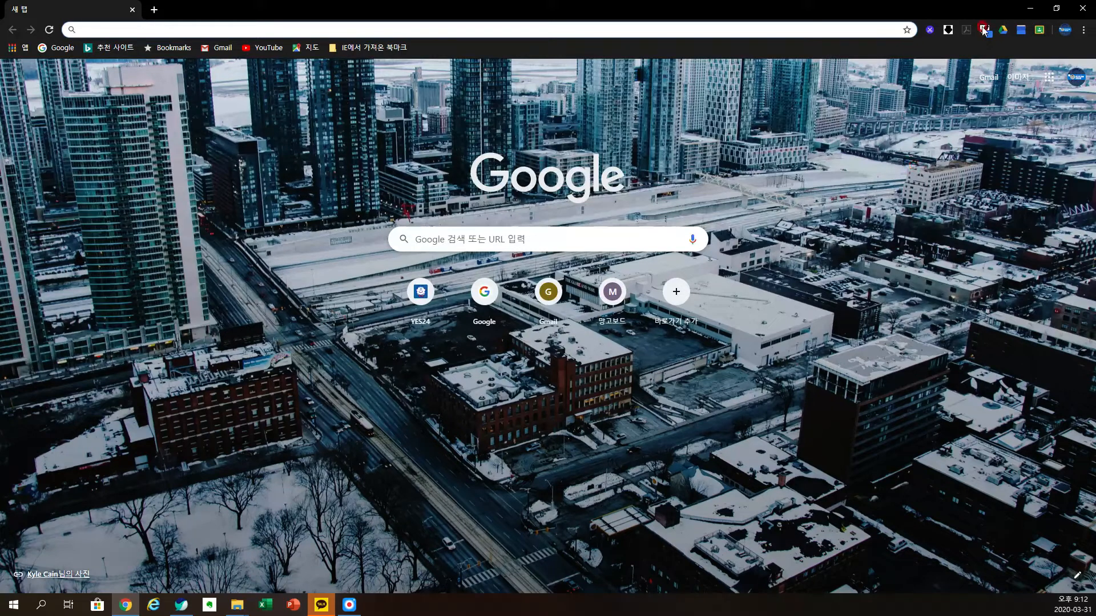
pyautogui.click(1064, 30)
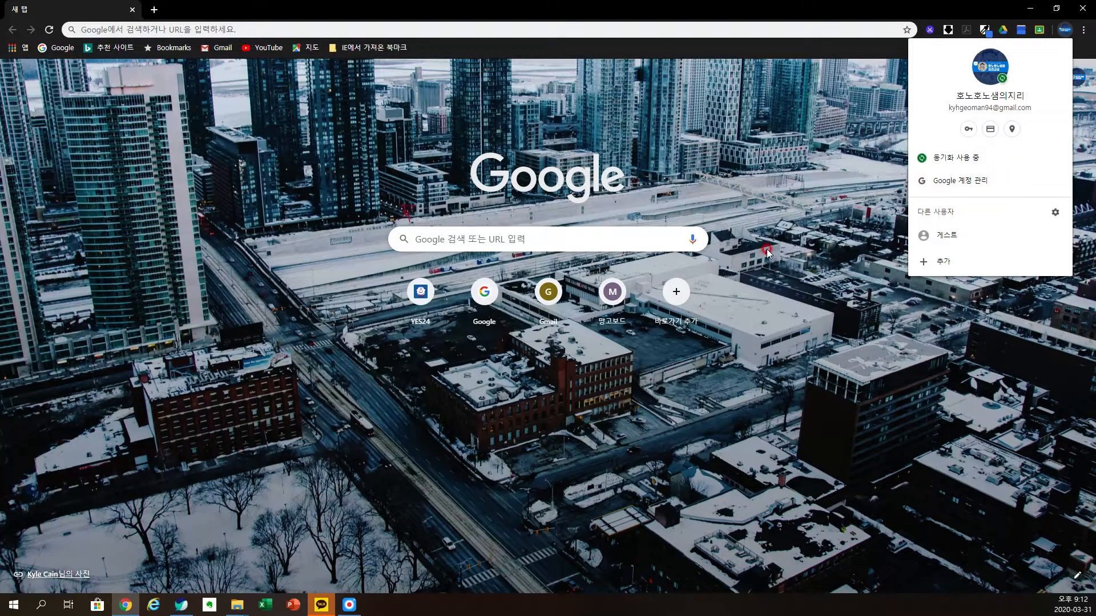
pyautogui.click(846, 176)
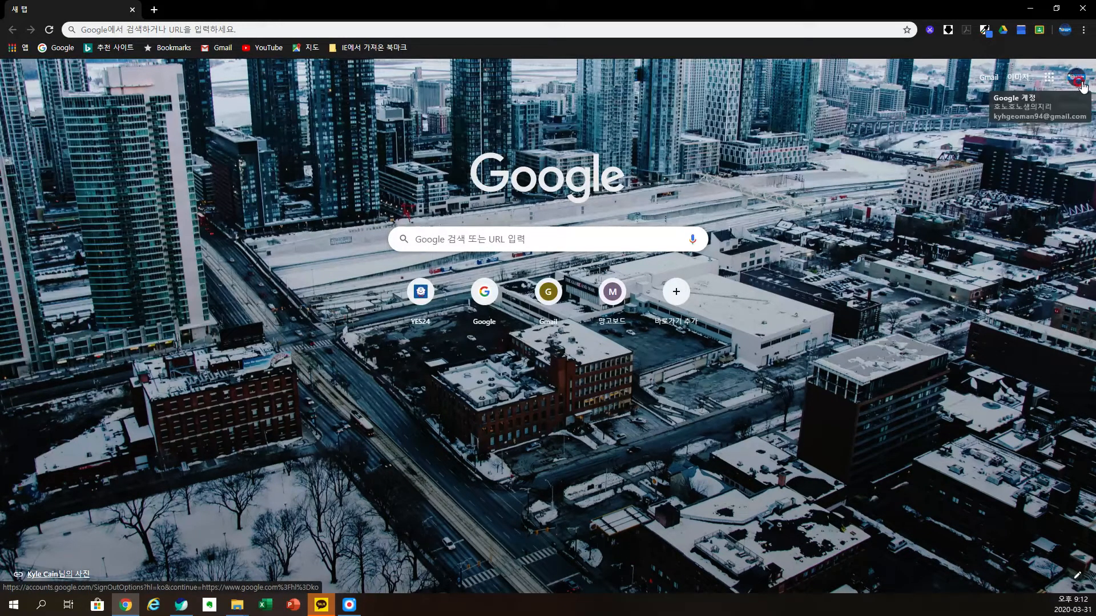
# Step: Find Docs (문서) among the Google apps and open its home page
pyautogui.click(1051, 81)
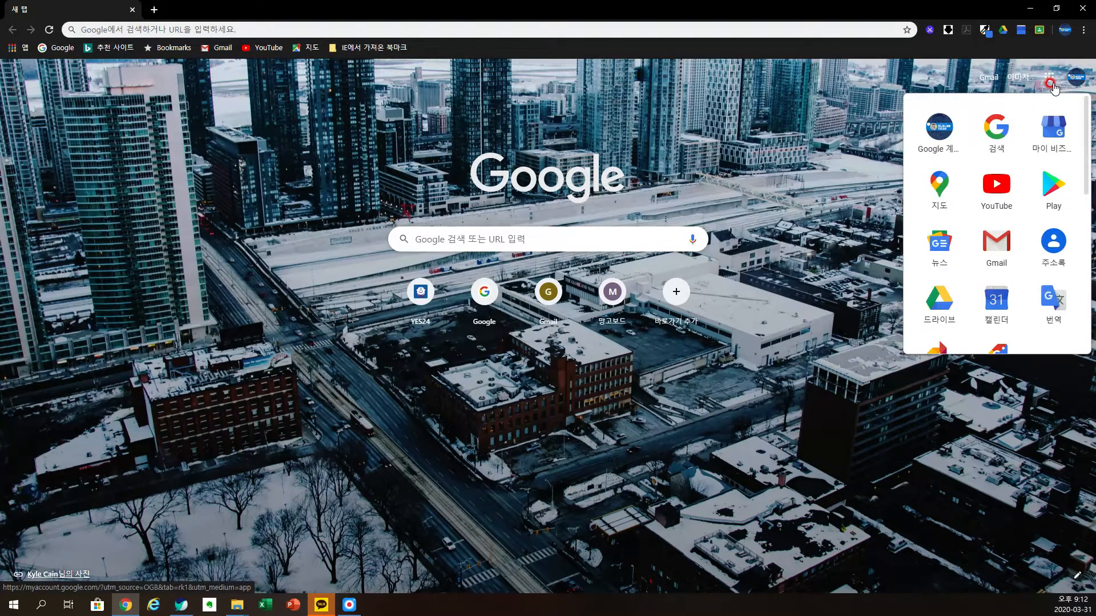
pyautogui.scroll(-2, 1017, 185)
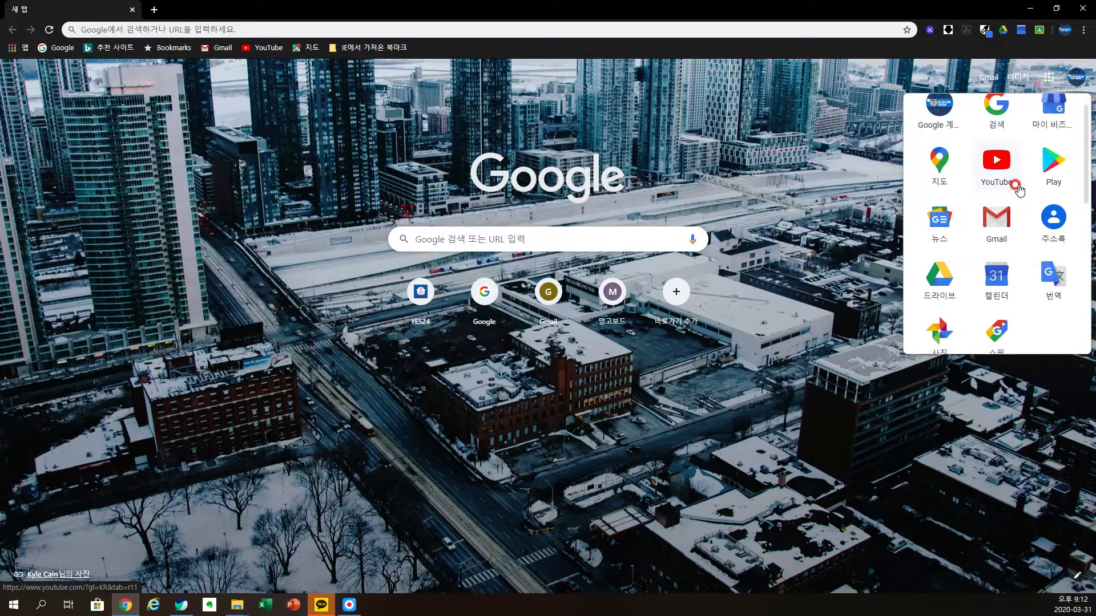
pyautogui.scroll(2, 1019, 190)
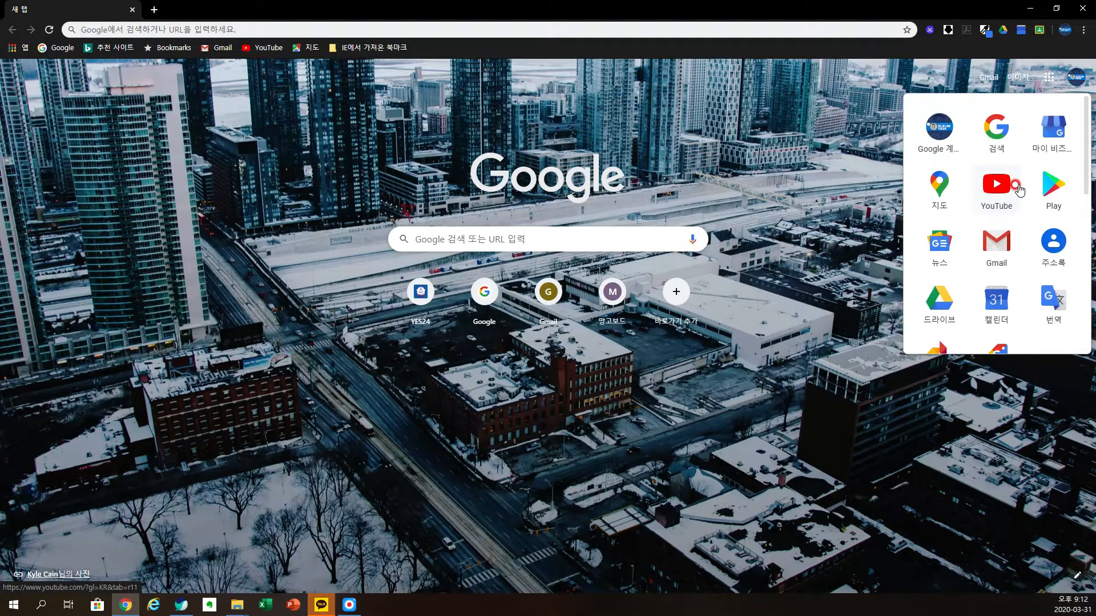
pyautogui.scroll(-2, 1018, 190)
pyautogui.scroll(-2, 1019, 190)
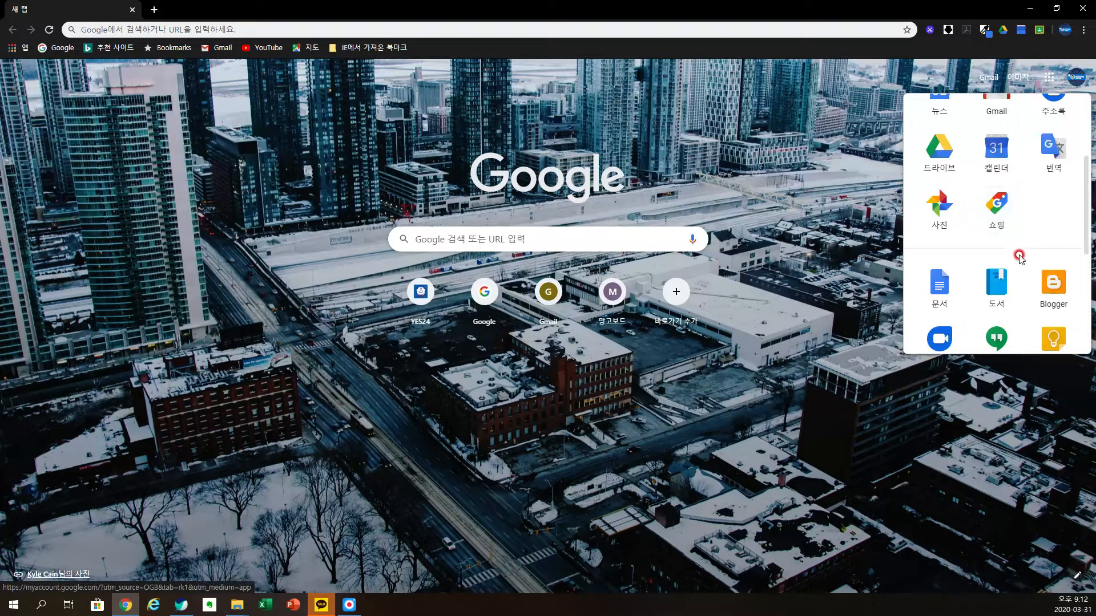
pyautogui.scroll(-2, 1020, 254)
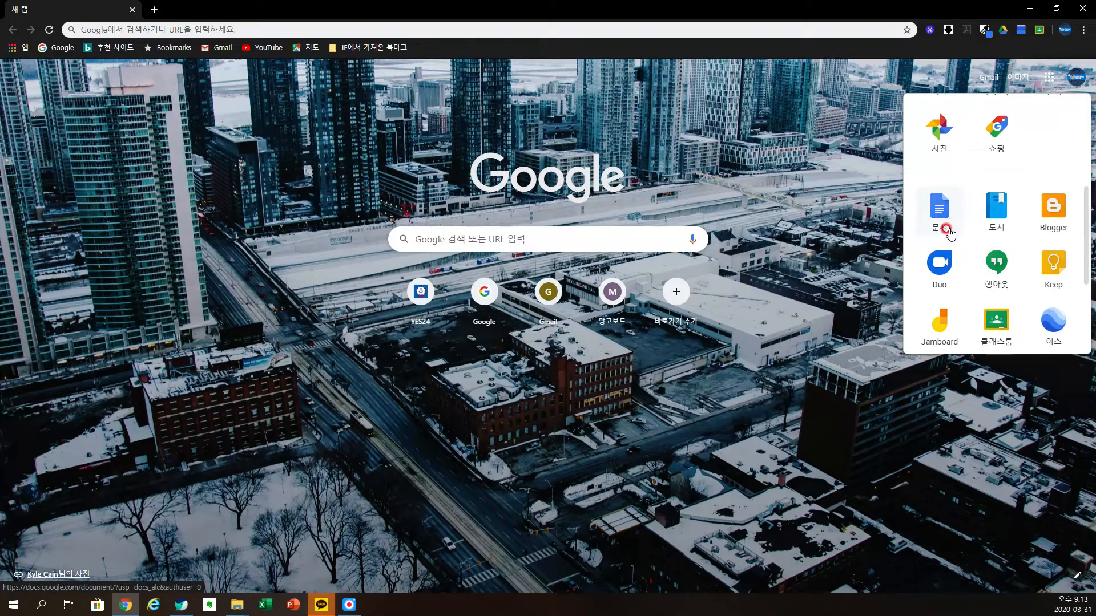
pyautogui.click(954, 223)
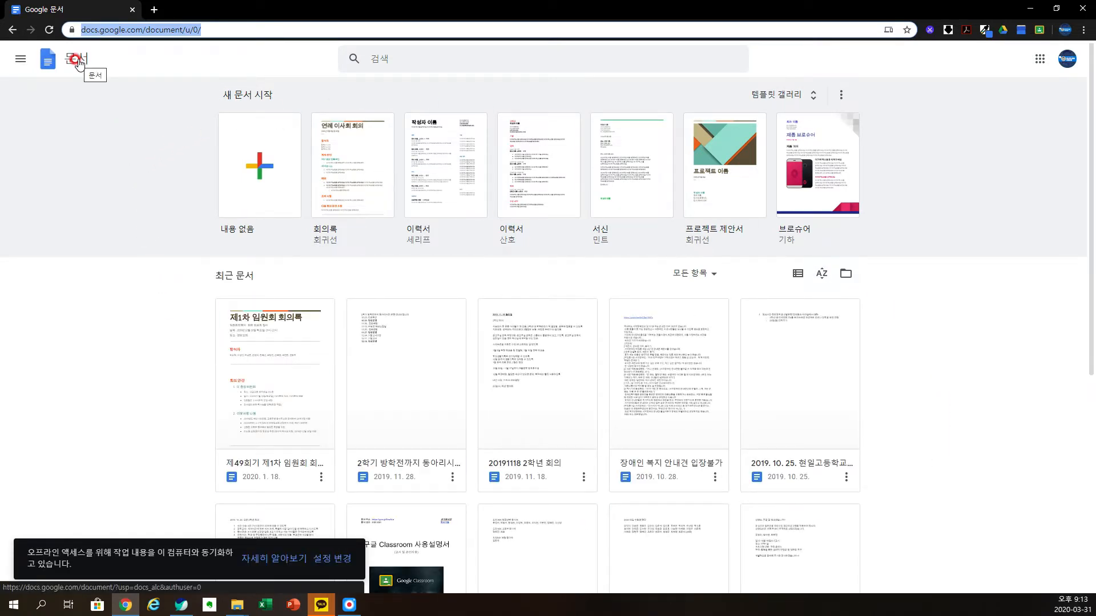
# Step: Go from the Docs home page to the Google Forms (설문지) home page
pyautogui.click(23, 67)
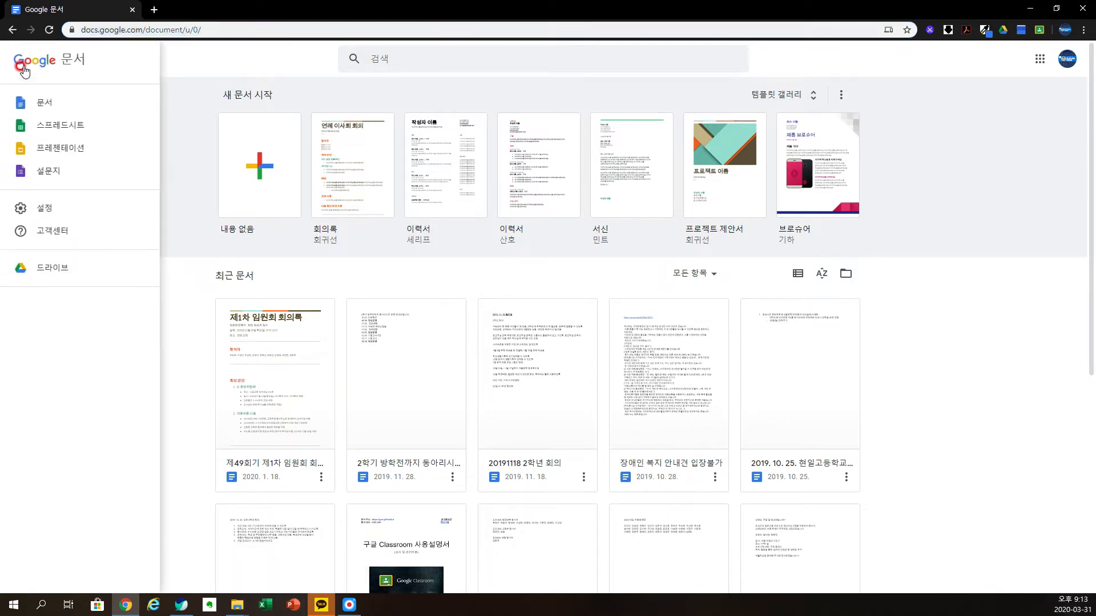
pyautogui.click(179, 67)
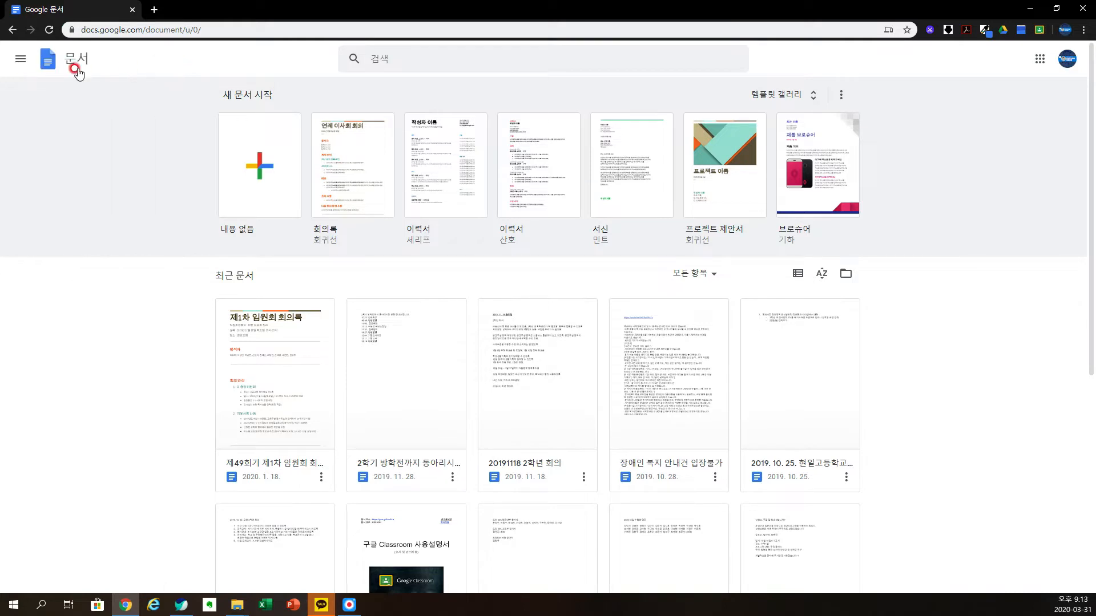
pyautogui.click(20, 64)
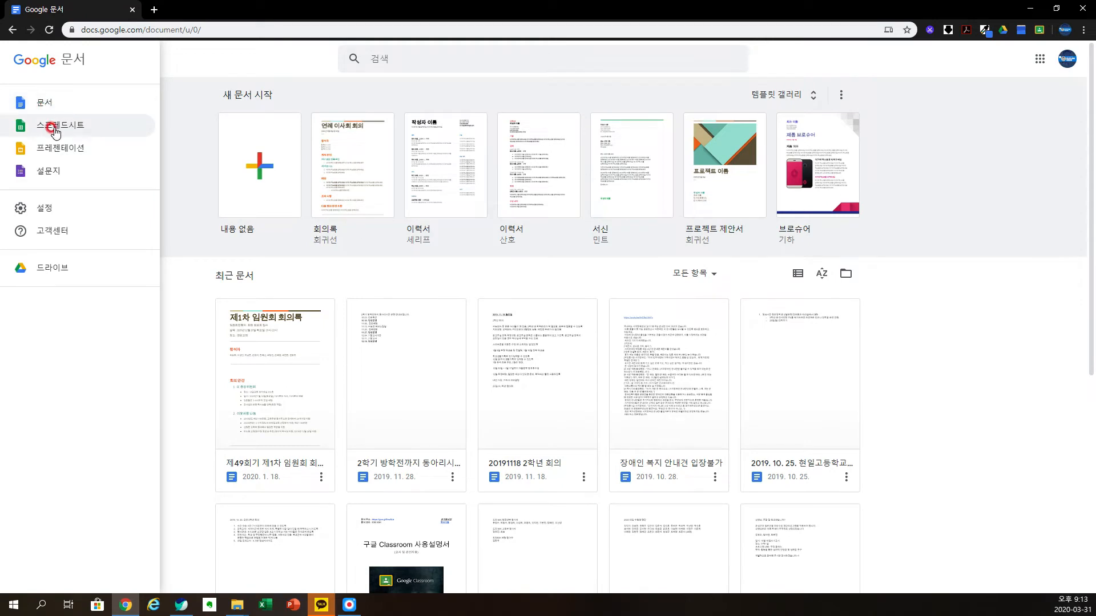
pyautogui.click(96, 177)
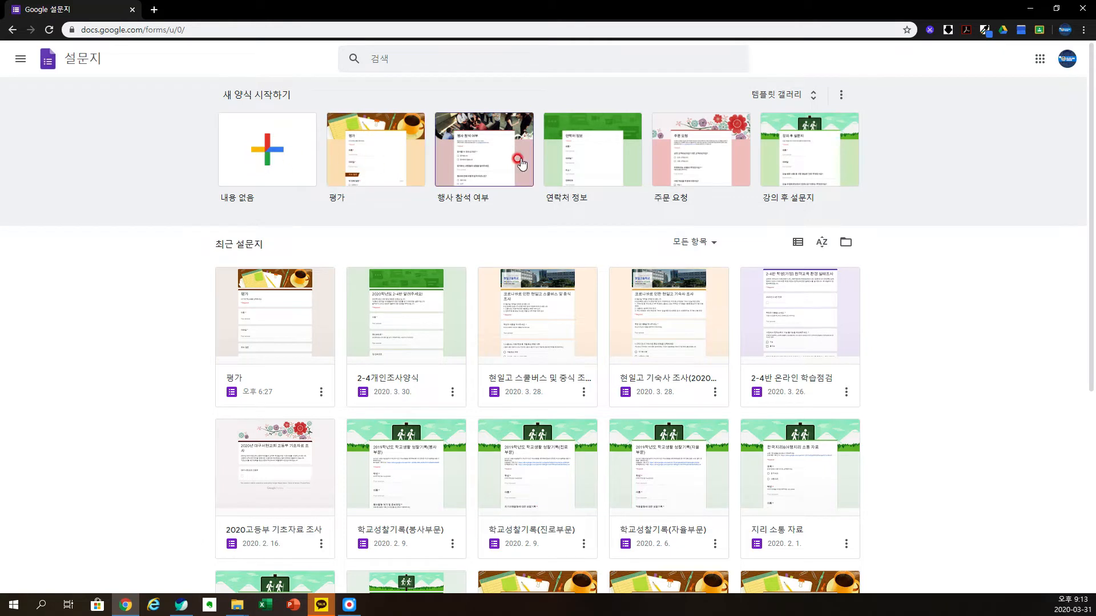
# Step: Browse the full form template gallery and create a form from the 평가 template in the 교육 category
pyautogui.click(815, 102)
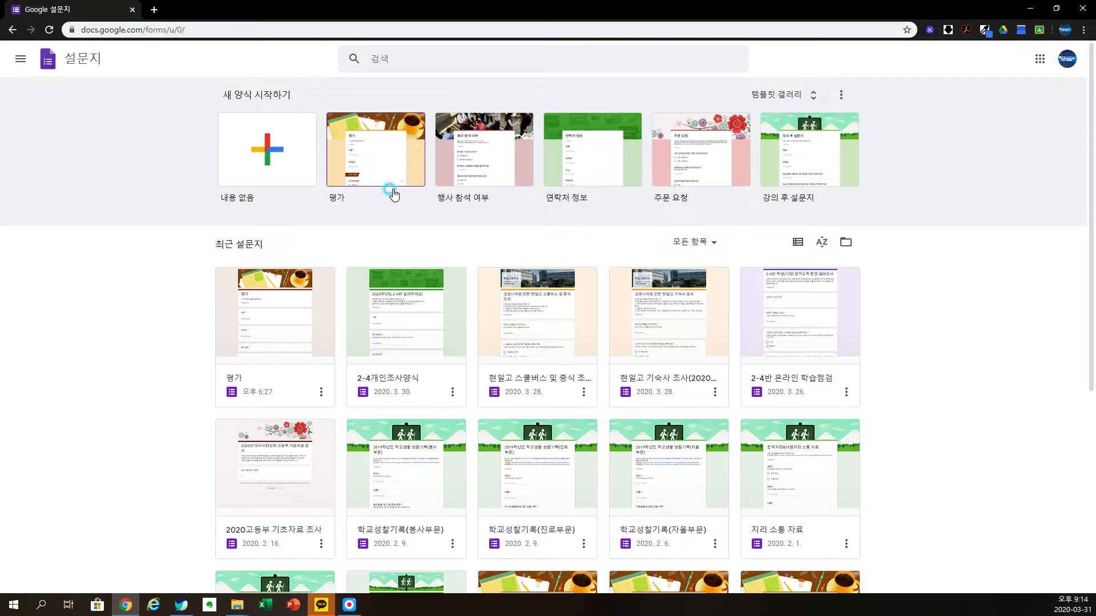
pyautogui.click(807, 100)
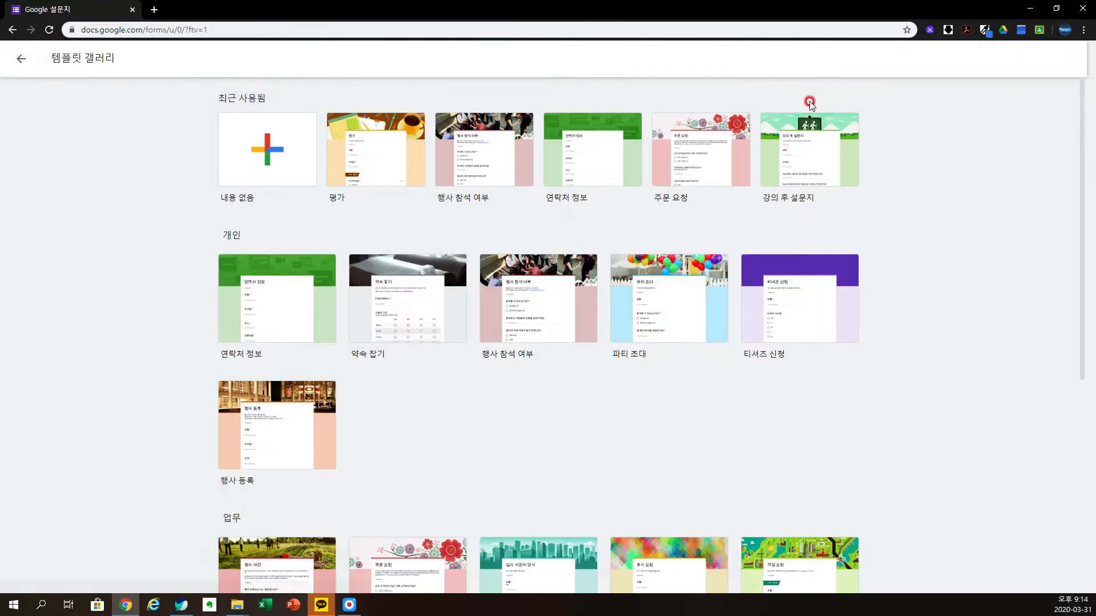
pyautogui.scroll(-2, 341, 165)
pyautogui.scroll(2, 341, 166)
pyautogui.scroll(-6, 478, 398)
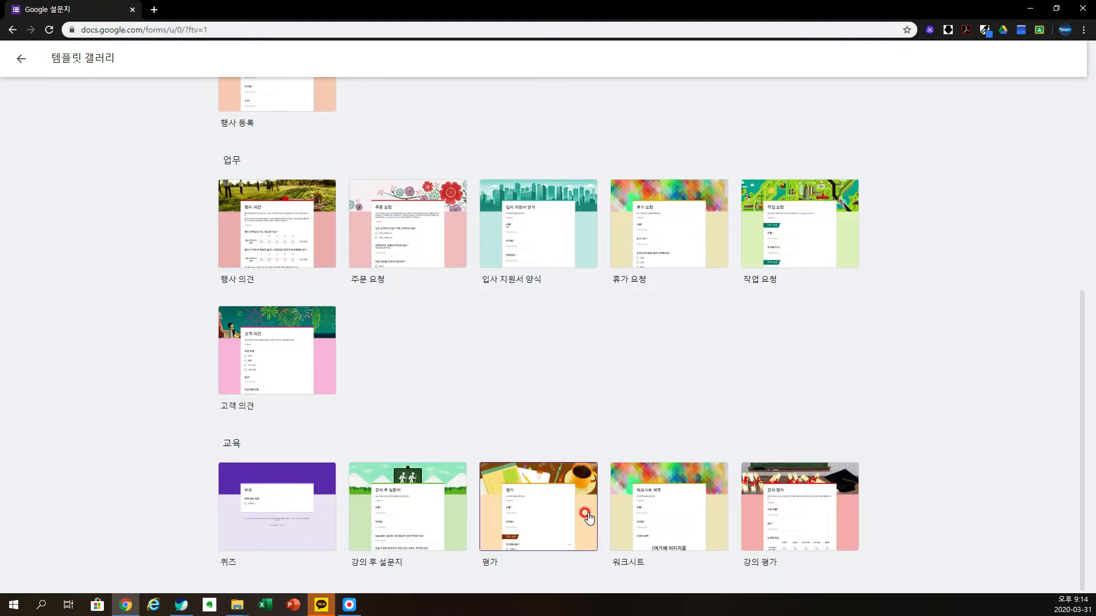
pyautogui.click(525, 520)
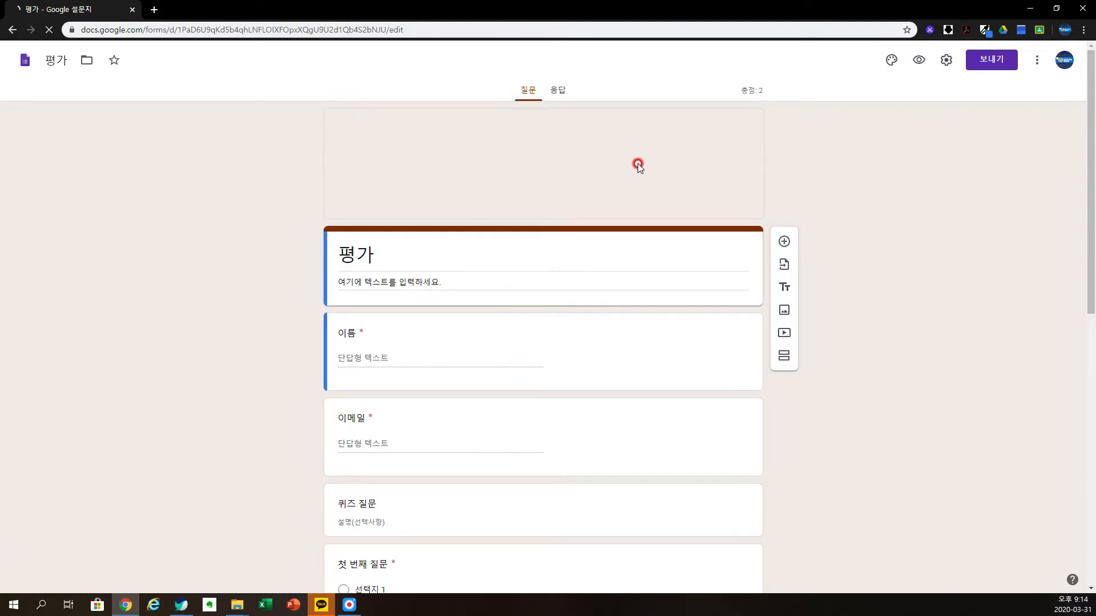
# Step: Look over the template's questions and replace the form title with "4월 2일 한국지리 - 독도 학습 확인문제"
pyautogui.scroll(-10, 683, 374)
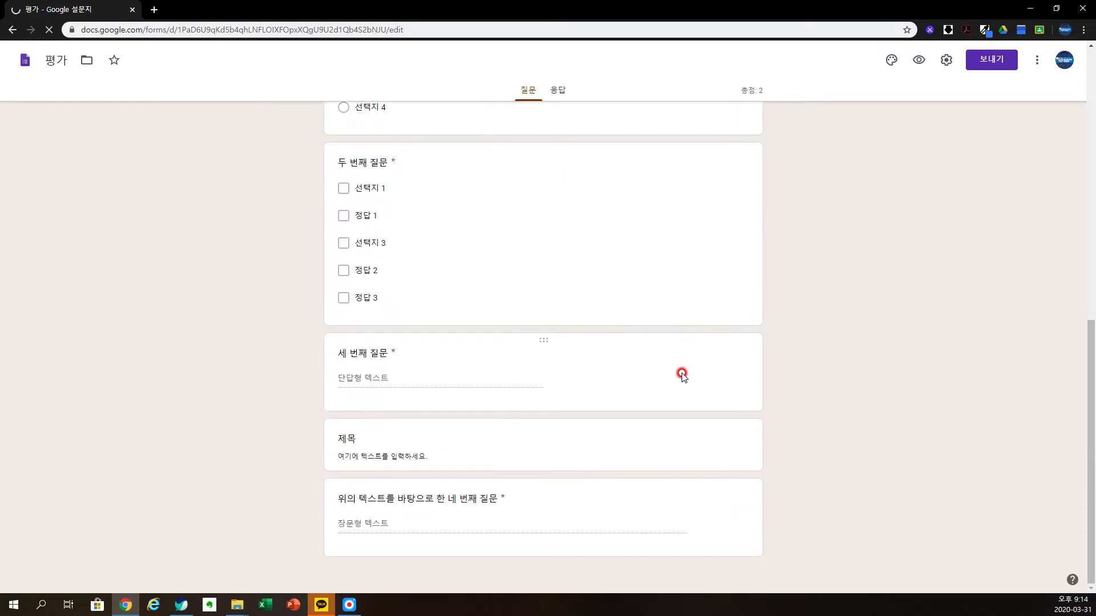
pyautogui.scroll(7, 682, 374)
pyautogui.scroll(4, 682, 374)
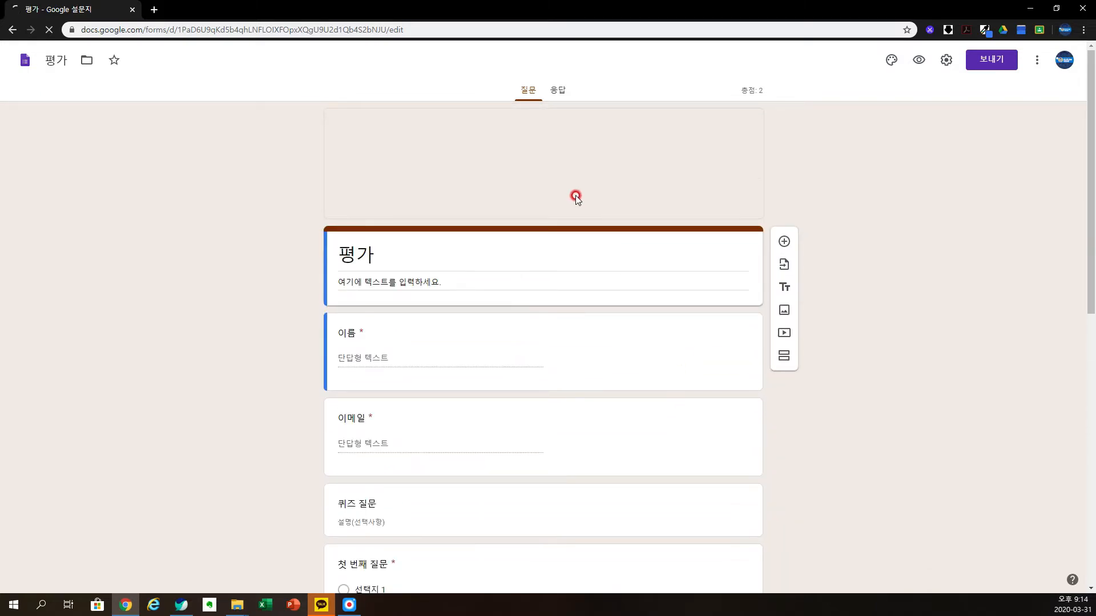
pyautogui.doubleClick(389, 252)
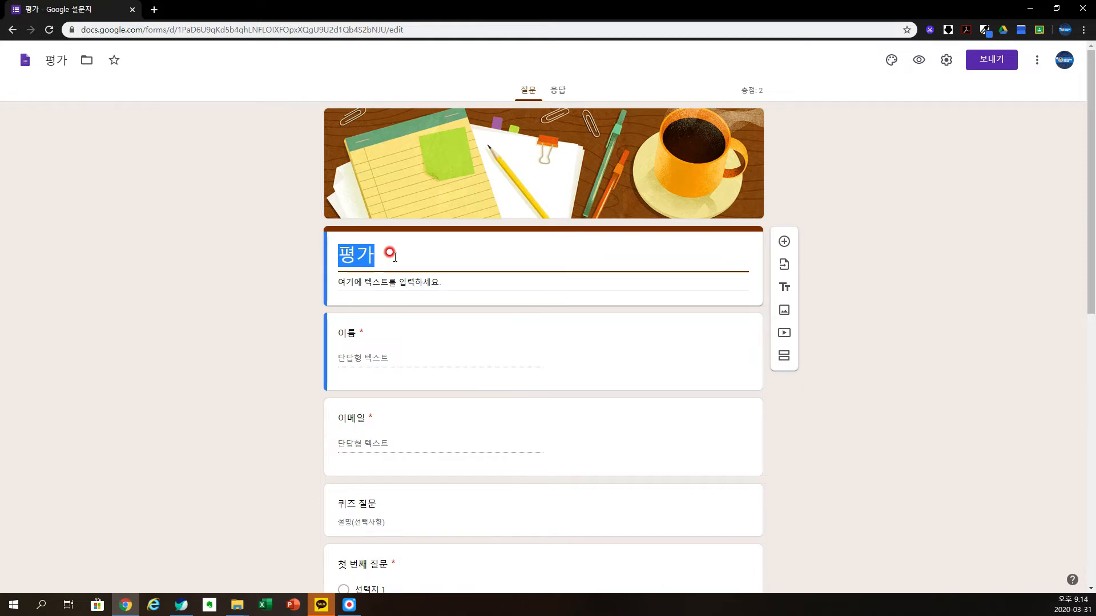
pyautogui.write('4dnj')
pyautogui.press('BackSpace')
pyautogui.press('BackSpace')
pyautogui.press('BackSpace')
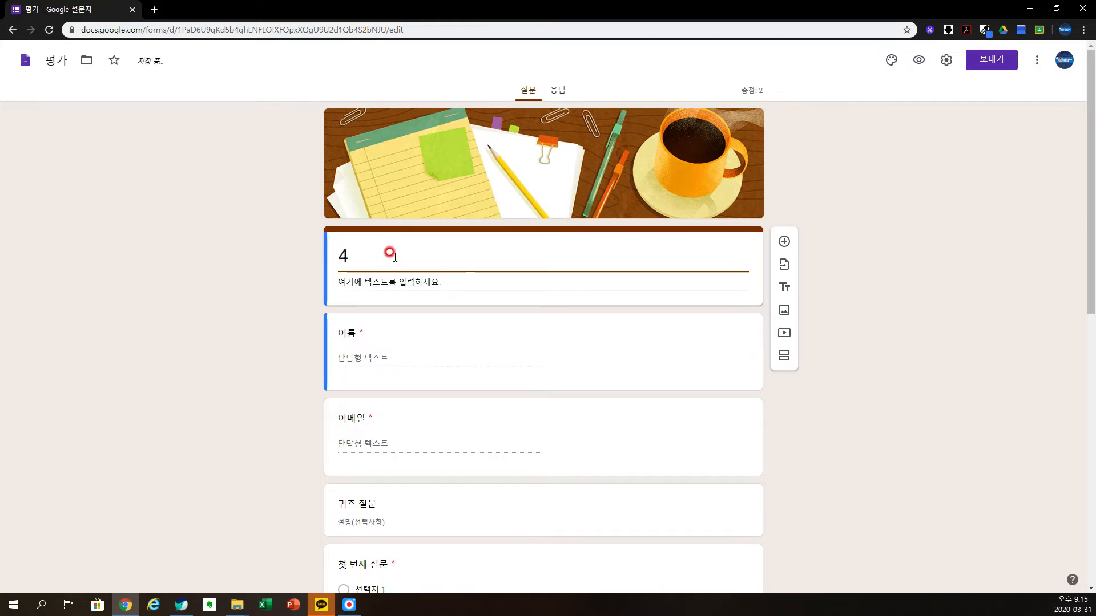
pyautogui.write('월 2일')
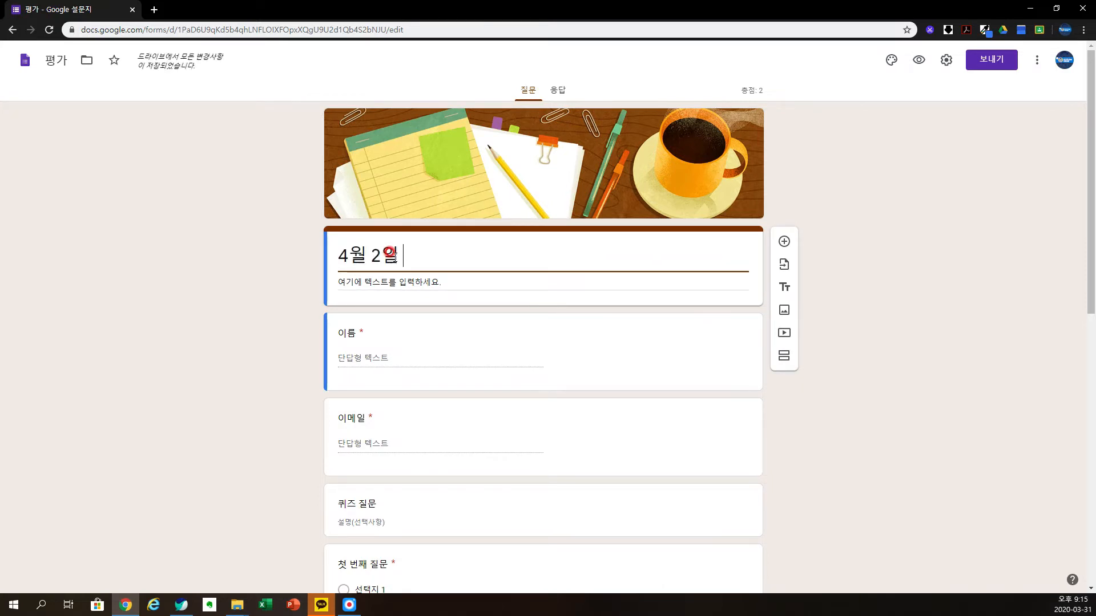
pyautogui.write(' 한국지리')
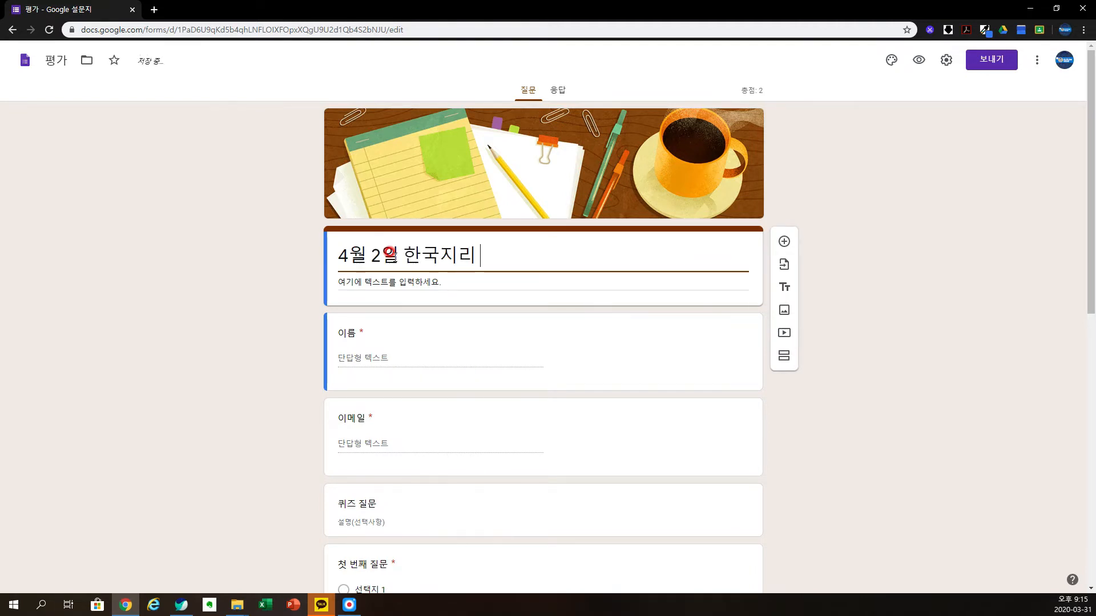
pyautogui.write(' - ')
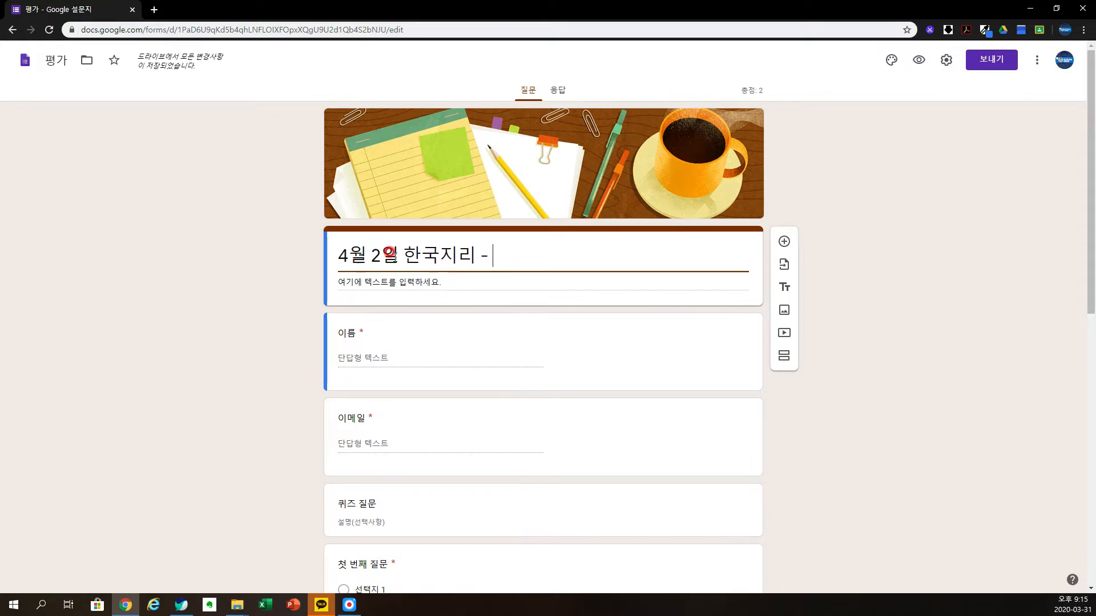
pyautogui.write('독도 학습')
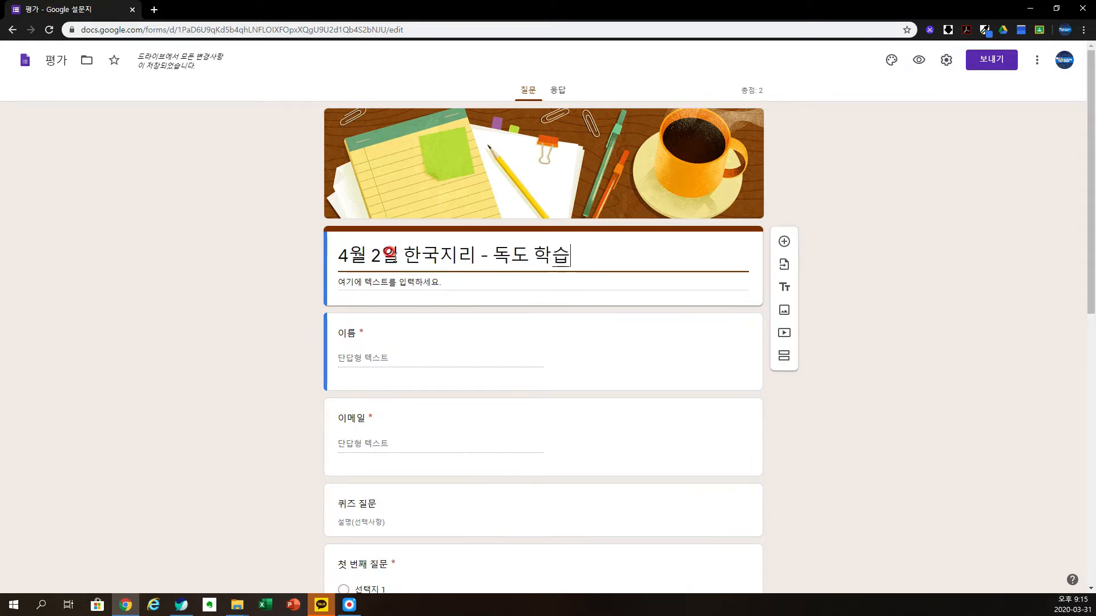
pyautogui.write(' 확인묹')
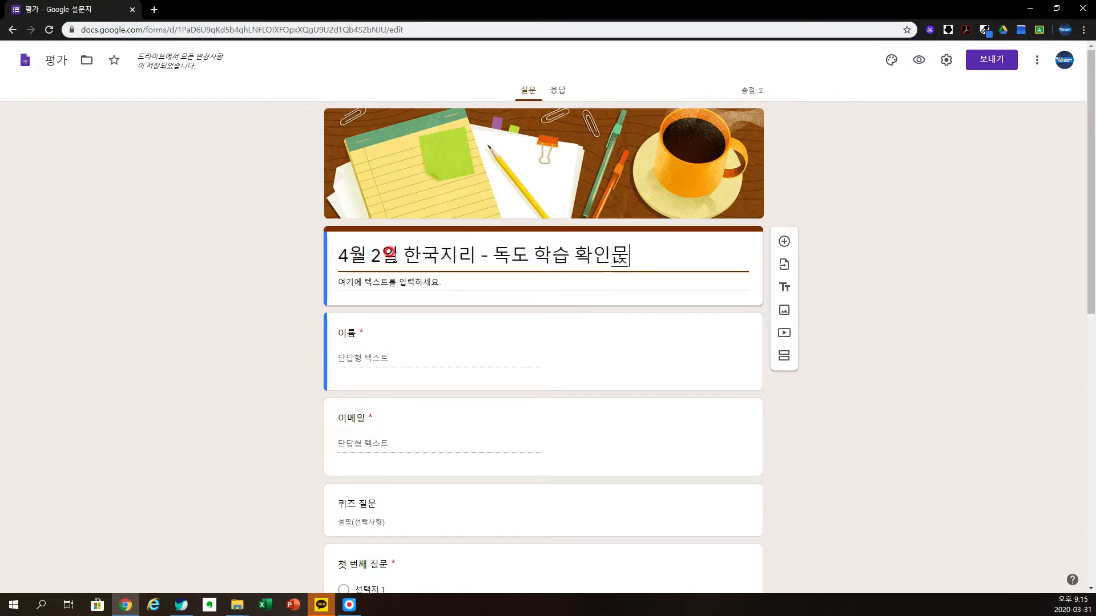
pyautogui.press('BackSpace')
pyautogui.write('문제')
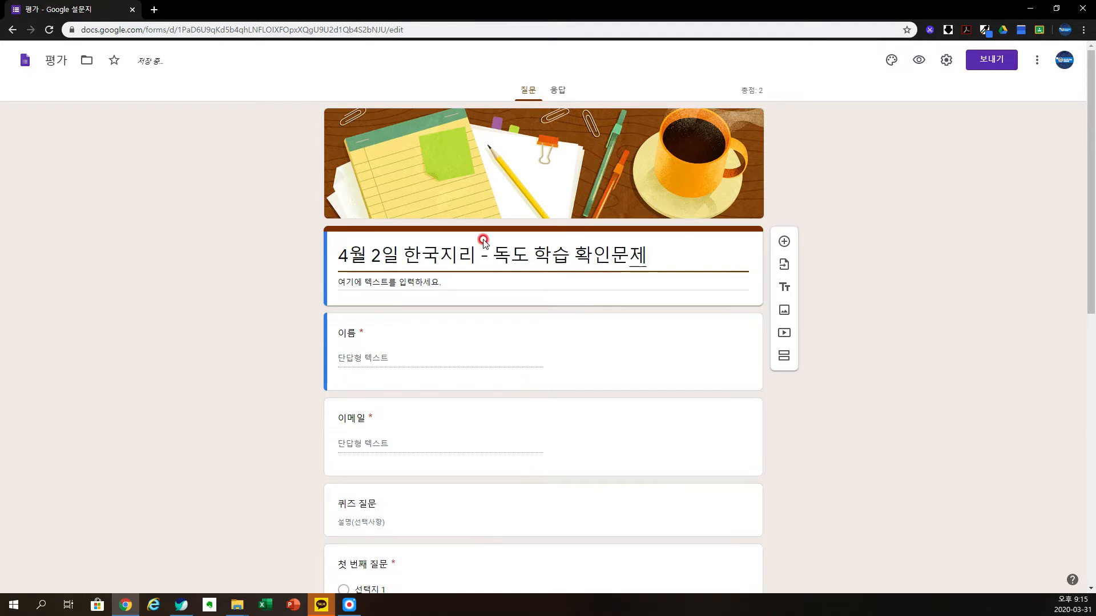
# Step: Replace the placeholder form description with "독도 동영상을 보신 후 문제를 맞춰주세요."
pyautogui.tripleClick(405, 281)
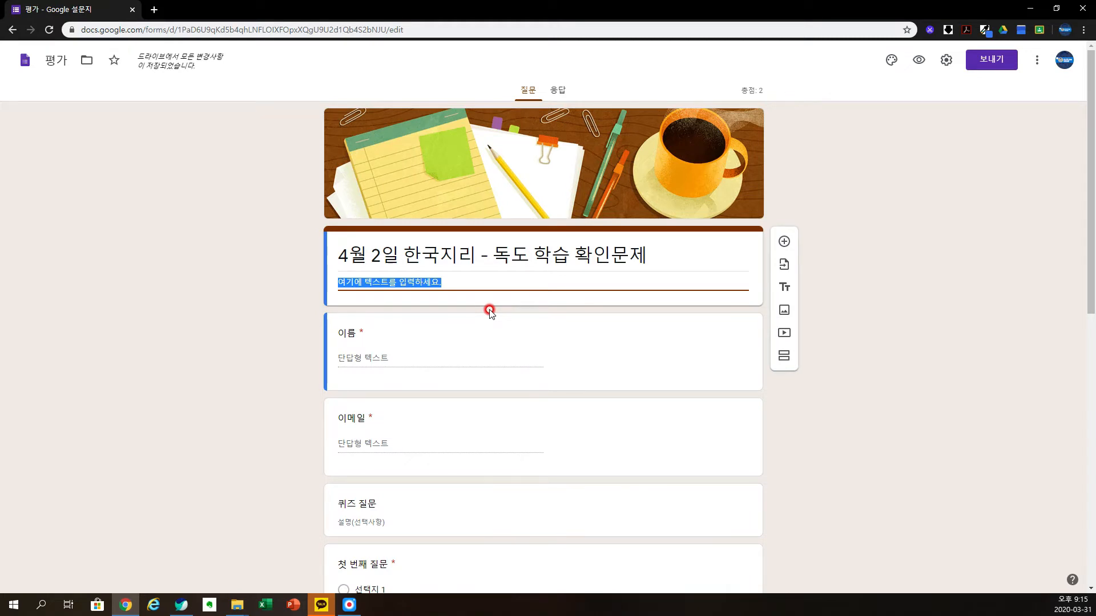
pyautogui.write('독도학')
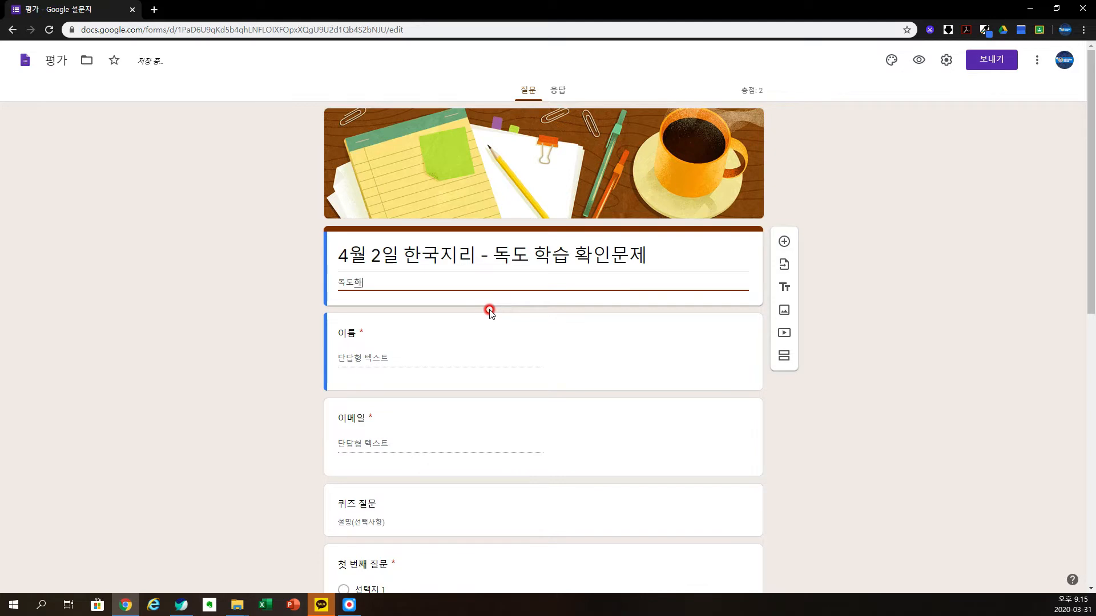
pyautogui.press('BackSpace')
pyautogui.write('동영상')
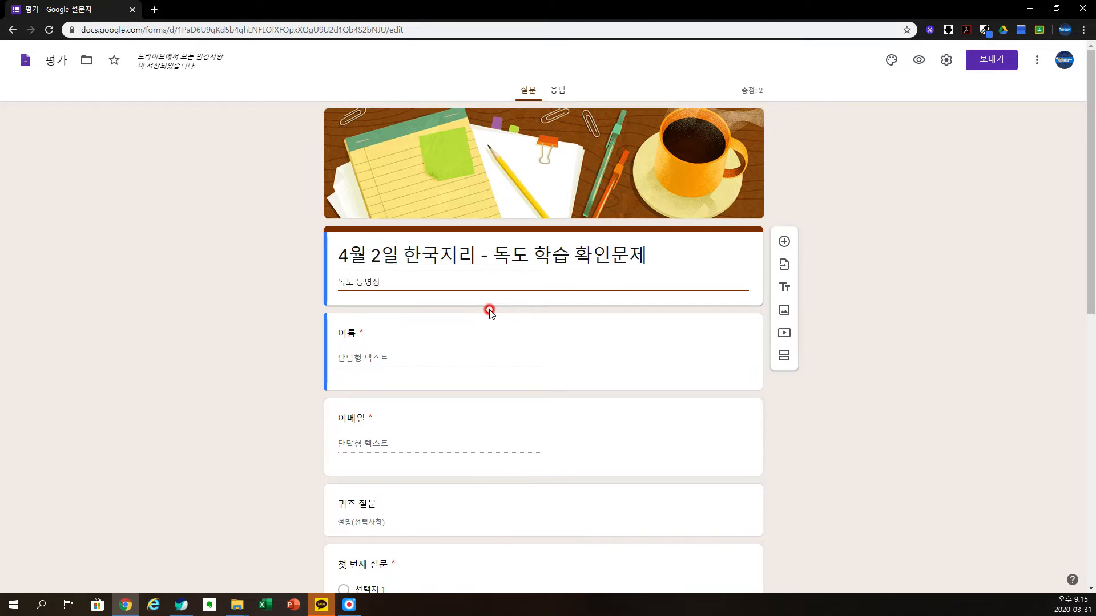
pyautogui.write('을 보신 후 ')
pyautogui.write('문제르')
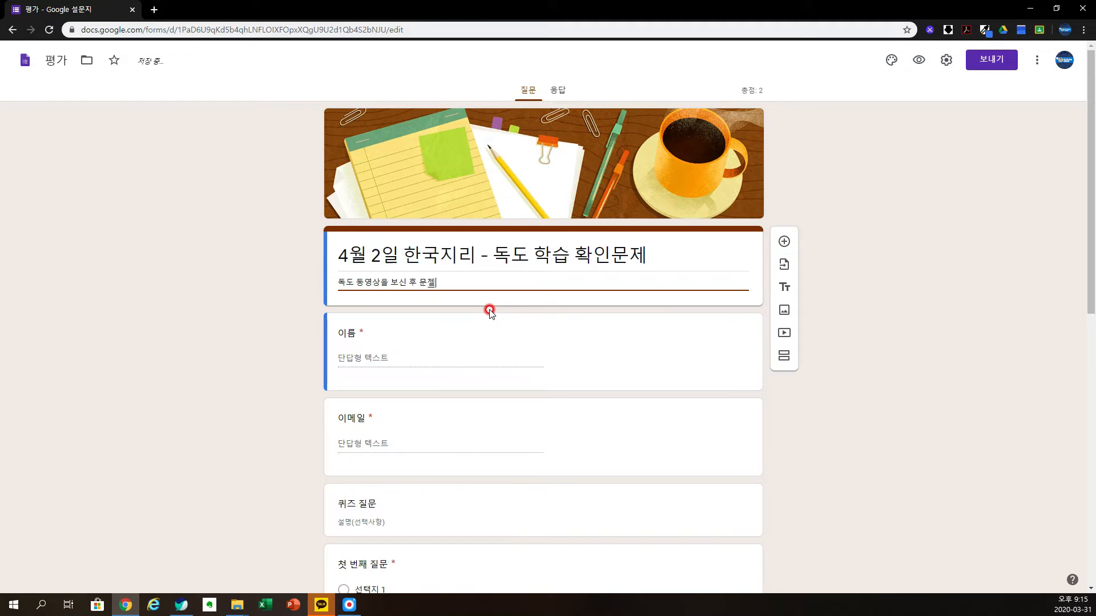
pyautogui.write('를 매')
pyautogui.write('맞춰주세요.')
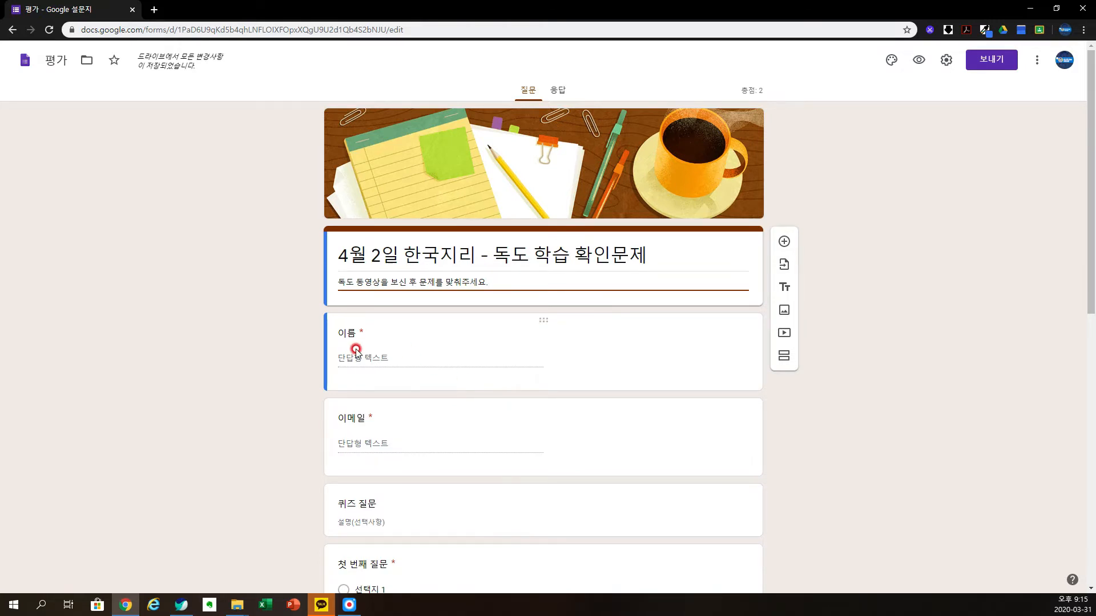
# Step: Change the title of the first question, 이름, to "학년"
pyautogui.click(375, 335)
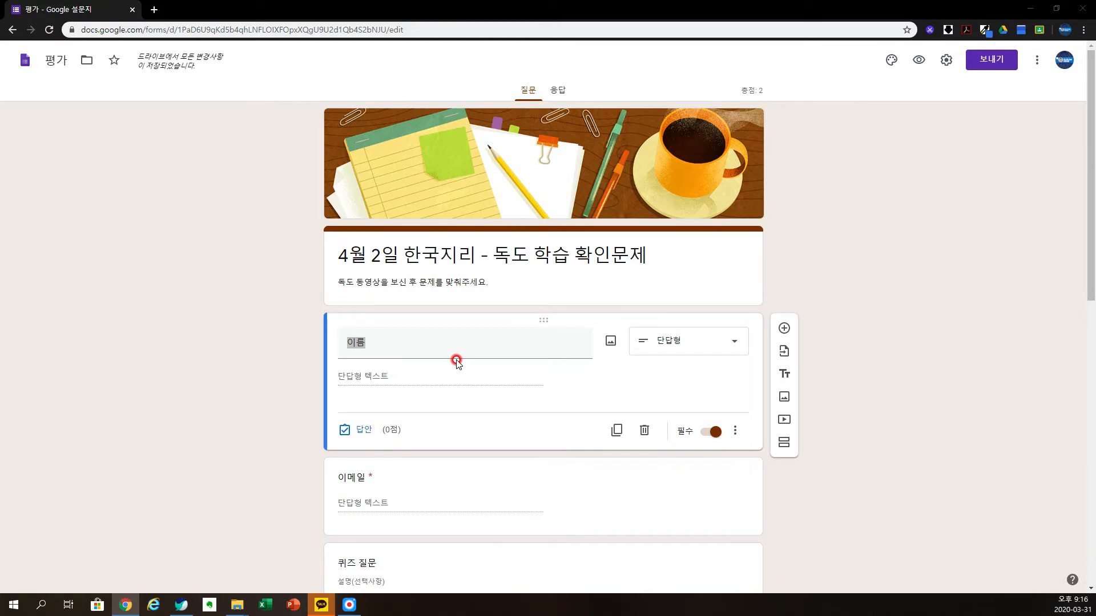
pyautogui.click(430, 345)
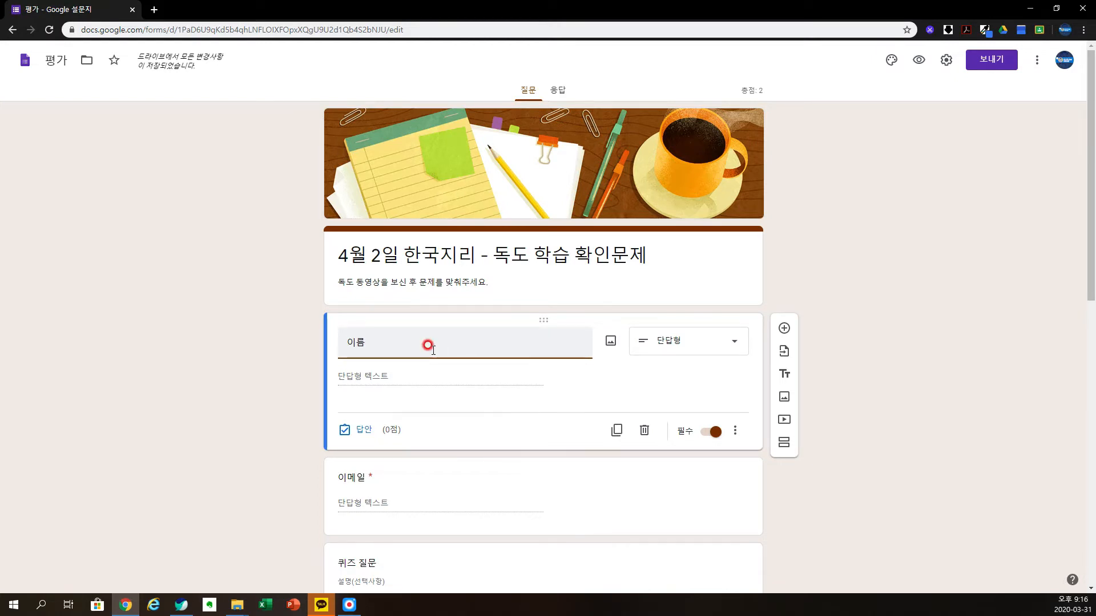
pyautogui.click(346, 346)
pyautogui.doubleClick(334, 350)
pyautogui.write('학년')
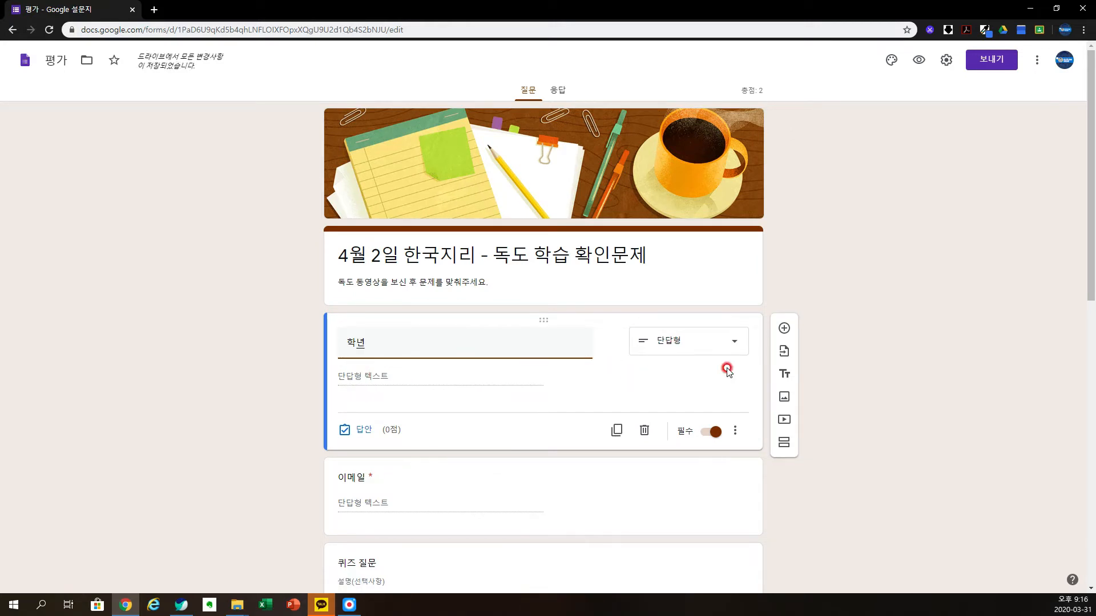
# Step: Change the answer type of the 학년 question to 객관식 질문
pyautogui.click(735, 350)
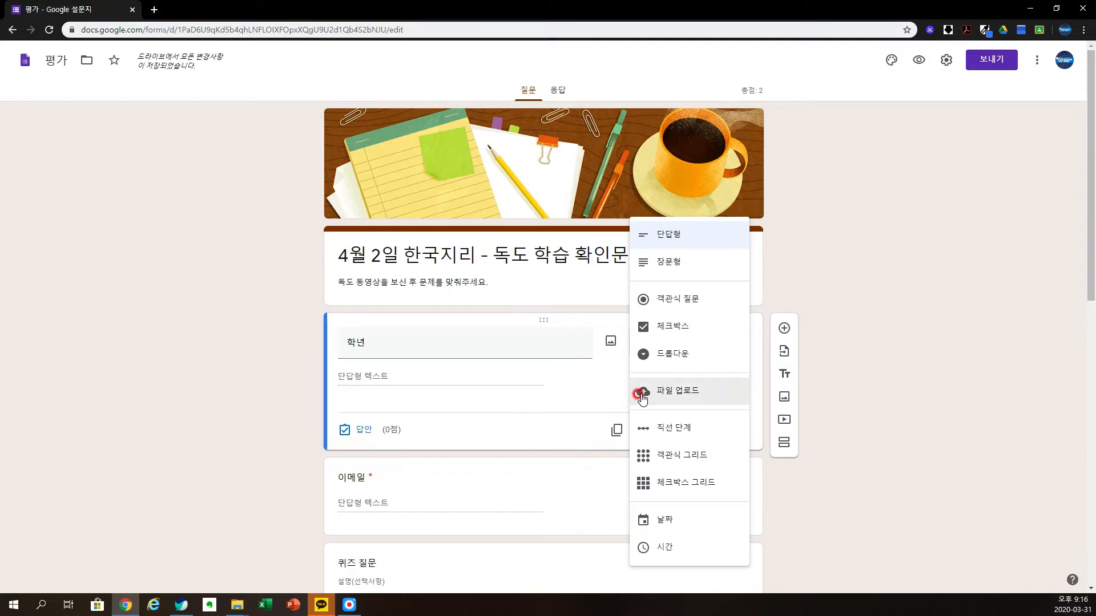
pyautogui.click(588, 382)
pyautogui.click(720, 348)
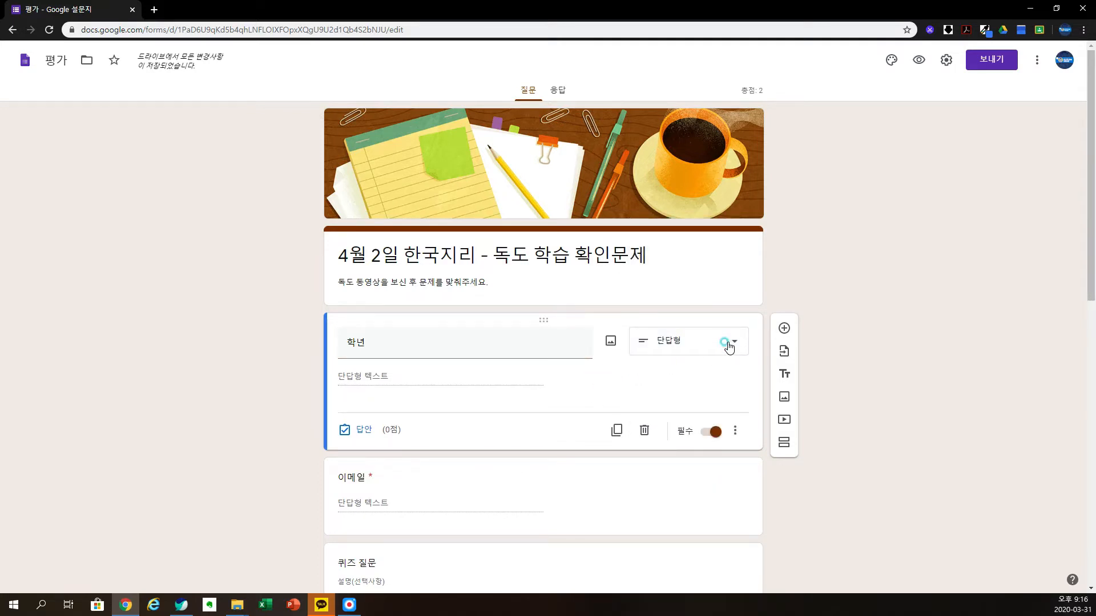
pyautogui.click(721, 348)
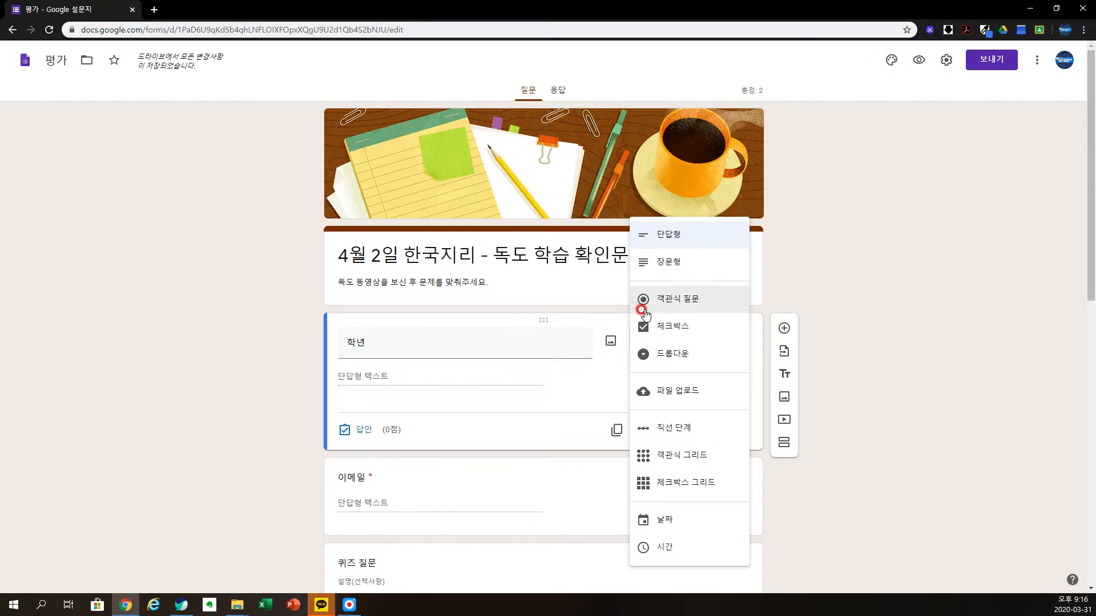
pyautogui.click(711, 298)
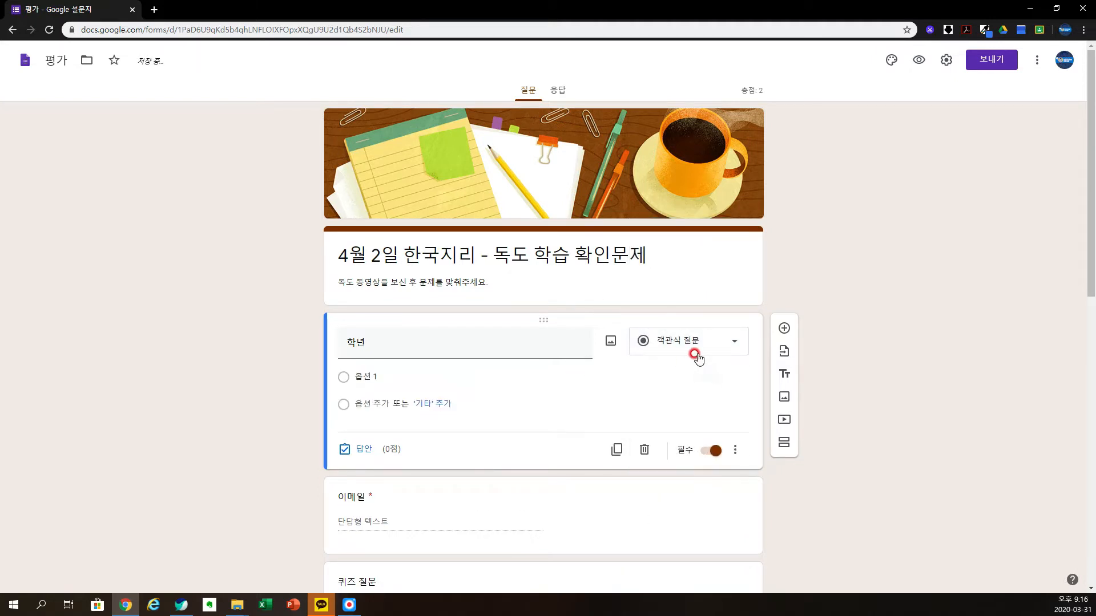
# Step: Enter the answer options 1학년, 2학년 and 3학년 for the 학년 question
pyautogui.click(396, 375)
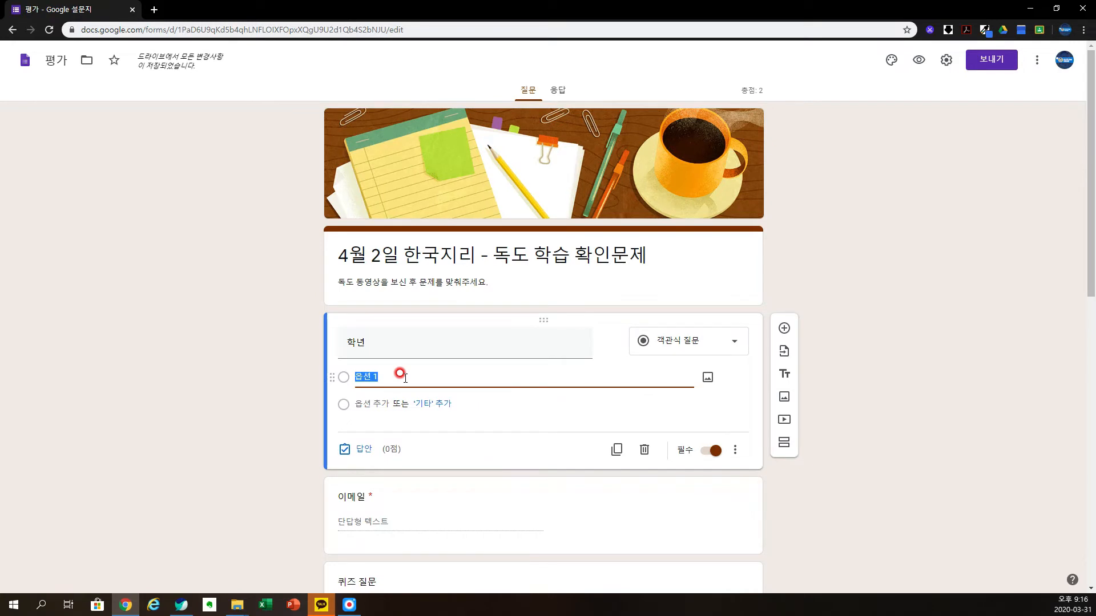
pyautogui.write('1학년')
pyautogui.click(367, 403)
pyautogui.write('2학년')
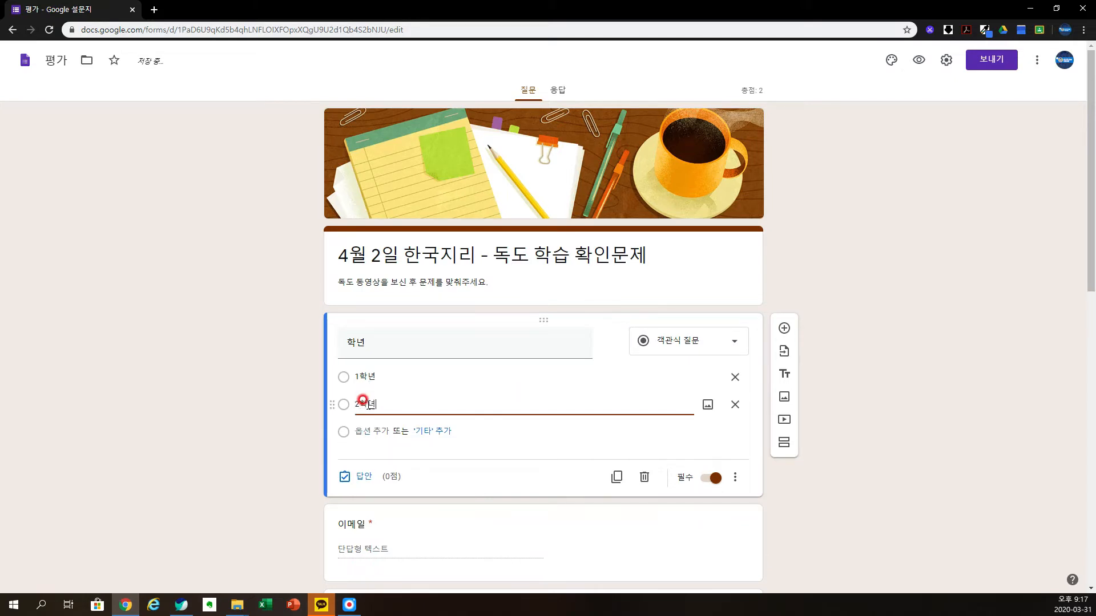
pyautogui.click(355, 429)
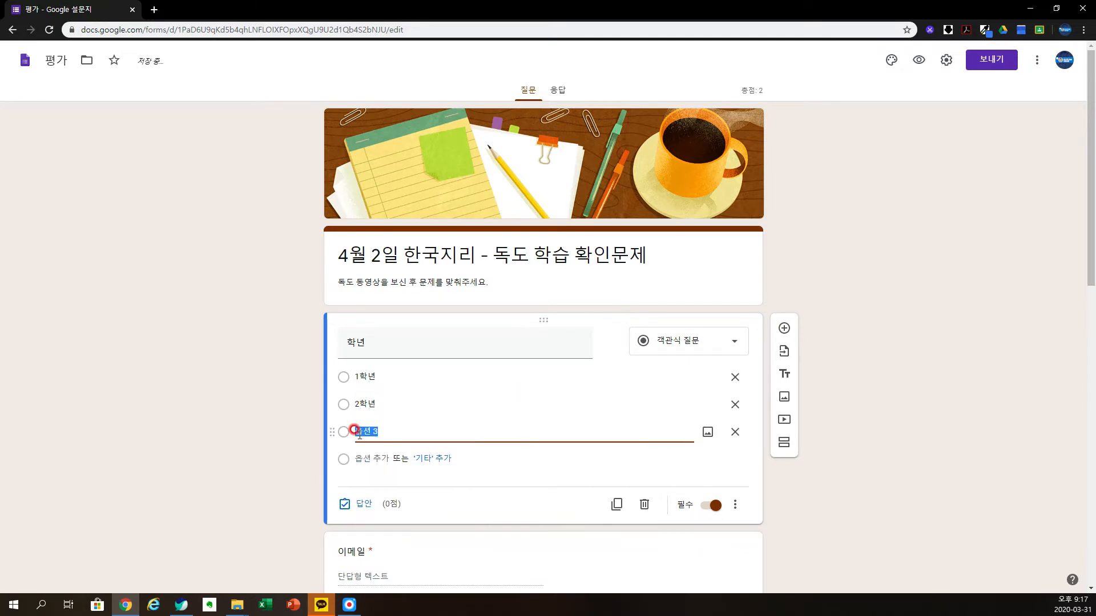
pyautogui.write('3학년')
# Step: Rename the 이메일 question to "학반" and set its answer type to 체크박스
pyautogui.scroll(-1, 643, 455)
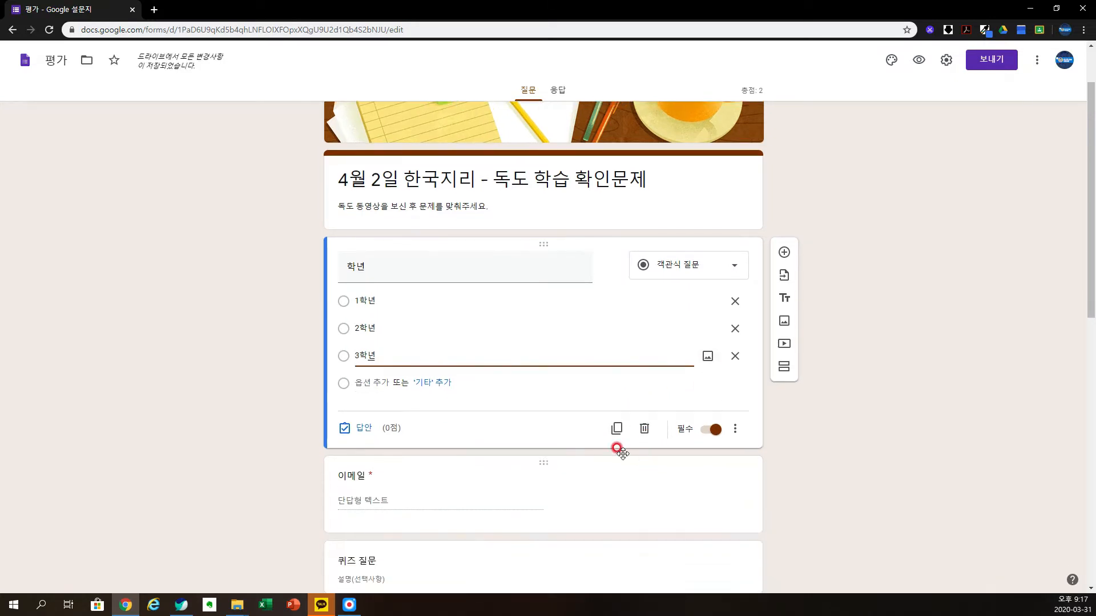
pyautogui.scroll(-1, 594, 450)
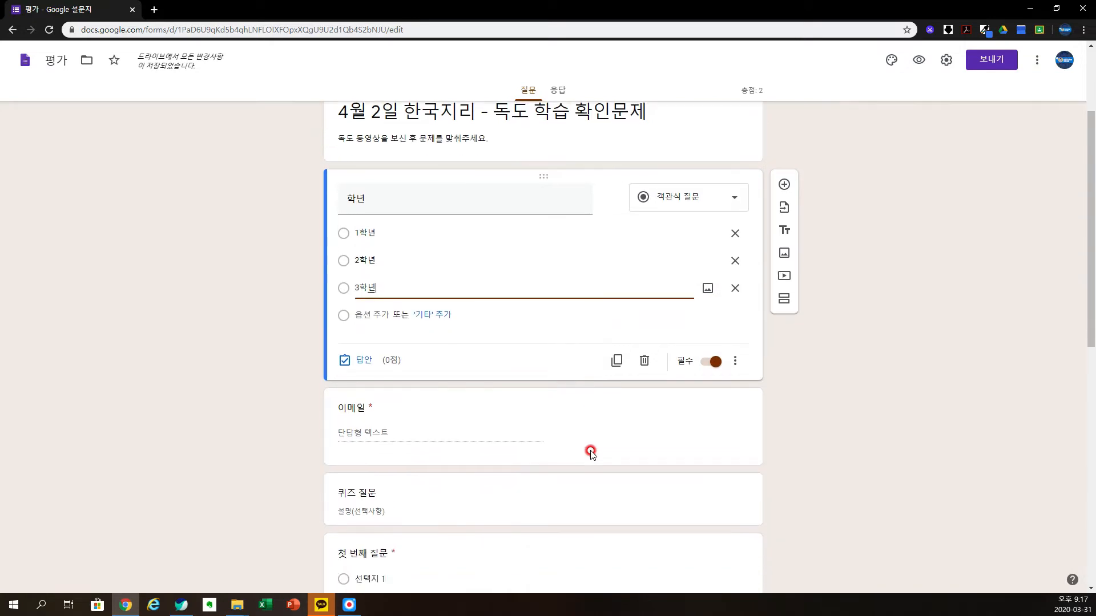
pyautogui.click(494, 404)
pyautogui.scroll(1, 528, 400)
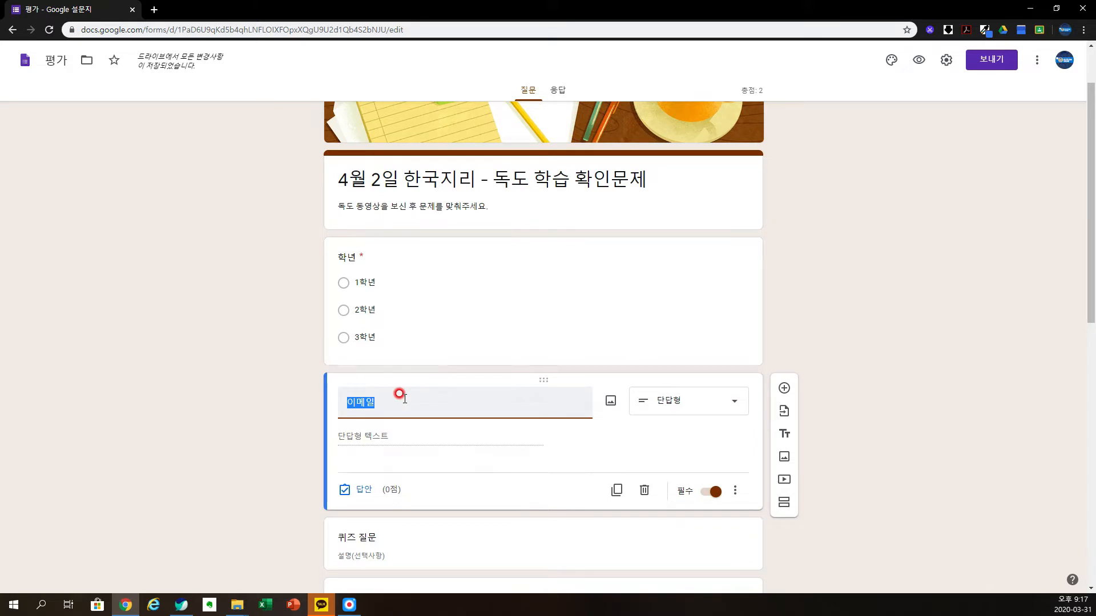
pyautogui.write('학반')
pyautogui.click(731, 411)
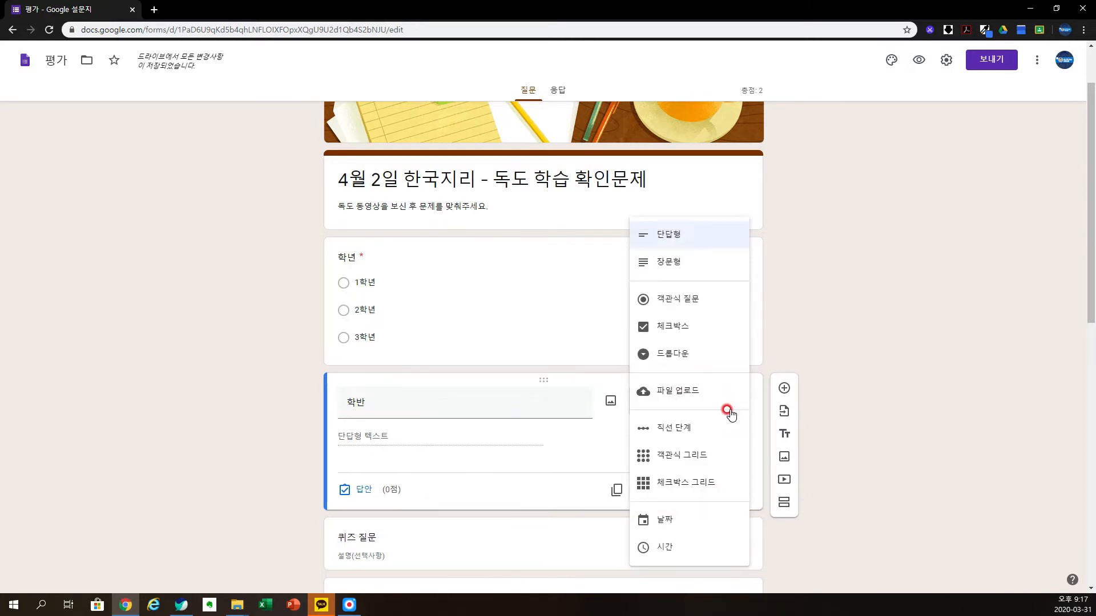
pyautogui.click(670, 328)
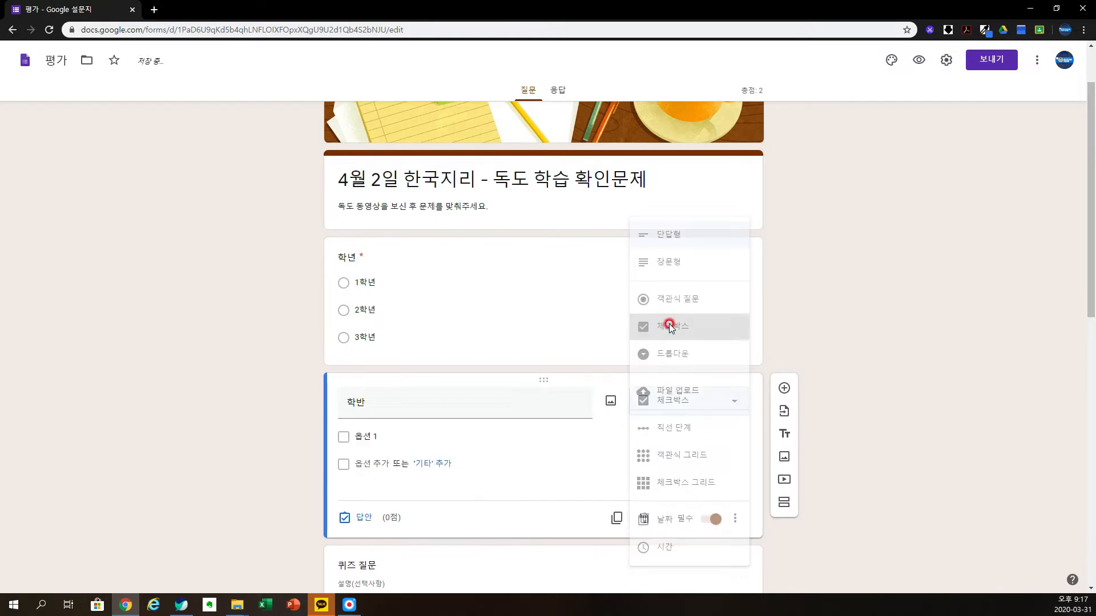
# Step: Enter the answer options 1반, 2반, 3반, 4반 and 5반 for the 학반 question
pyautogui.click(385, 435)
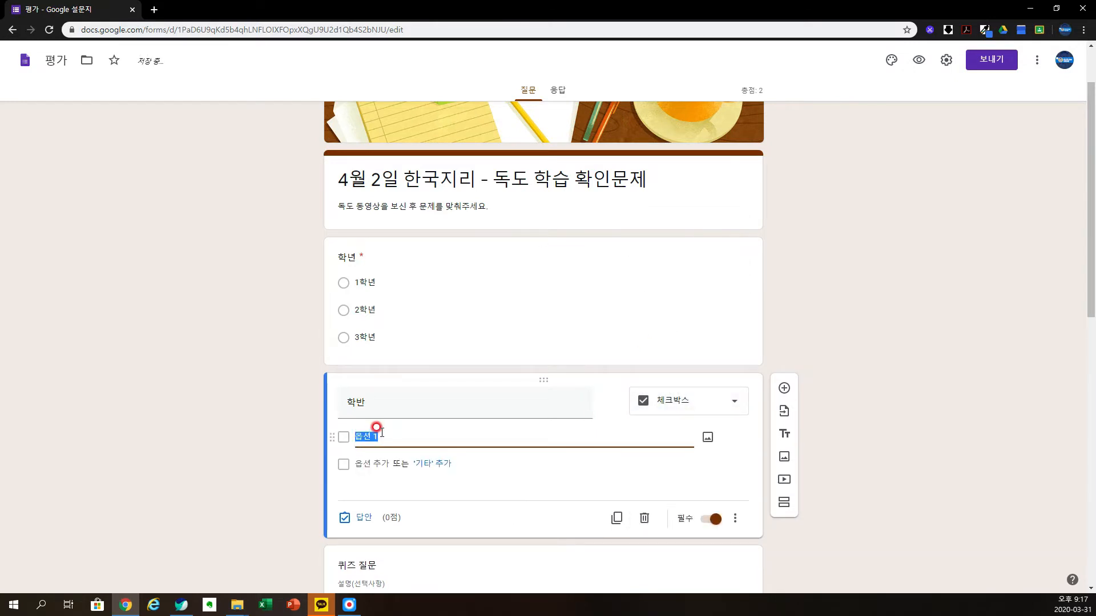
pyautogui.write('1반')
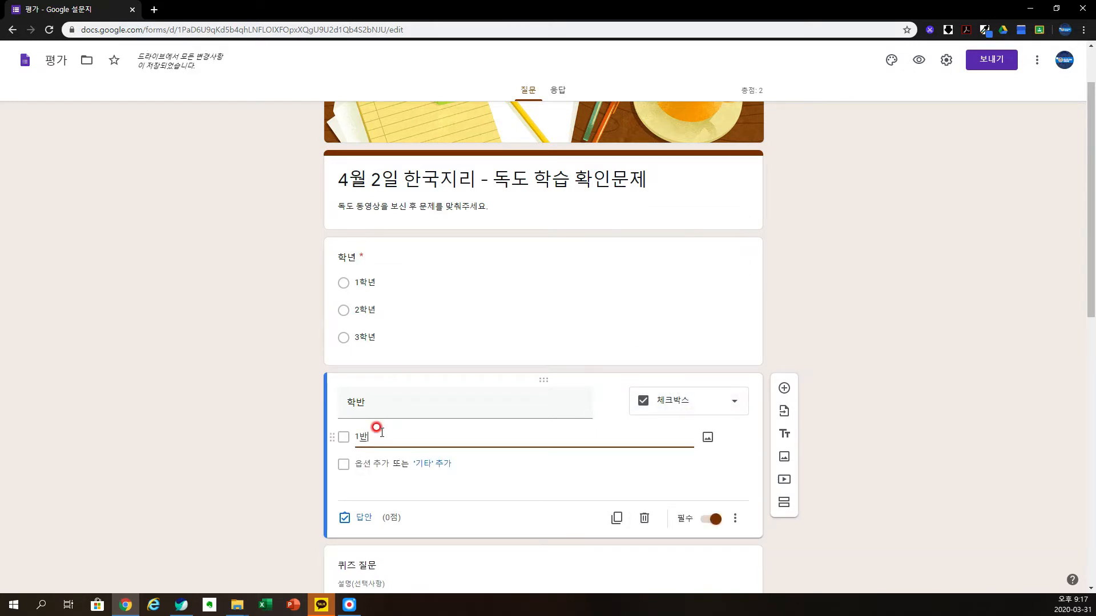
pyautogui.click(364, 463)
pyautogui.write('2반')
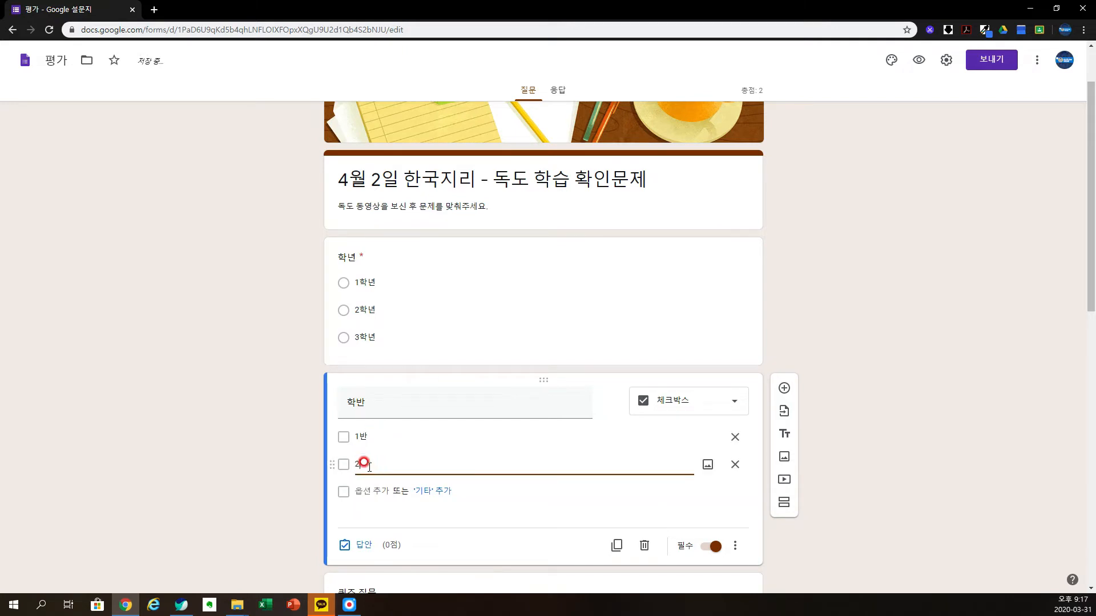
pyautogui.click(369, 466)
pyautogui.click(363, 489)
pyautogui.write('3반')
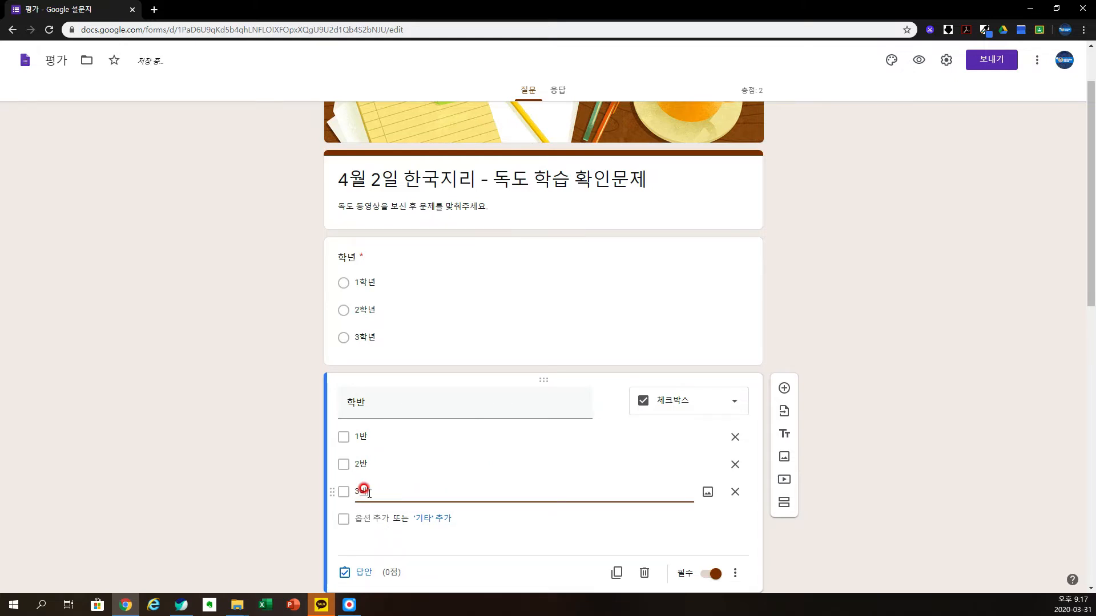
pyautogui.click(365, 517)
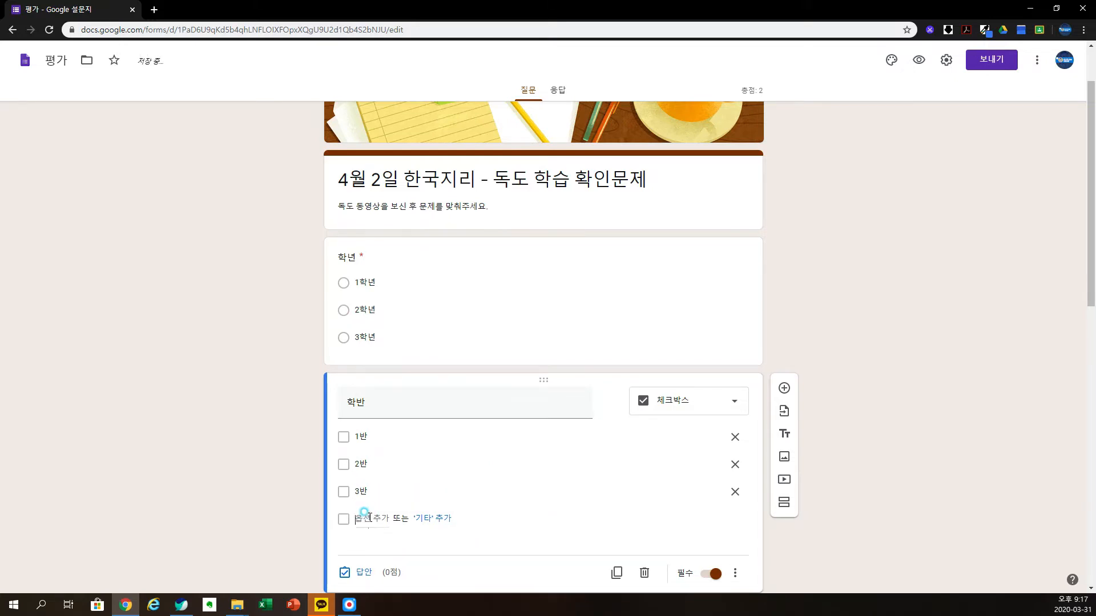
pyautogui.write('4반')
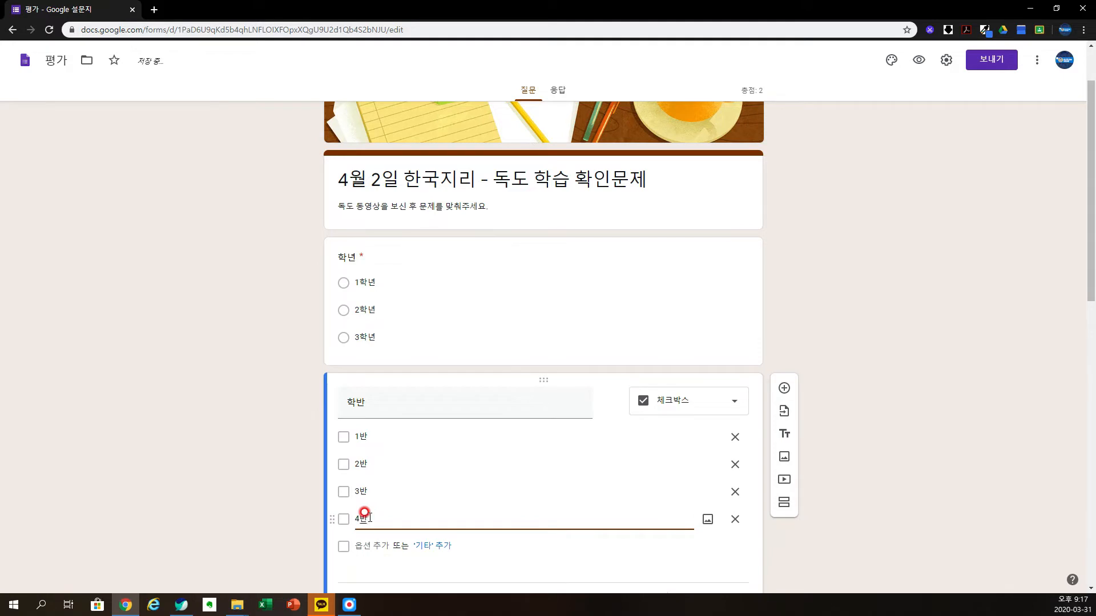
pyautogui.click(364, 546)
pyautogui.write('5반')
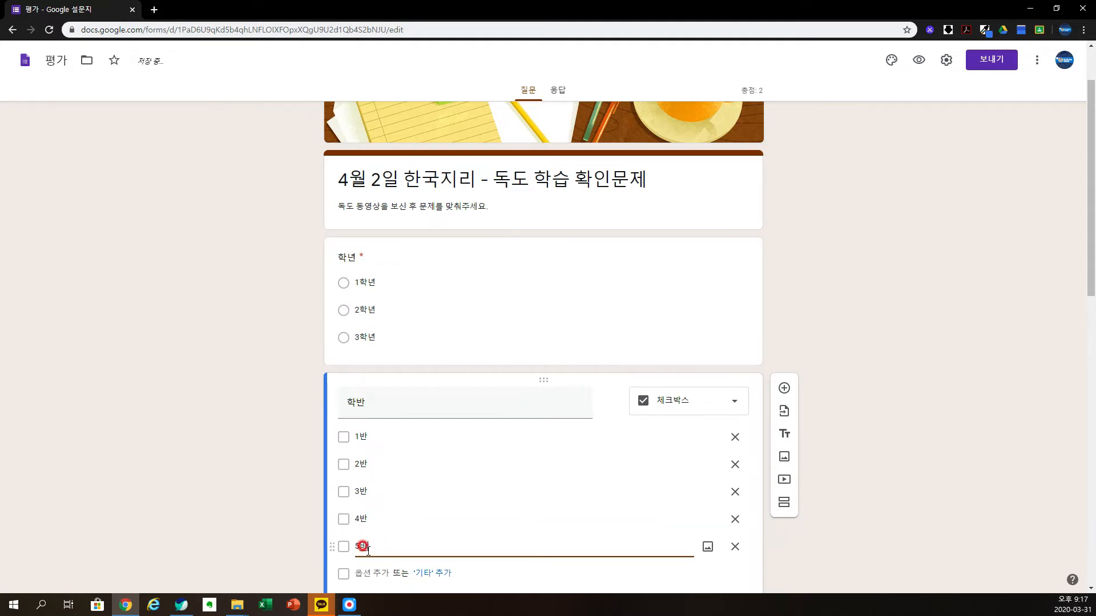
# Step: Add a new question below 학반, title it "학번" and use 단답형 as its answer type
pyautogui.scroll(-3, 450, 540)
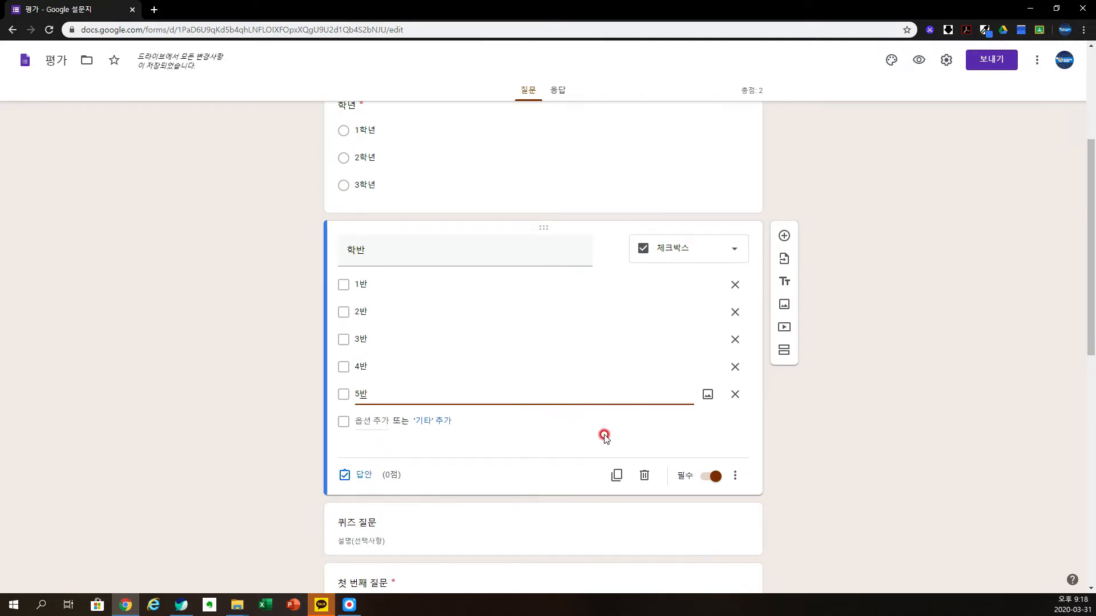
pyautogui.scroll(-1, 605, 436)
pyautogui.scroll(-2, 604, 434)
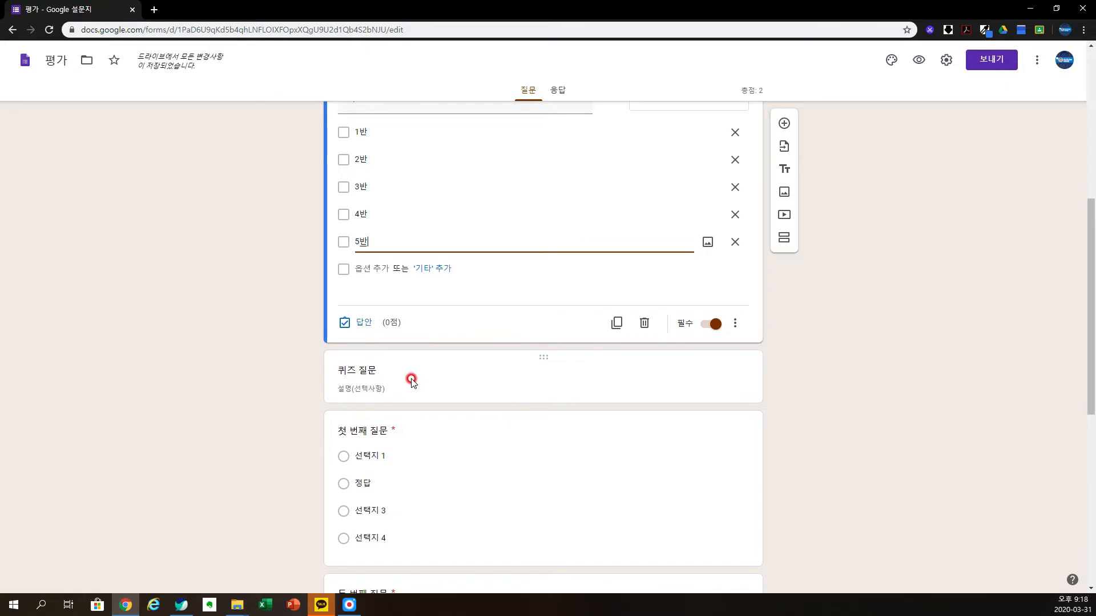
pyautogui.scroll(3, 410, 381)
pyautogui.scroll(-1, 409, 321)
pyautogui.scroll(2, 388, 240)
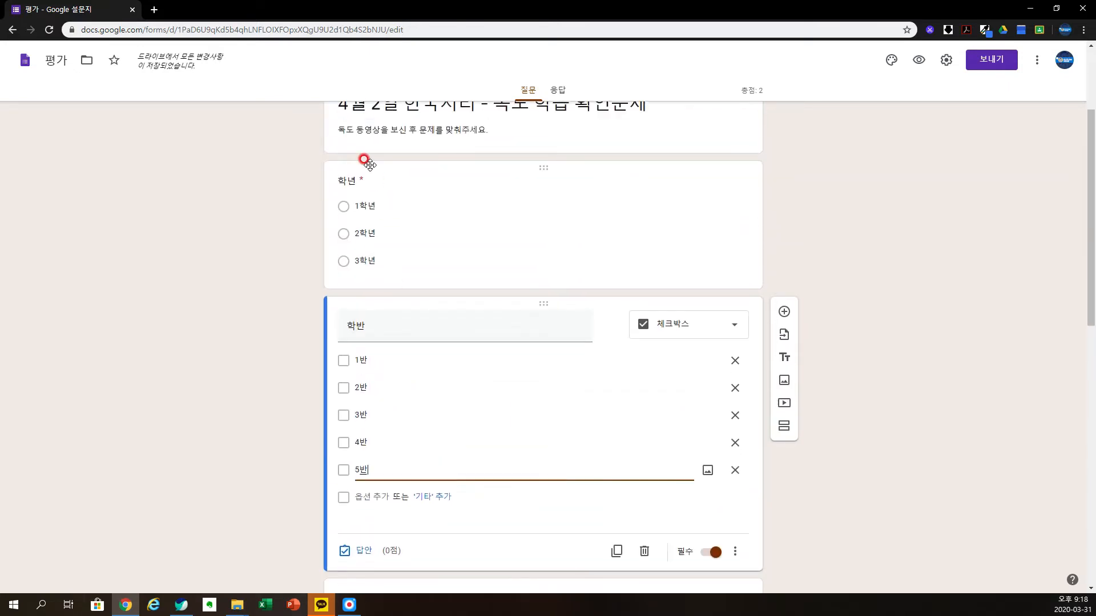
pyautogui.scroll(-1, 419, 457)
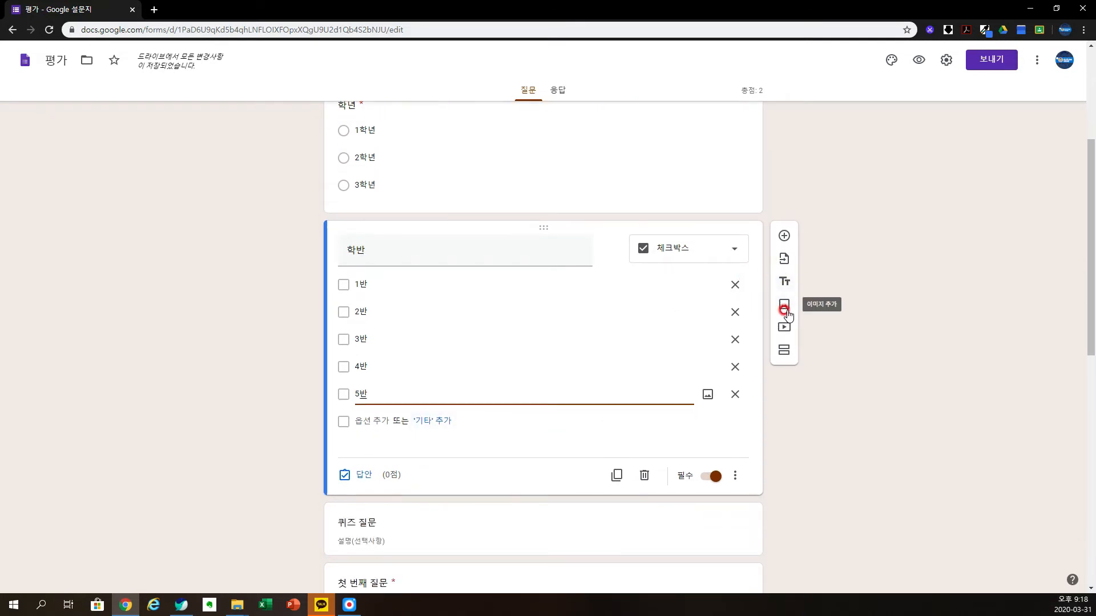
pyautogui.click(785, 237)
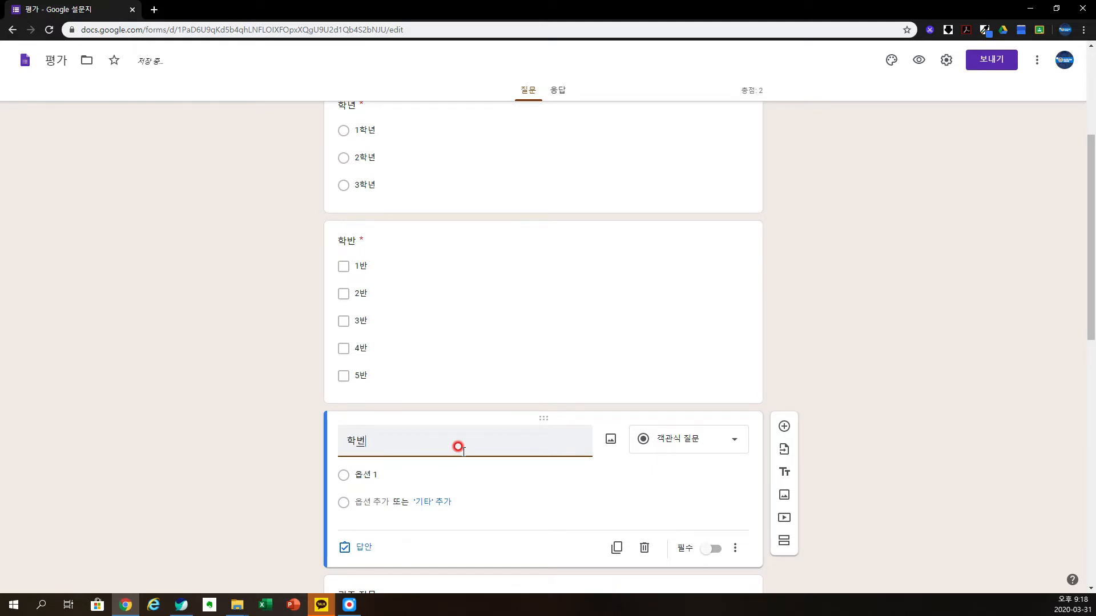
pyautogui.scroll(-2, 662, 369)
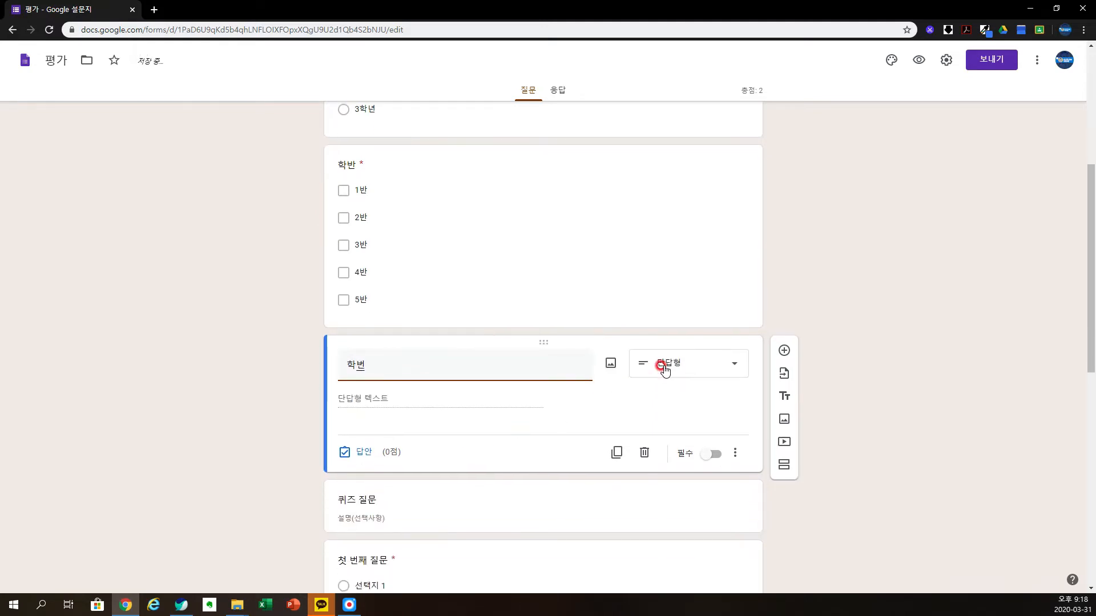
pyautogui.click(701, 364)
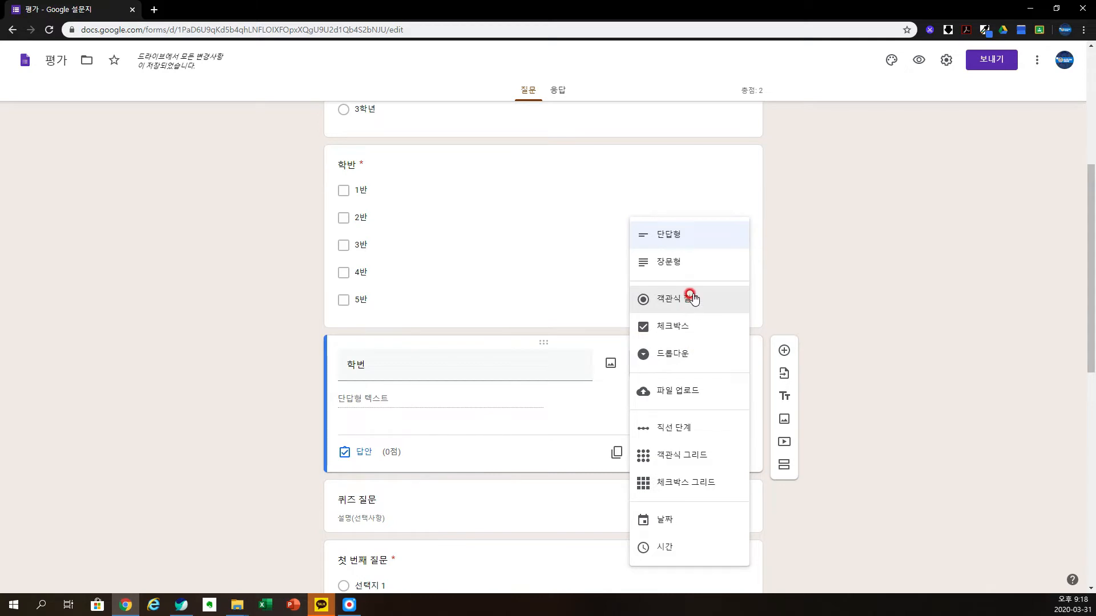
pyautogui.click(674, 246)
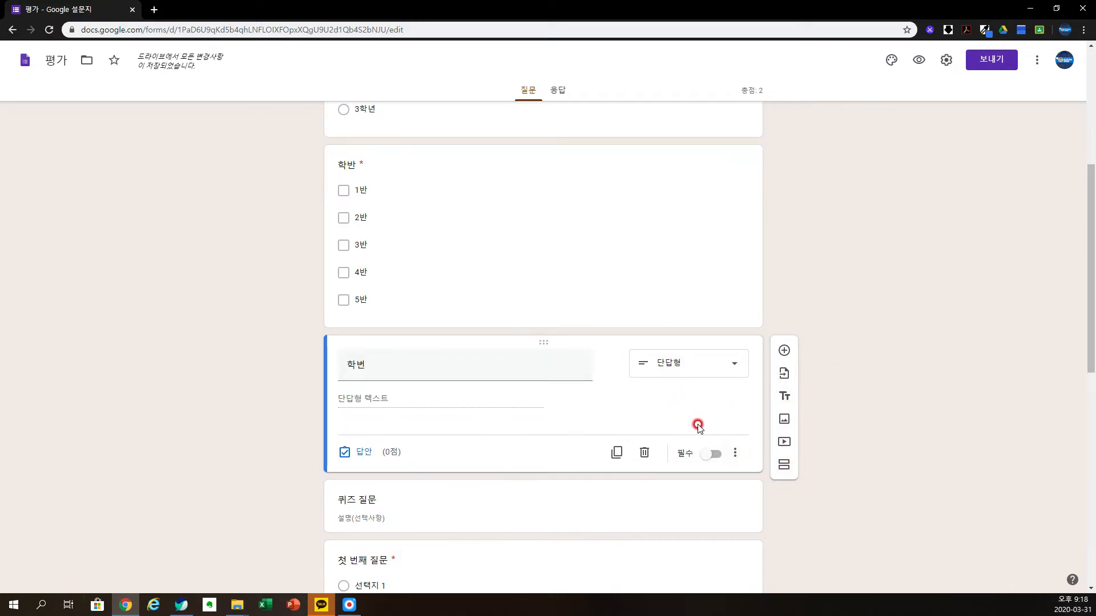
# Step: Add the description "자신의 반 번호를 숫자로 적어주세요." to the 학번 question and make the question required
pyautogui.click(735, 455)
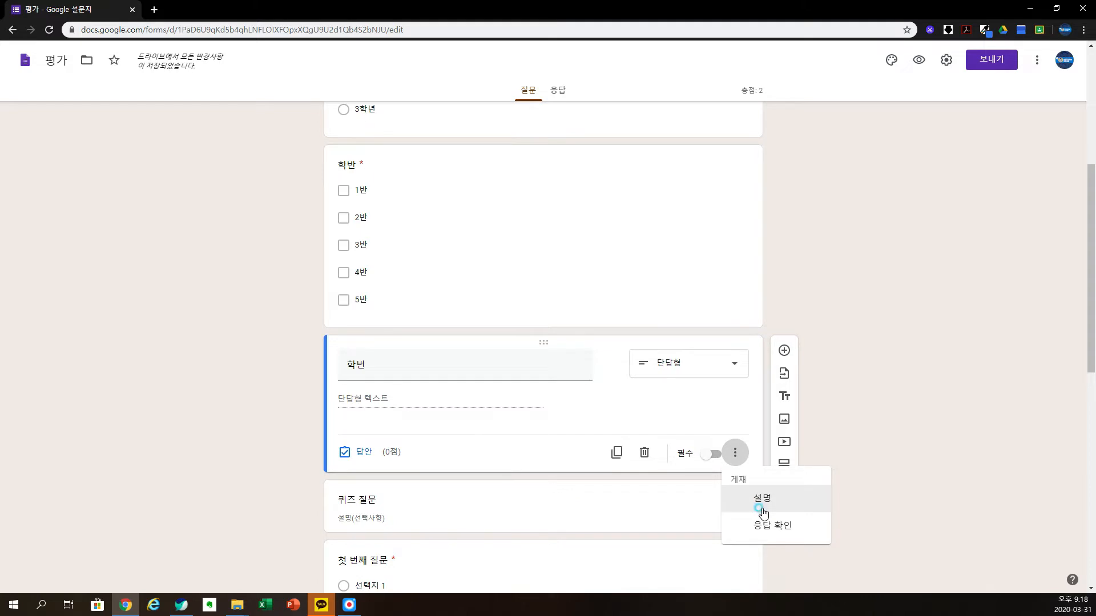
pyautogui.click(763, 511)
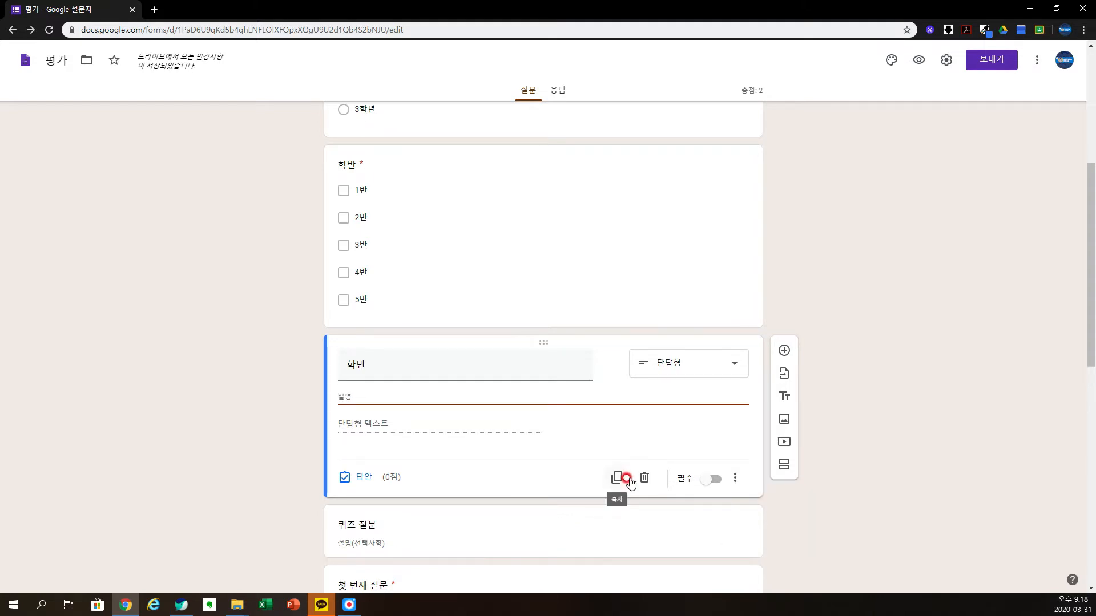
pyautogui.write('자신의 반')
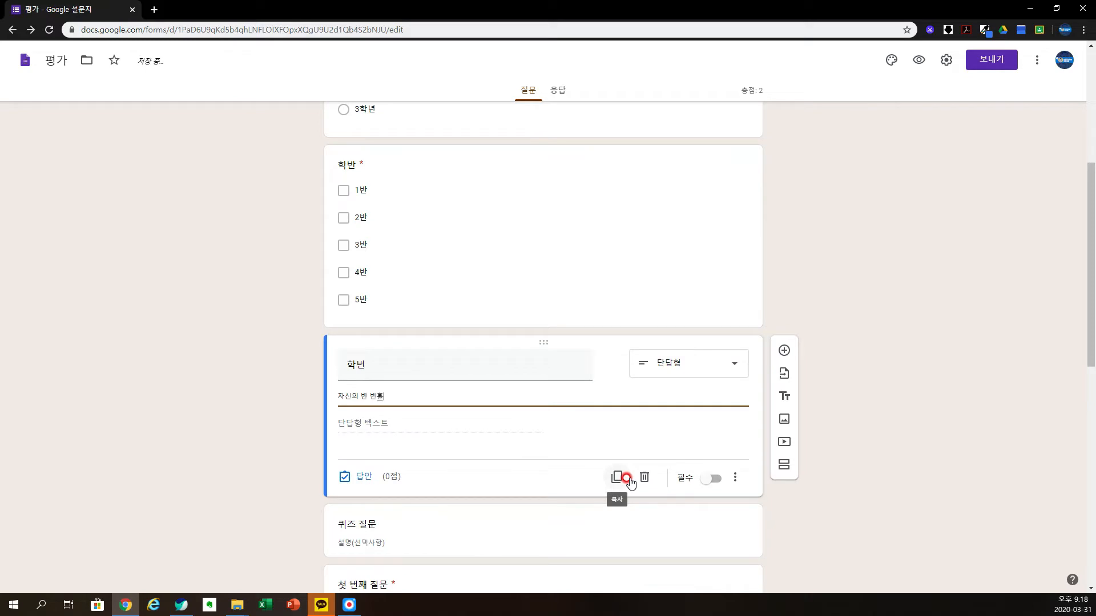
pyautogui.write(' 번호를 ㅅ')
pyautogui.write('자로 적어주세요.')
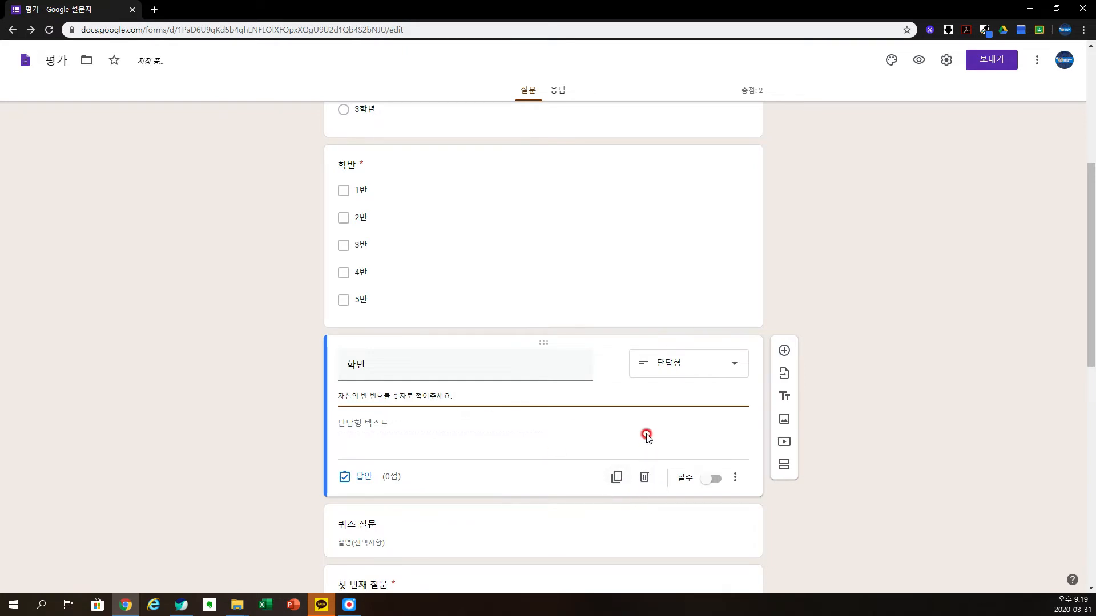
pyautogui.scroll(3, 614, 416)
pyautogui.scroll(-1, 609, 409)
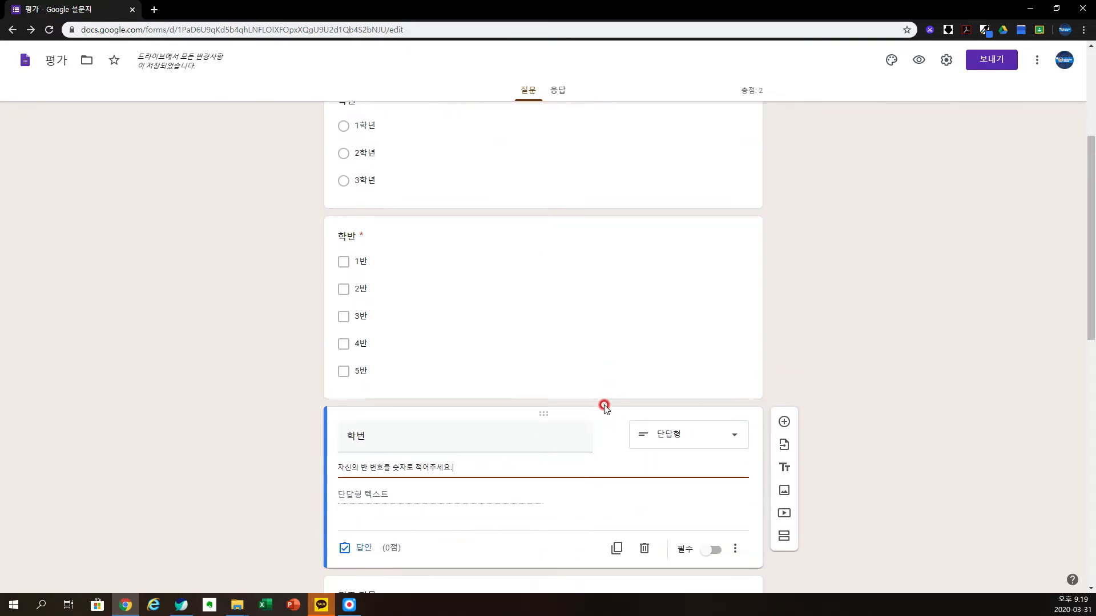
pyautogui.scroll(-1, 605, 407)
pyautogui.click(713, 480)
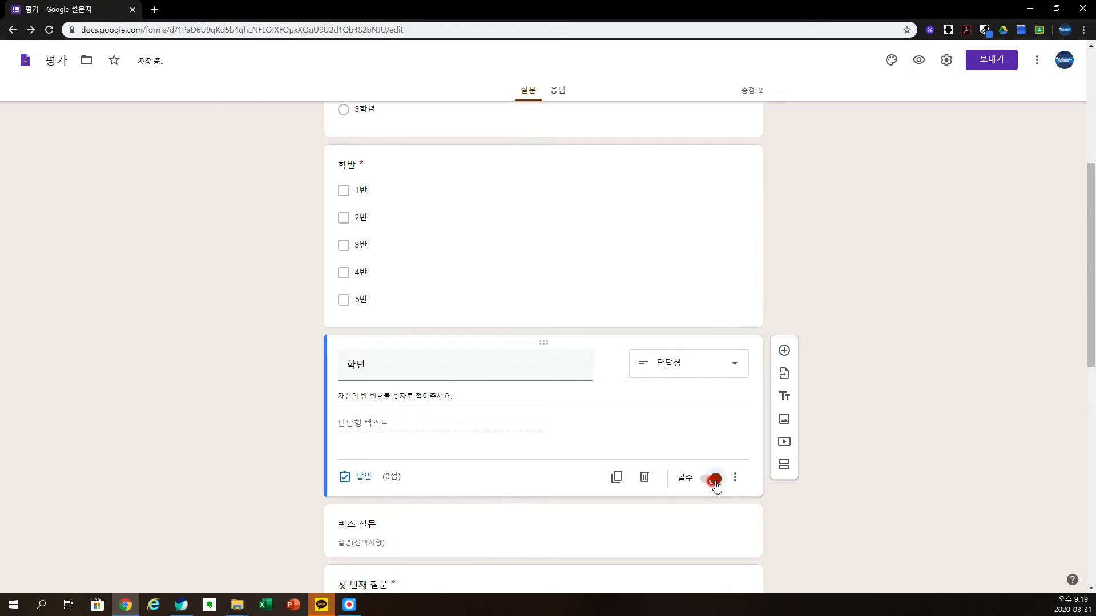
# Step: Add a new 단답형 question titled "이름" below the 학번 question and make it required
pyautogui.scroll(2, 529, 446)
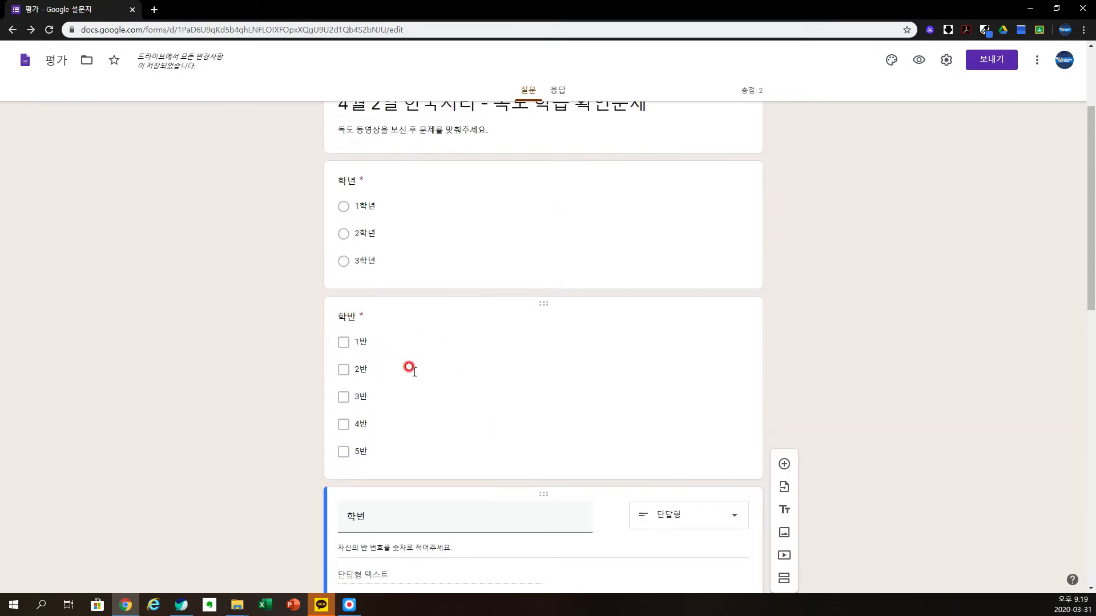
pyautogui.scroll(-4, 409, 371)
pyautogui.click(494, 373)
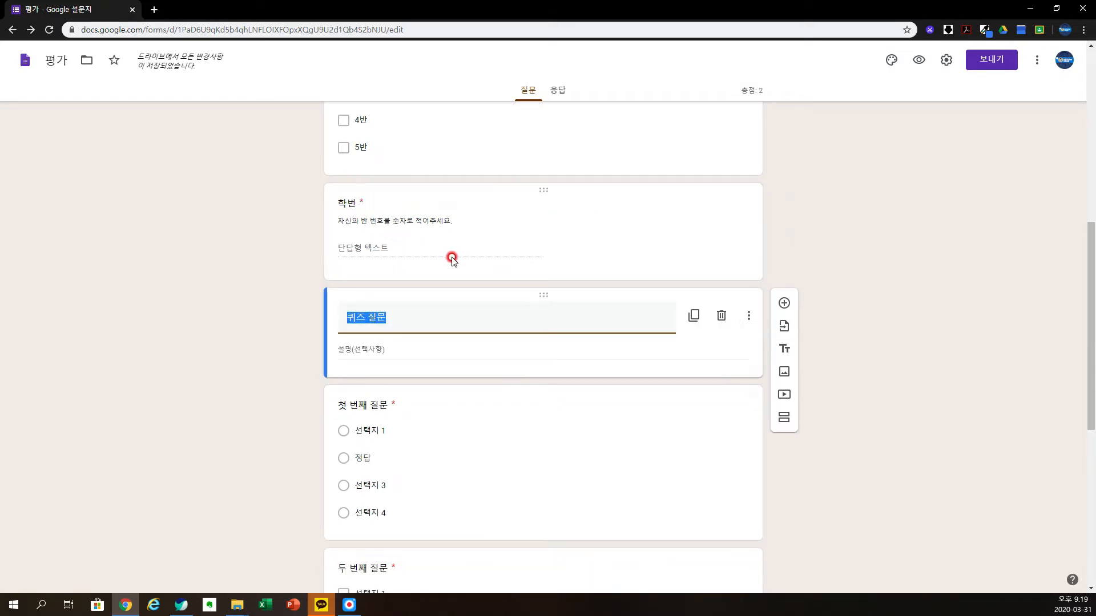
pyautogui.scroll(3, 451, 263)
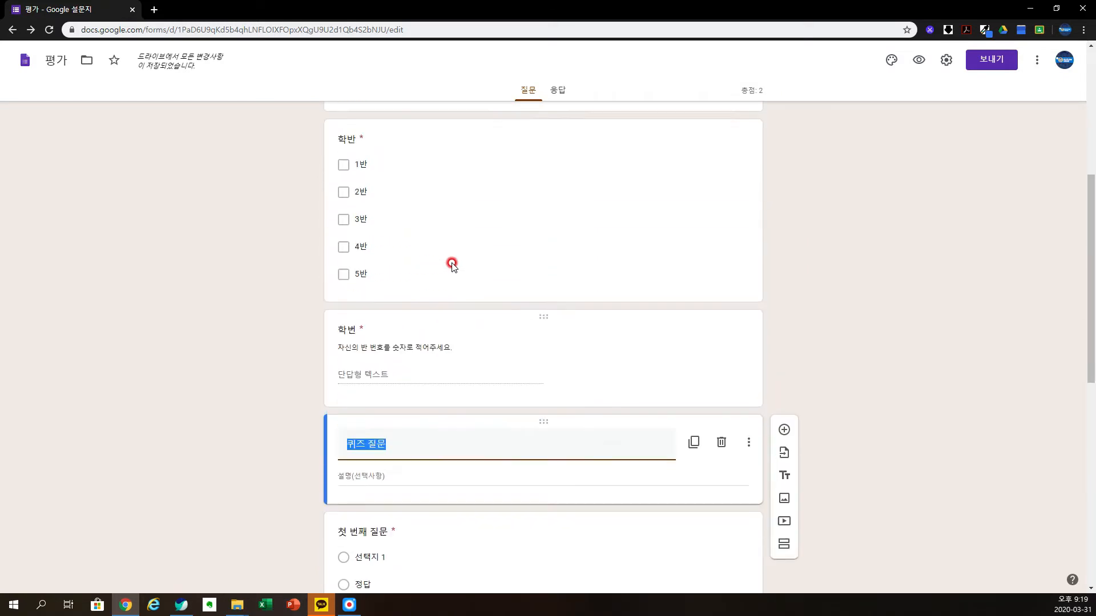
pyautogui.click(616, 388)
pyautogui.click(784, 350)
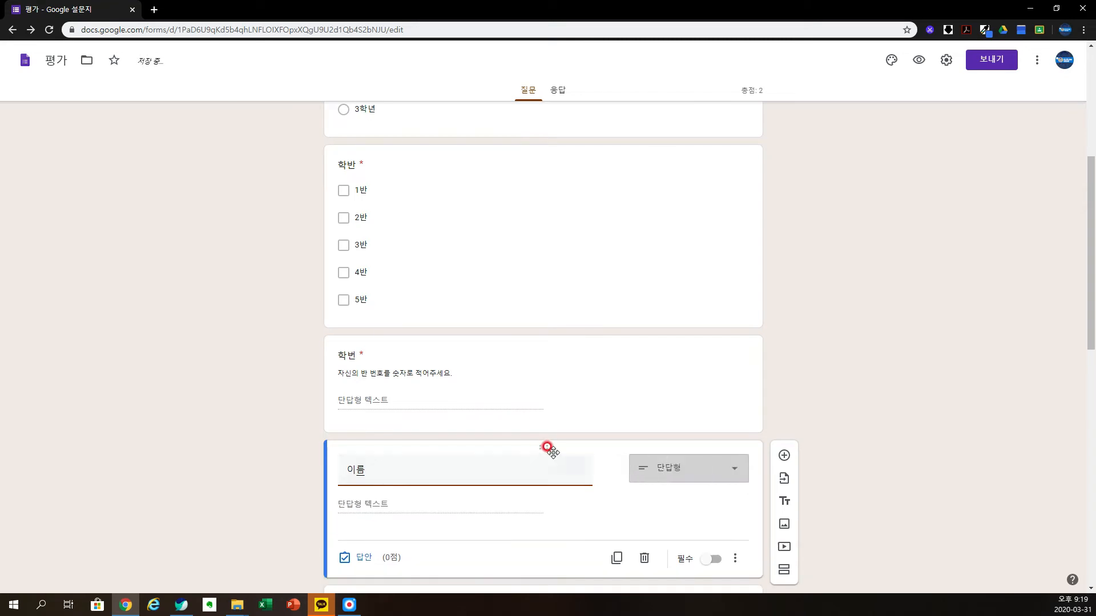
pyautogui.scroll(-1, 593, 437)
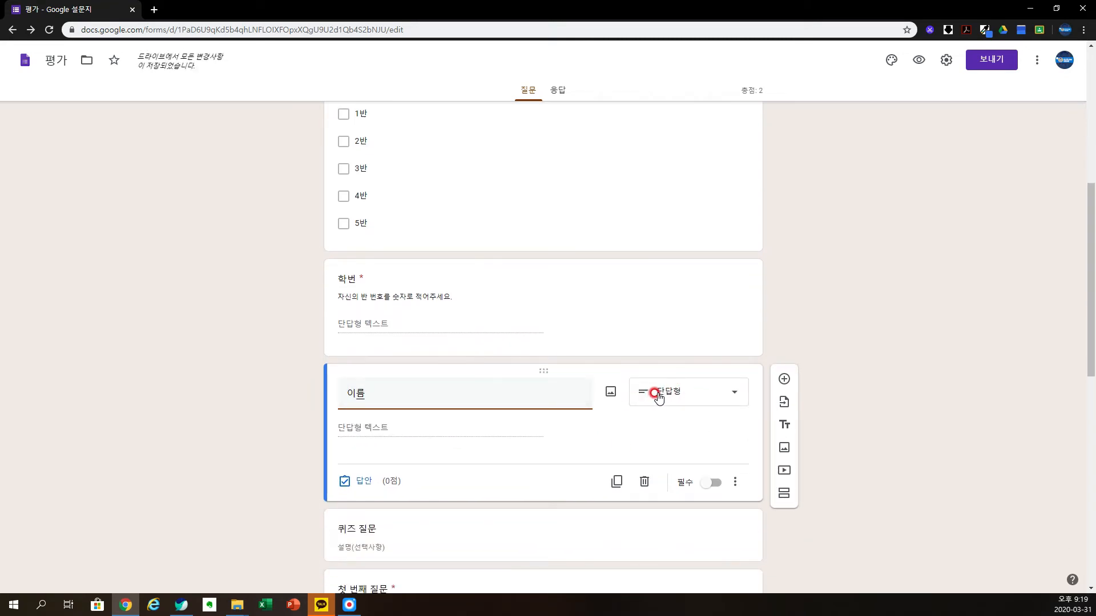
pyautogui.click(720, 484)
pyautogui.click(722, 485)
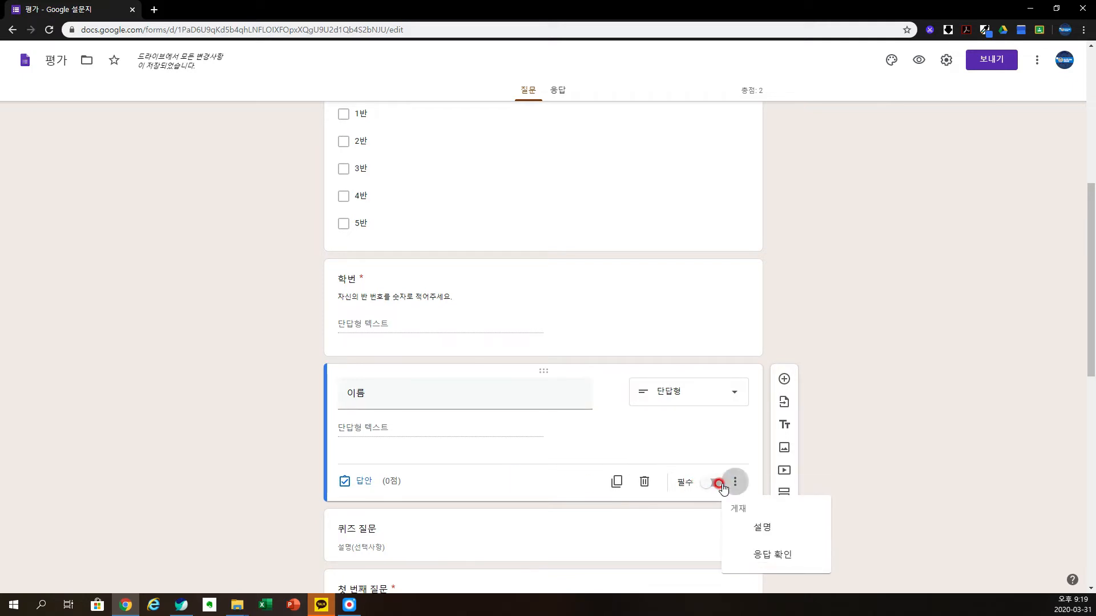
pyautogui.click(719, 485)
pyautogui.click(719, 485)
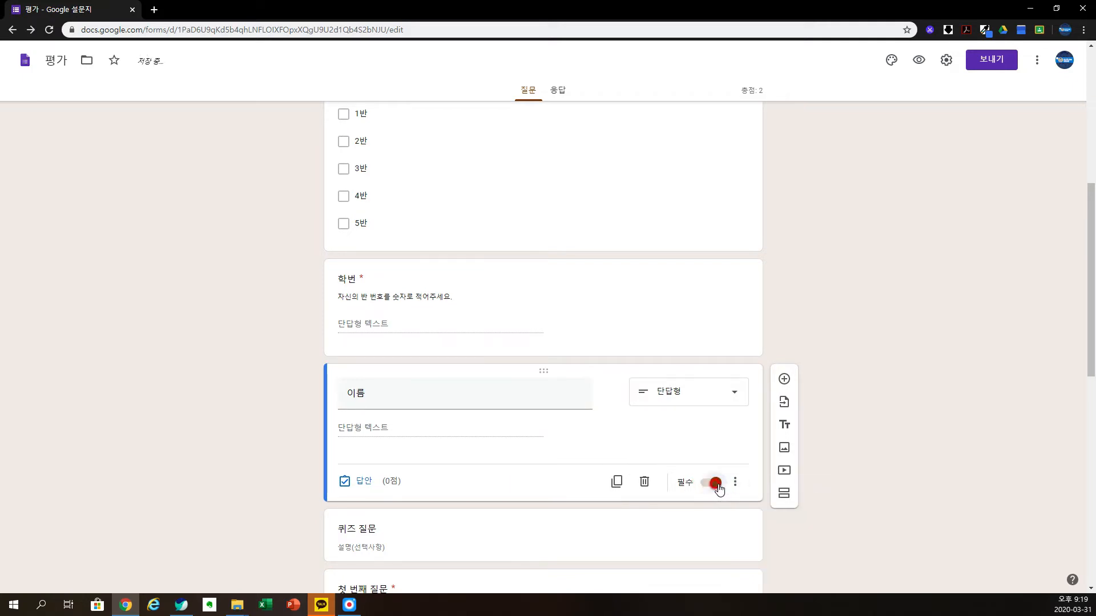
# Step: Delete the 퀴즈 질문 title block below the 이름 question
pyautogui.scroll(-3, 599, 528)
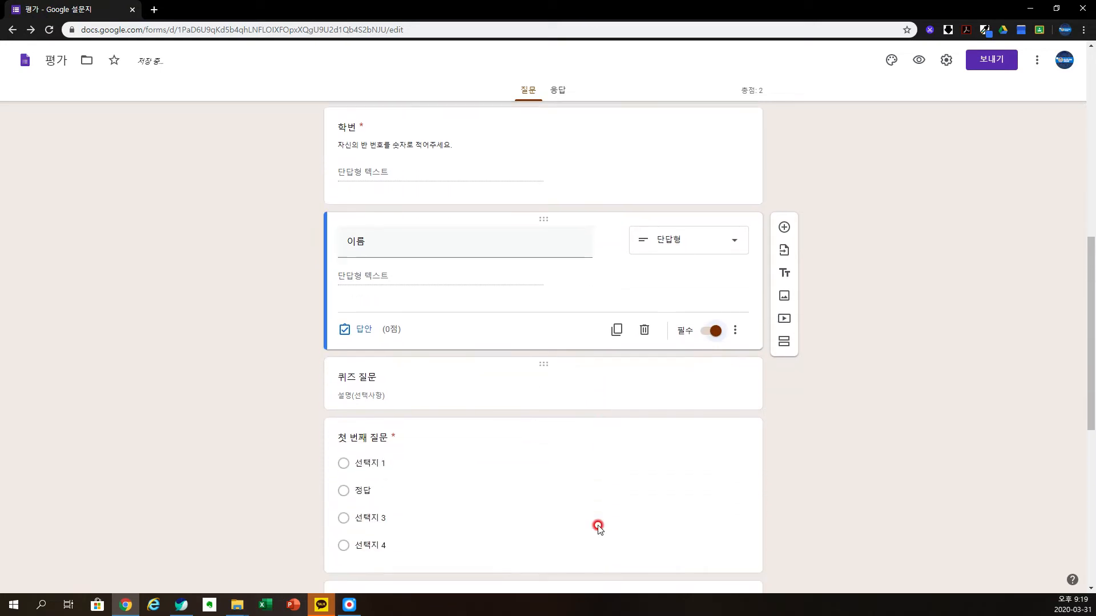
pyautogui.click(382, 375)
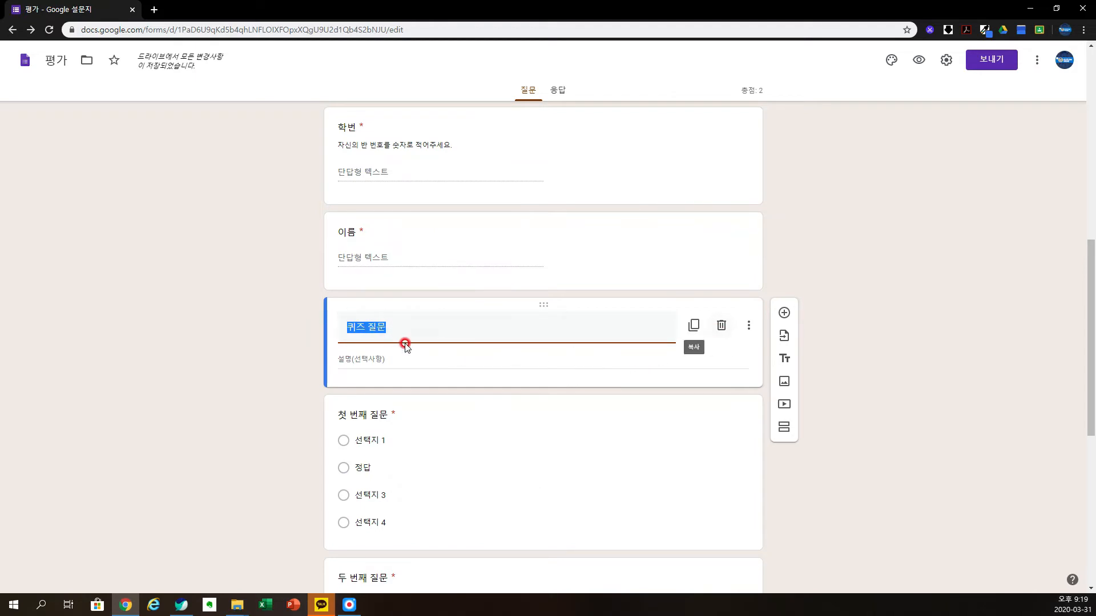
pyautogui.click(722, 327)
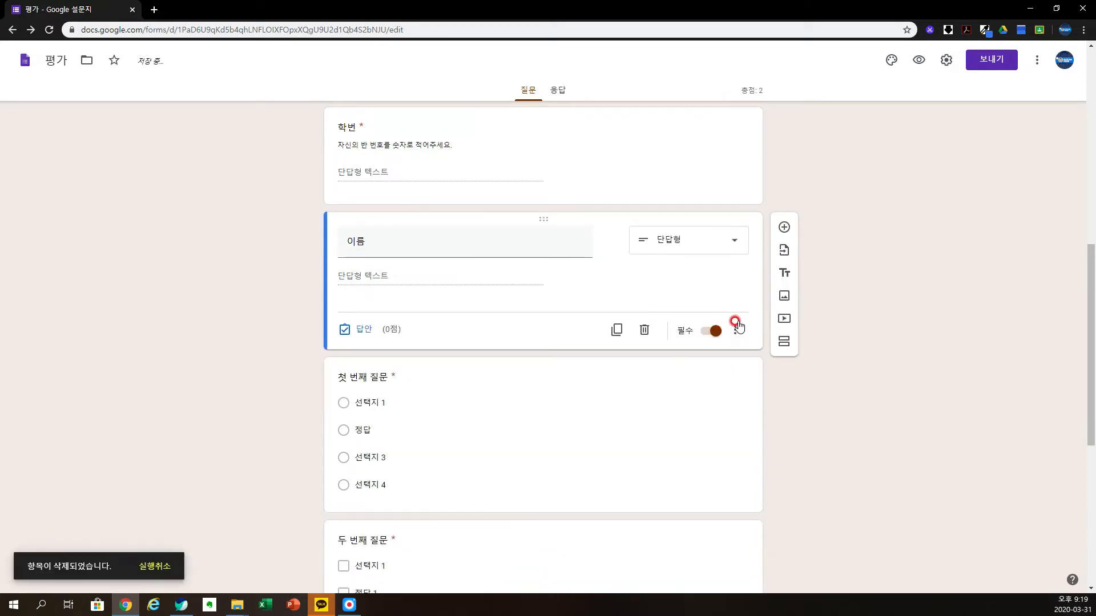
# Step: Add a title block below 이름 reading "독도 문제 풀이 시작" with the description "독도 동영상을 보고 문제를 풀어주세요."
pyautogui.click(786, 275)
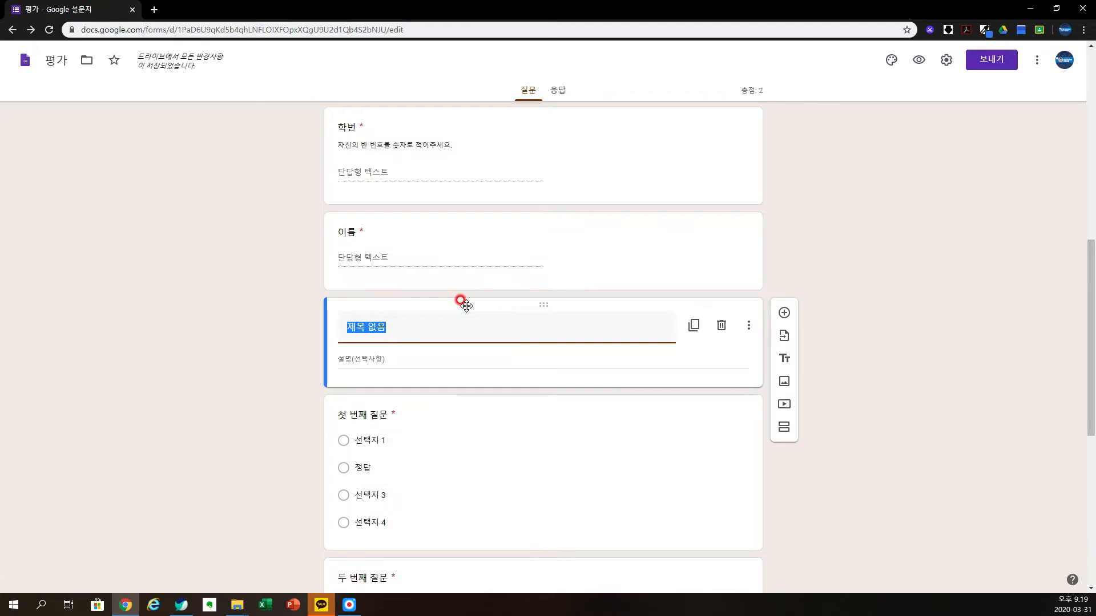
pyautogui.write('ㄷ도 문제 풀이 시작')
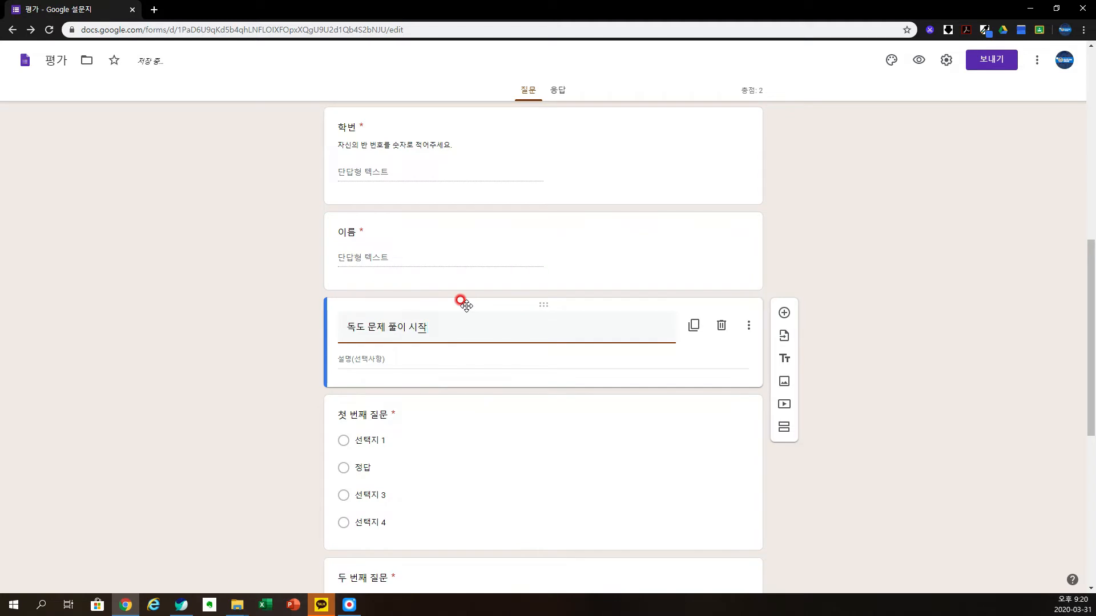
pyautogui.click(427, 363)
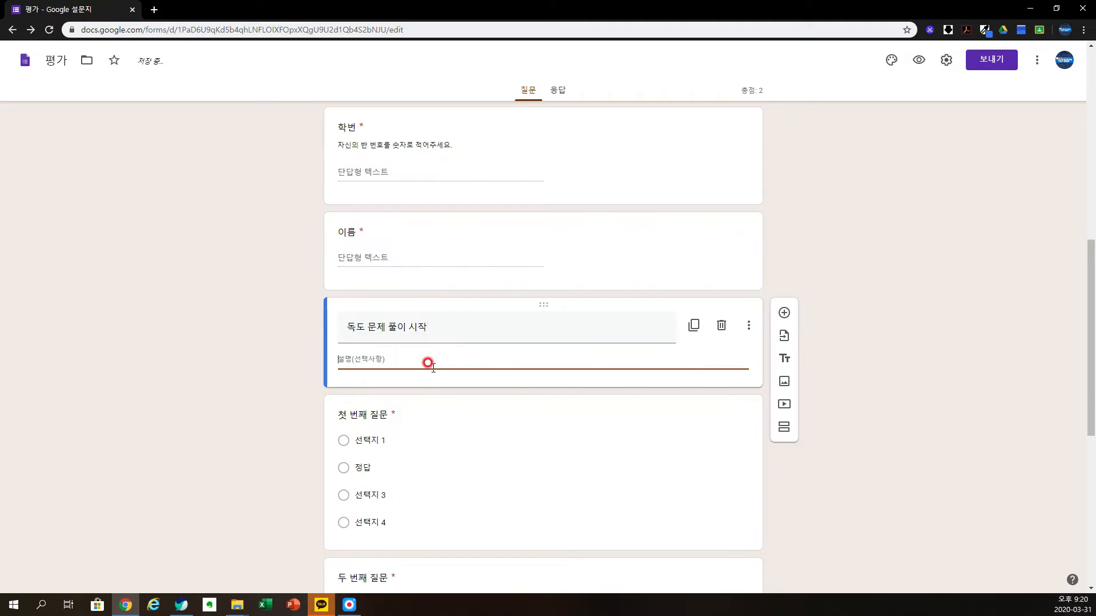
pyautogui.write('독되')
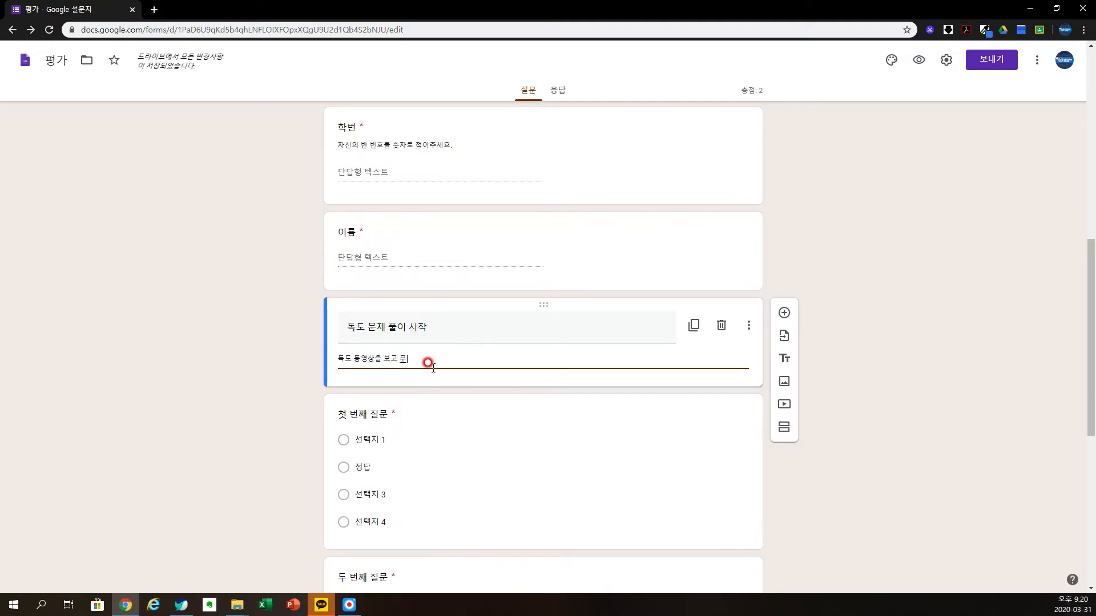
pyautogui.write(' 동영상을 보고 문제를 풀어주세요.')
# Step: Replace the title of the 첫 번째 질문 question with "1. 독도는 어느 나라 섬인가요?"
pyautogui.scroll(-2, 489, 352)
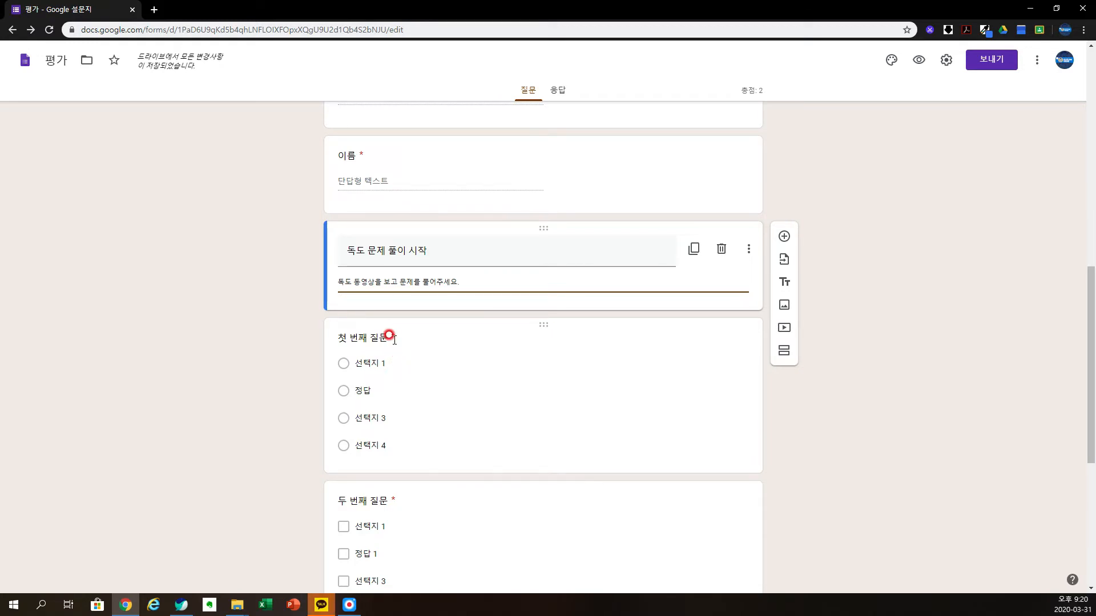
pyautogui.click(386, 337)
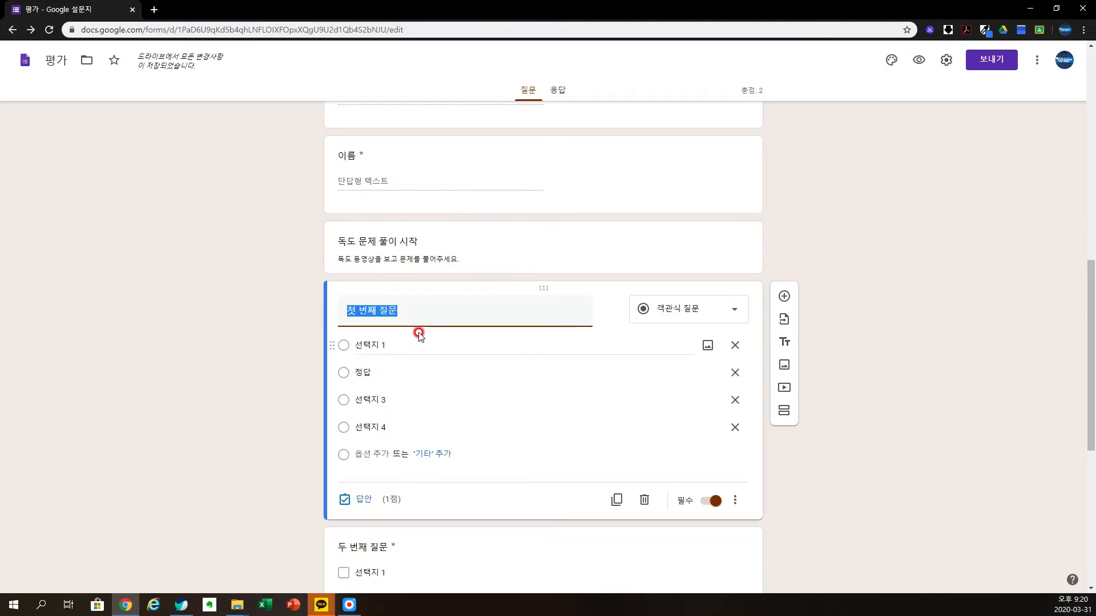
pyautogui.write('1')
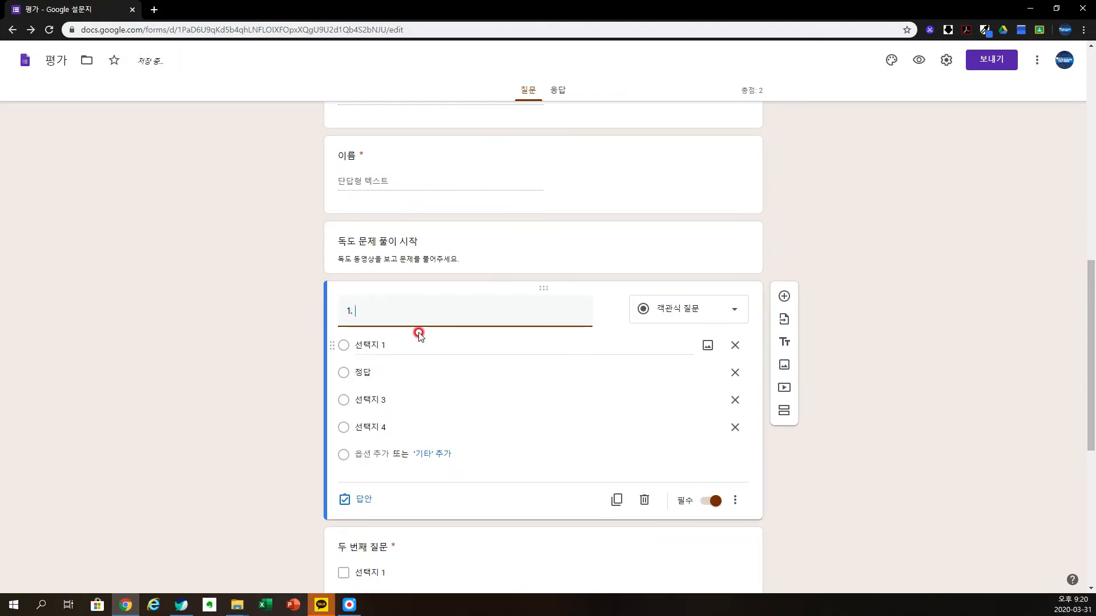
pyautogui.write('. 독도는 어느 나라 섬인가요?')
# Step: Set the answer options of question 1 to 대한민국, 일본 and 주인이 없다, and delete the fourth option
pyautogui.click(406, 341)
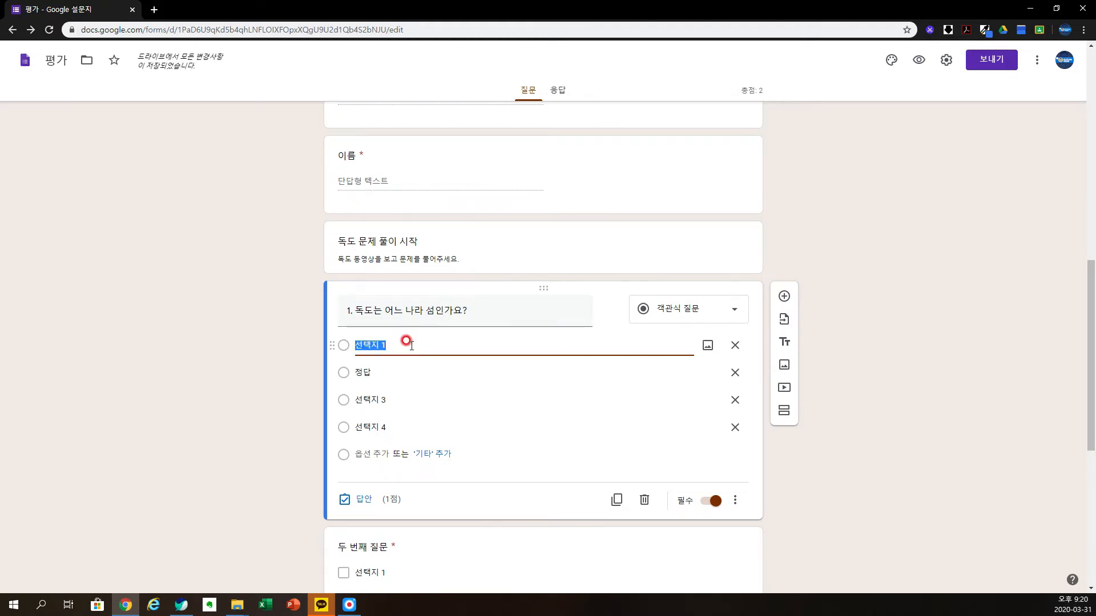
pyautogui.write('대')
pyautogui.write('한민국')
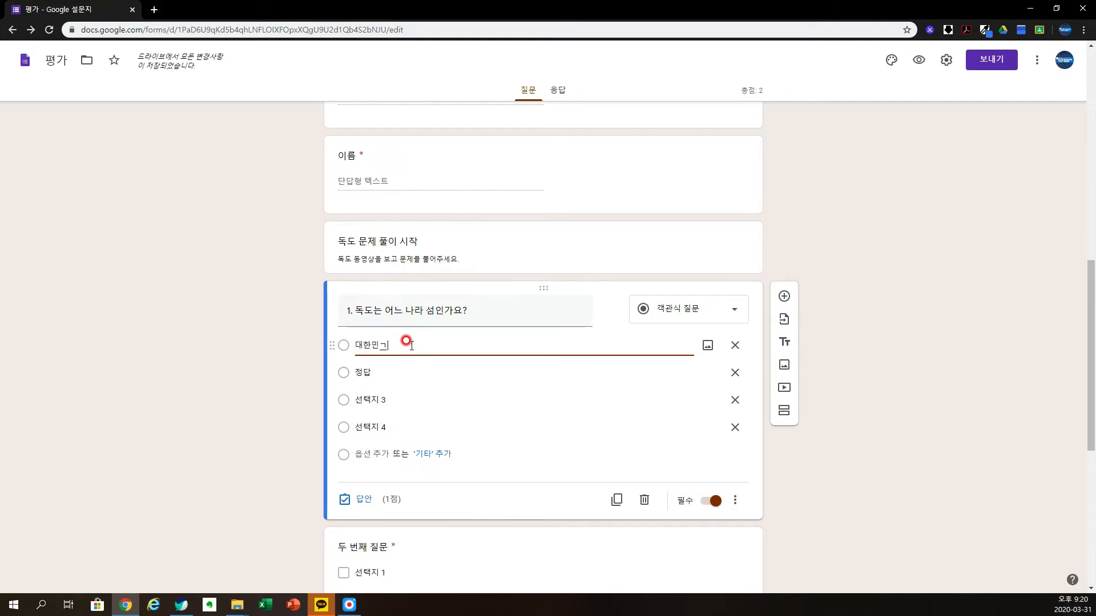
pyautogui.click(399, 381)
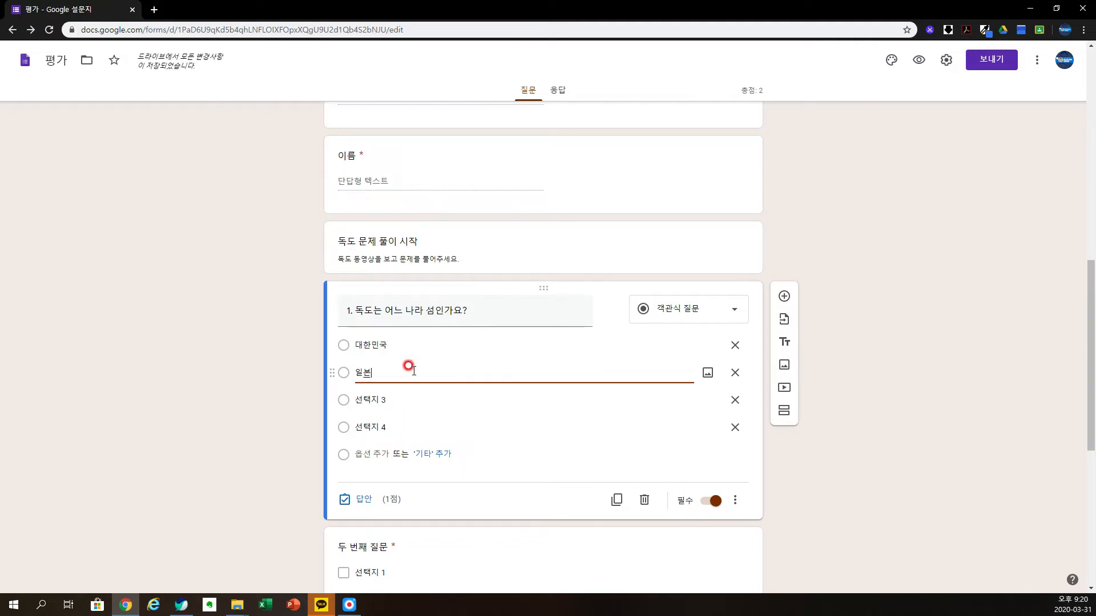
pyautogui.write('일본')
pyautogui.click(403, 400)
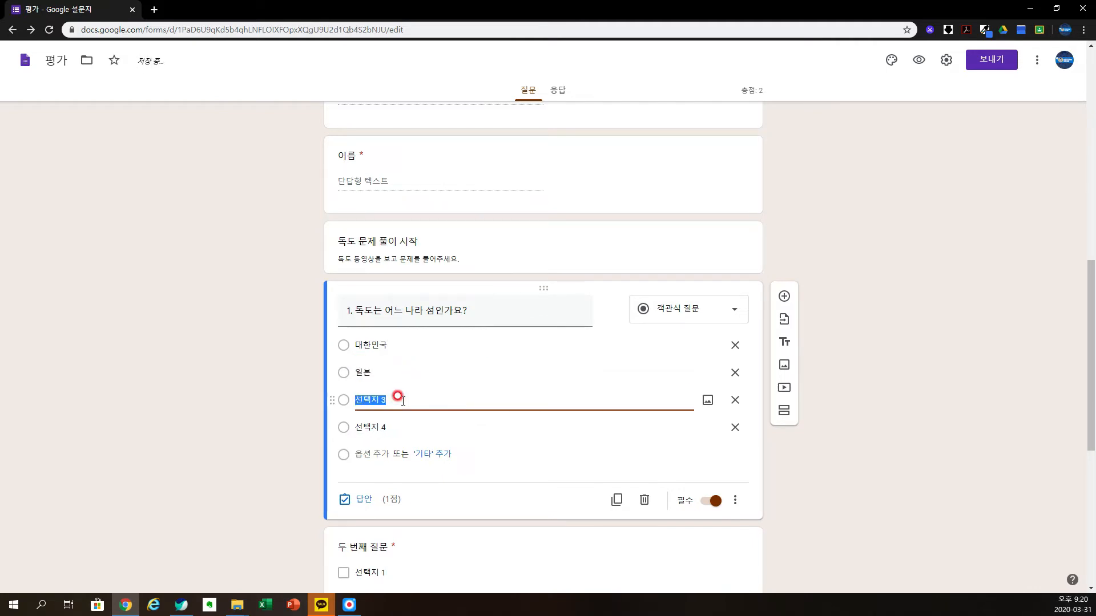
pyautogui.write('주인이 ')
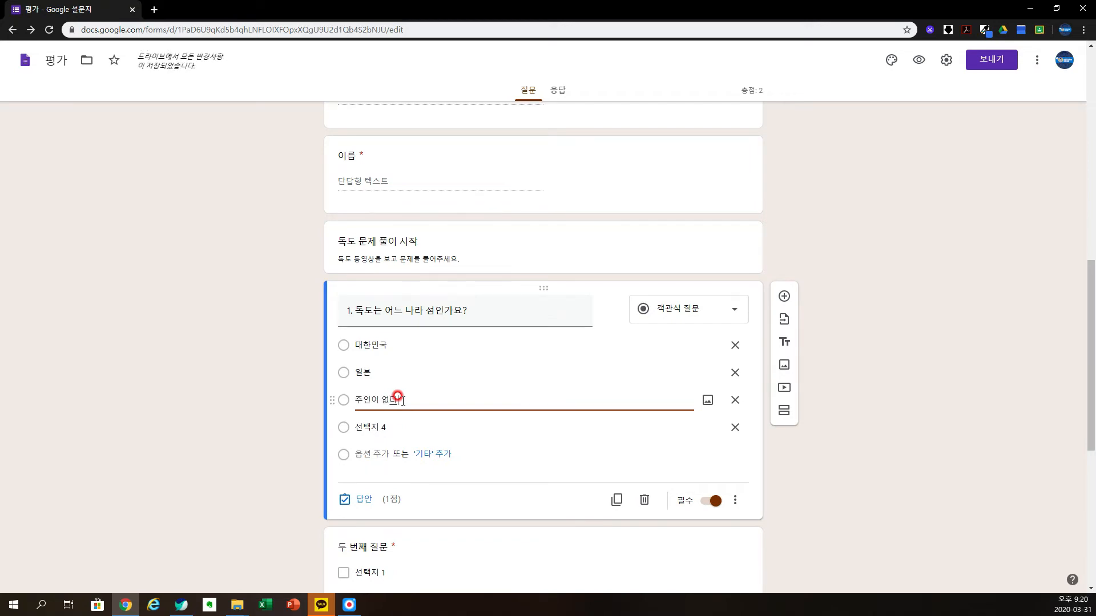
pyautogui.write('없다')
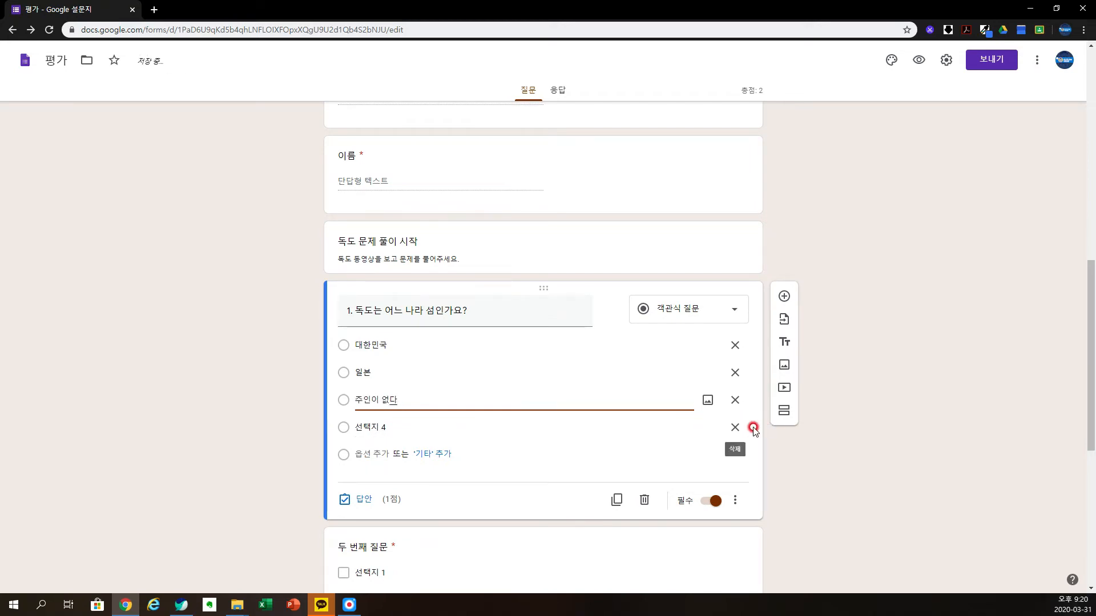
pyautogui.click(735, 427)
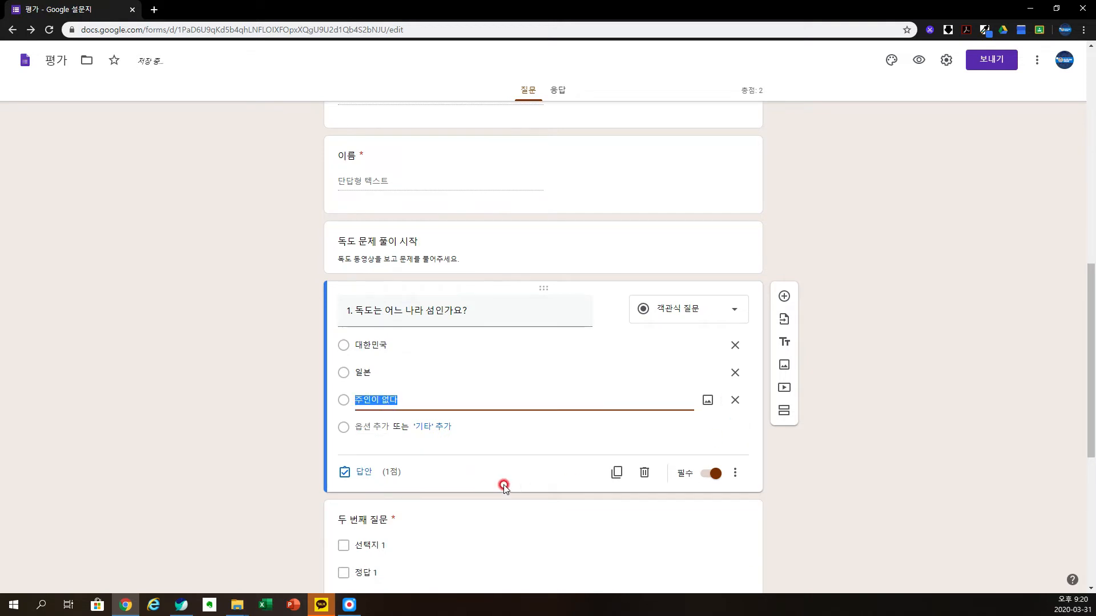
# Step: Mark 대한민국 as the correct answer in the answer key of question 1
pyautogui.click(365, 474)
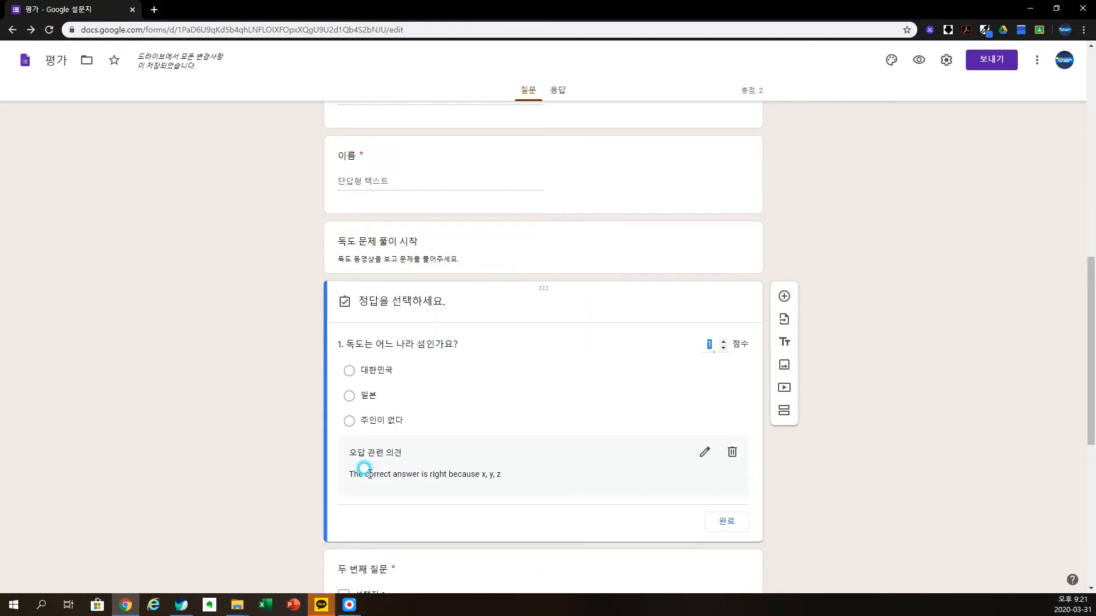
pyautogui.click(355, 376)
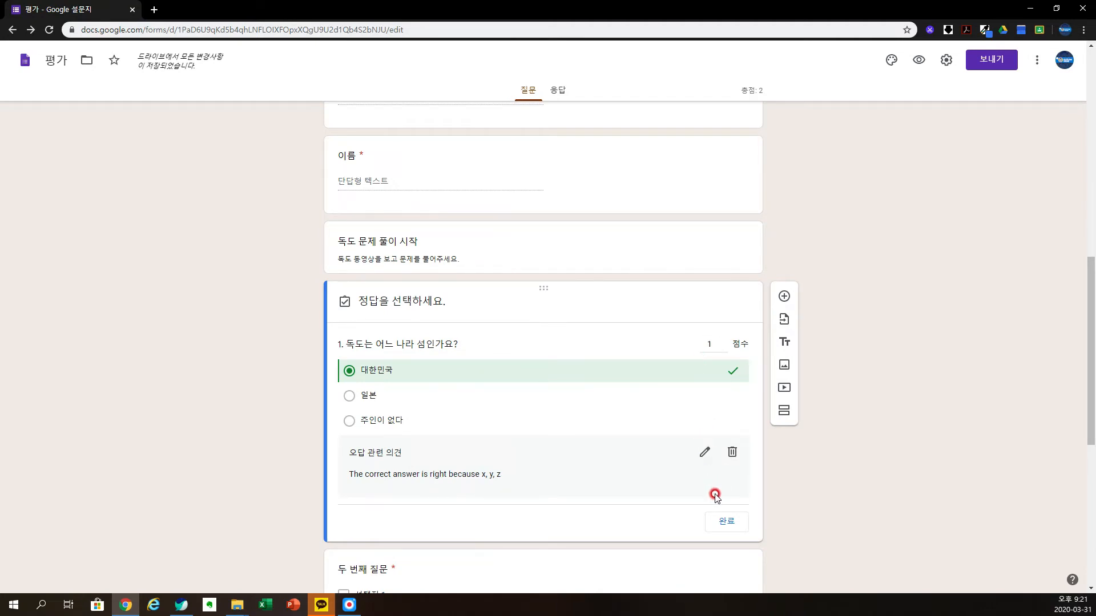
pyautogui.click(736, 526)
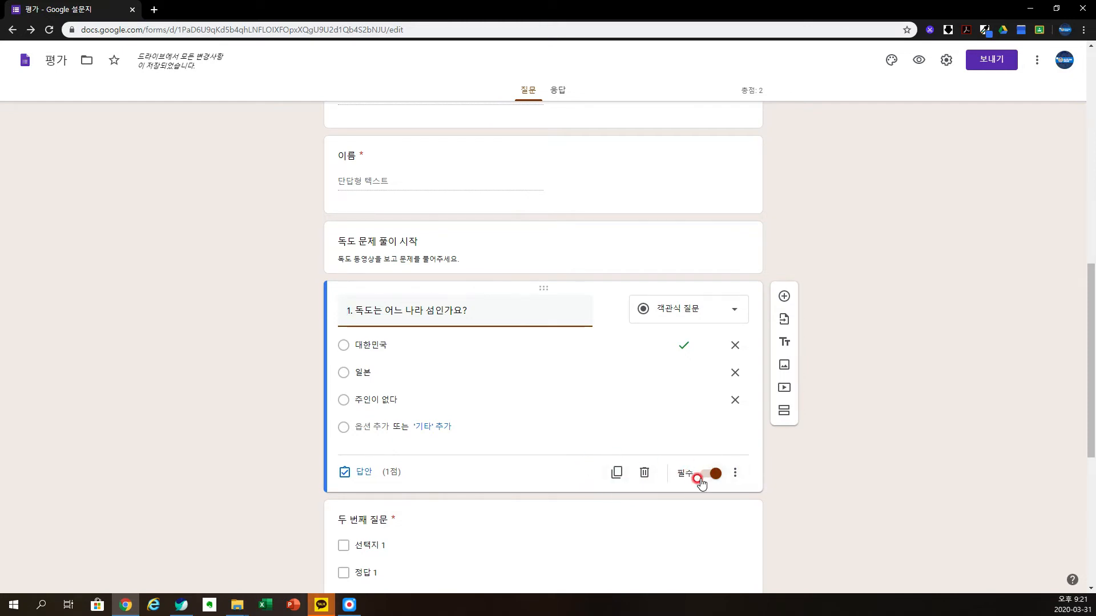
# Step: Add a new question below question 1 titled "2. 독도는 우리땅 이라는 노래를 부른 가수의 이름은?"
pyautogui.scroll(-2, 645, 491)
pyautogui.scroll(2, 646, 491)
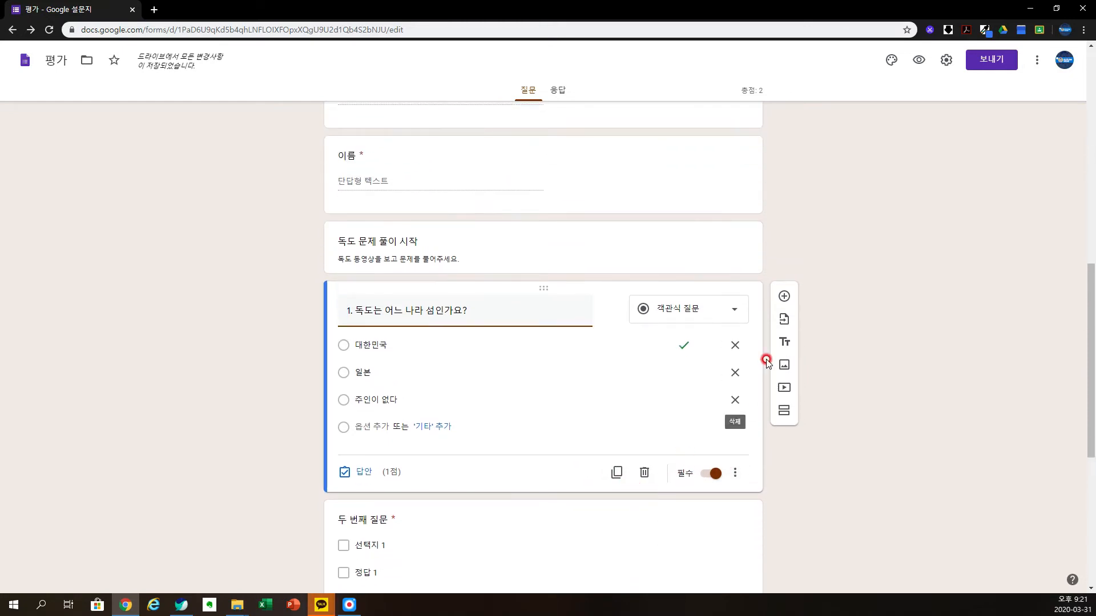
pyautogui.click(785, 298)
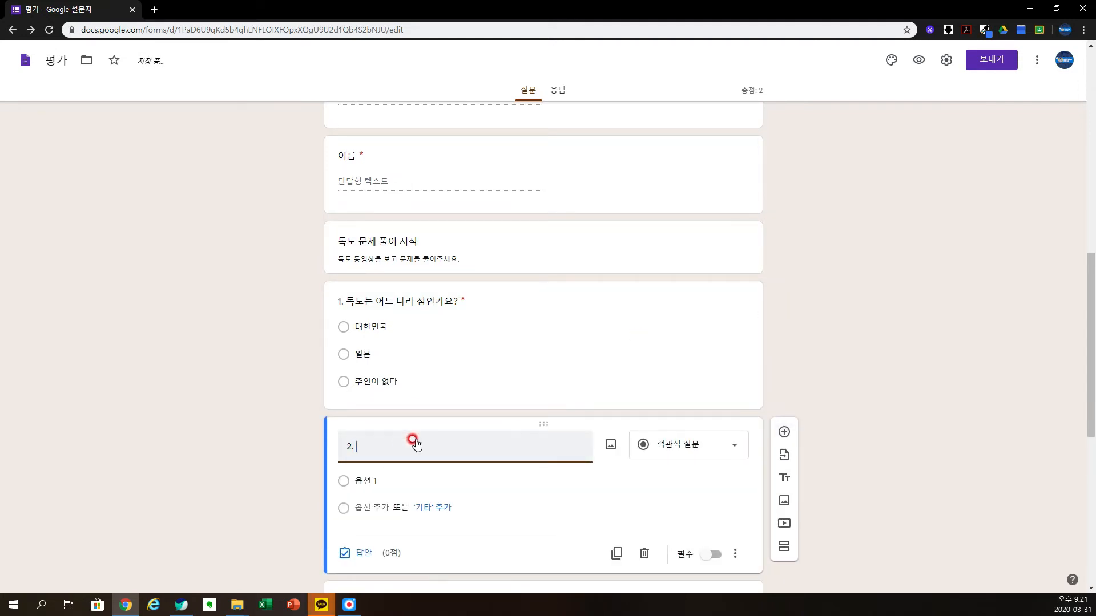
pyautogui.write('2. ㄷ')
pyautogui.write('도는')
pyautogui.write(' 우리땅ㅇ')
pyautogui.write('ㄴ ㄴㄴ')
pyautogui.press('BackSpace')
pyautogui.press('BackSpace')
pyautogui.press('BackSpace')
pyautogui.write('는 노래를 부르')
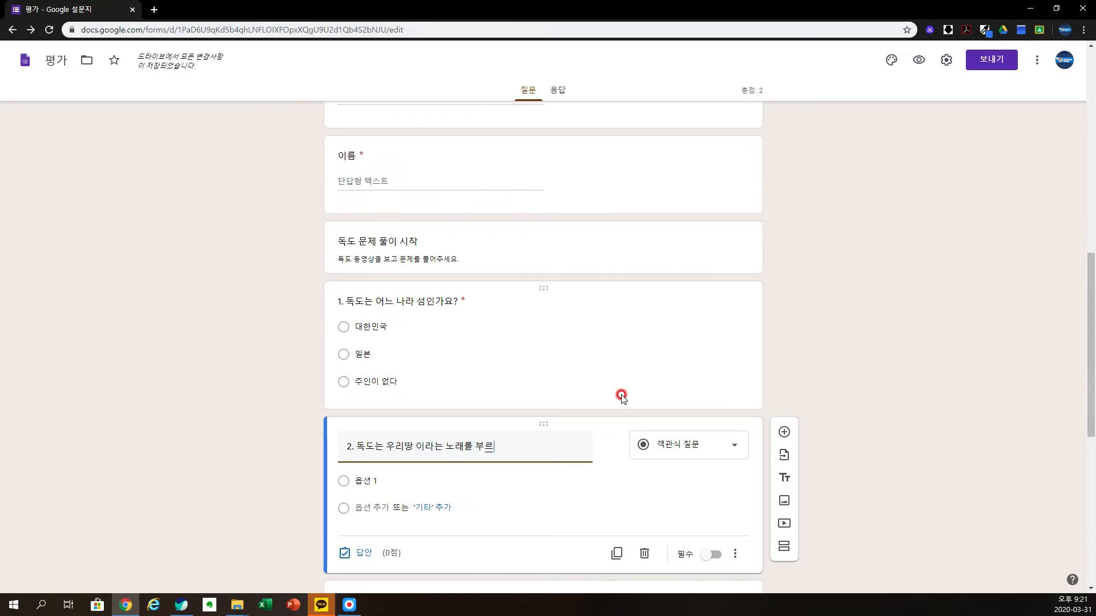
pyautogui.press('BackSpace')
pyautogui.write('른 가수의 이름은?')
# Step: Enclose the song title 독도는 우리땅 in single quotation marks in the title of question 2
pyautogui.click(356, 444)
pyautogui.write("'")
pyautogui.press('Right')
pyautogui.press('Right')
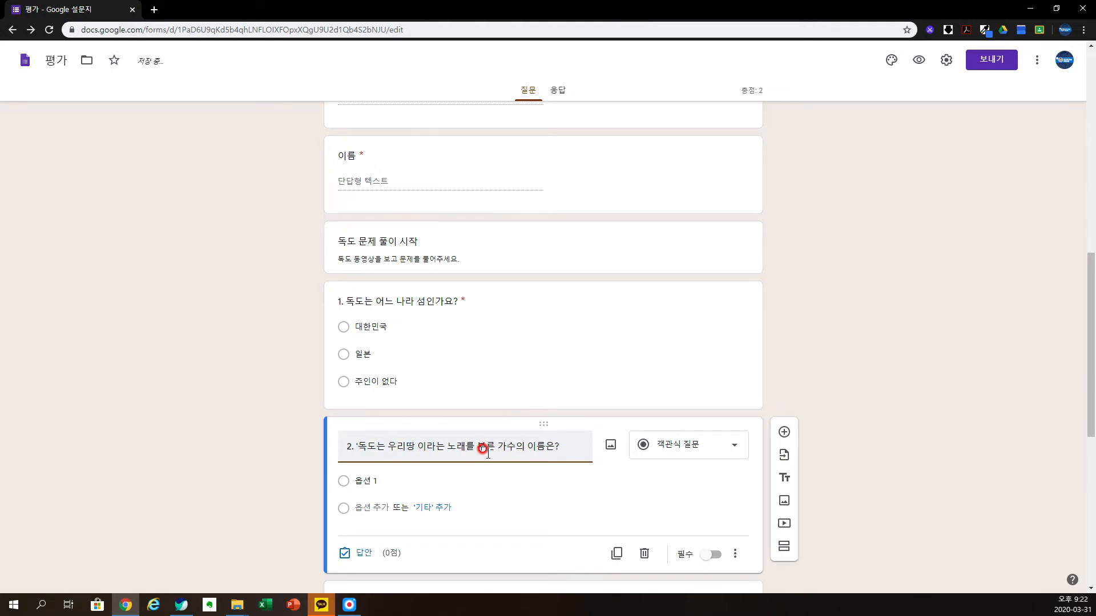
pyautogui.write("'")
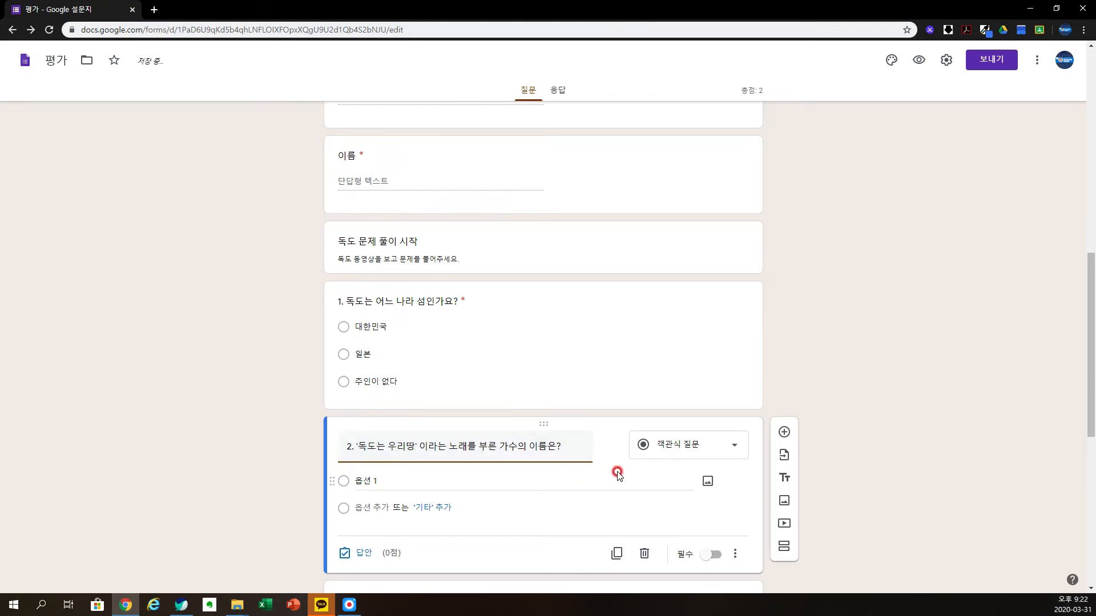
# Step: Fill in four singer names as the answer options of question 2, with 정광태 as the third option
pyautogui.click(397, 482)
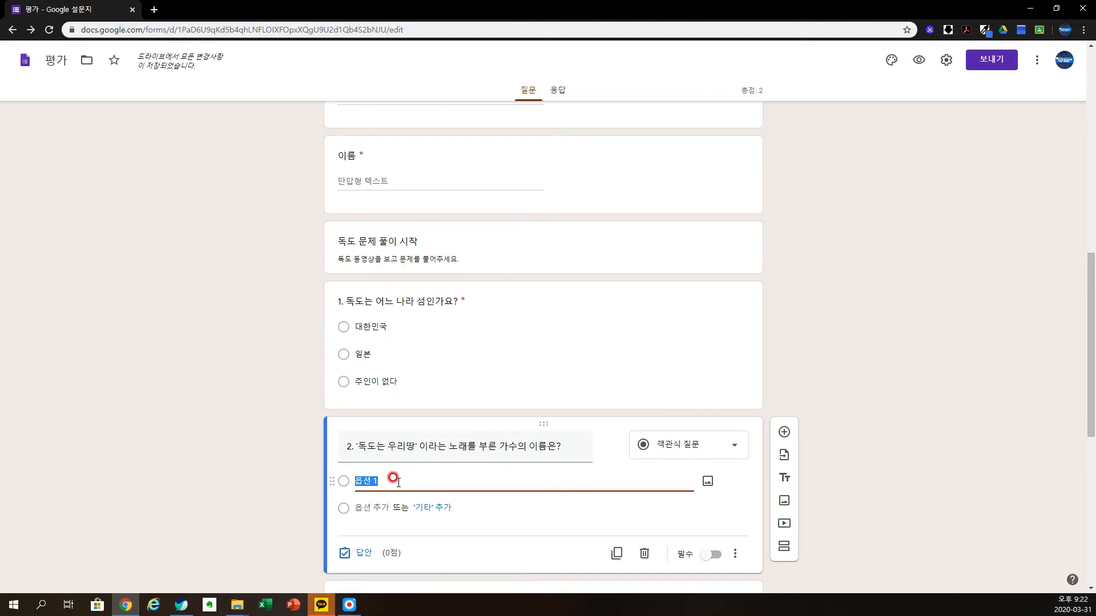
pyautogui.write('김괘')
pyautogui.click(368, 509)
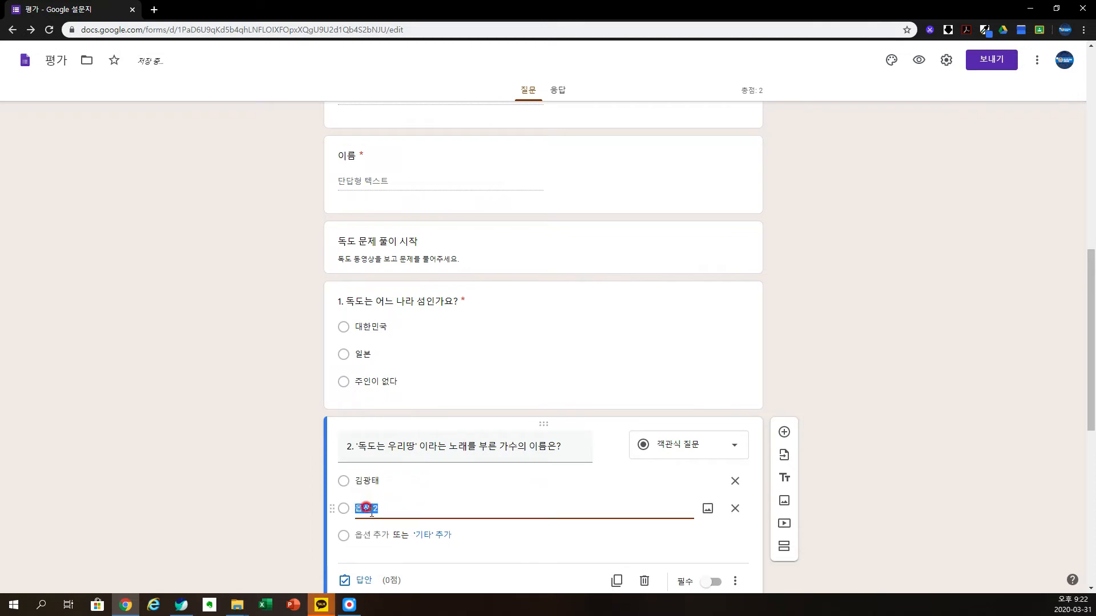
pyautogui.write('박')
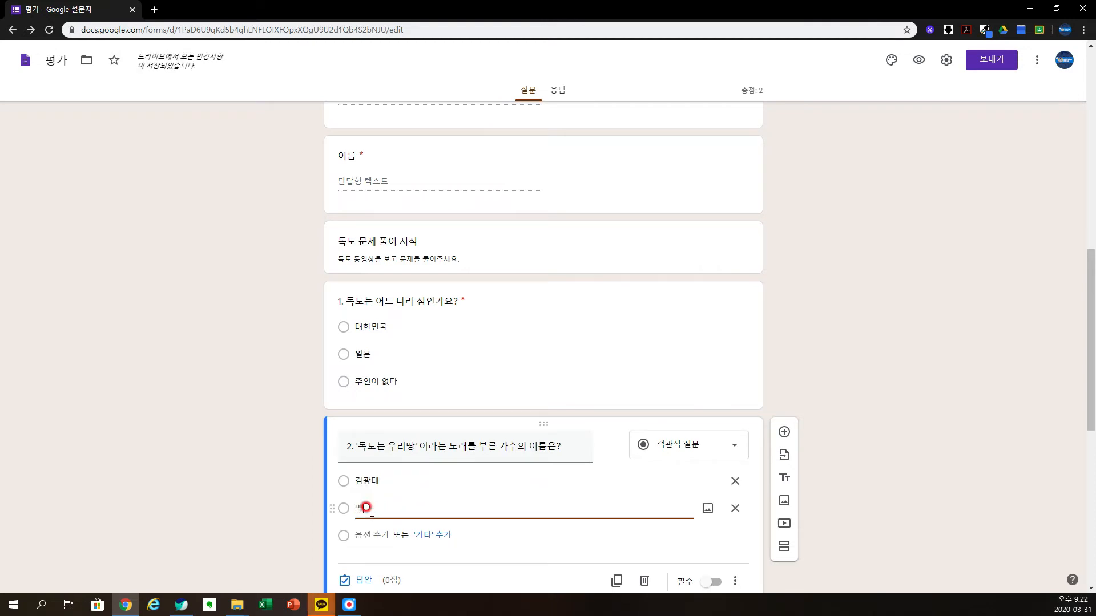
pyautogui.write('광태')
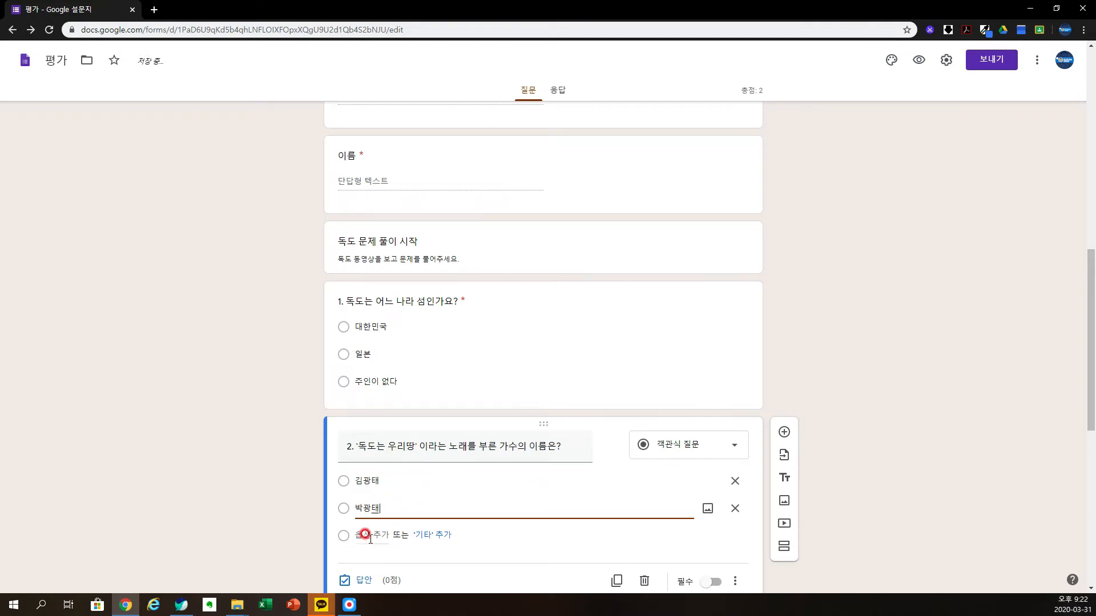
pyautogui.click(368, 535)
pyautogui.write('저')
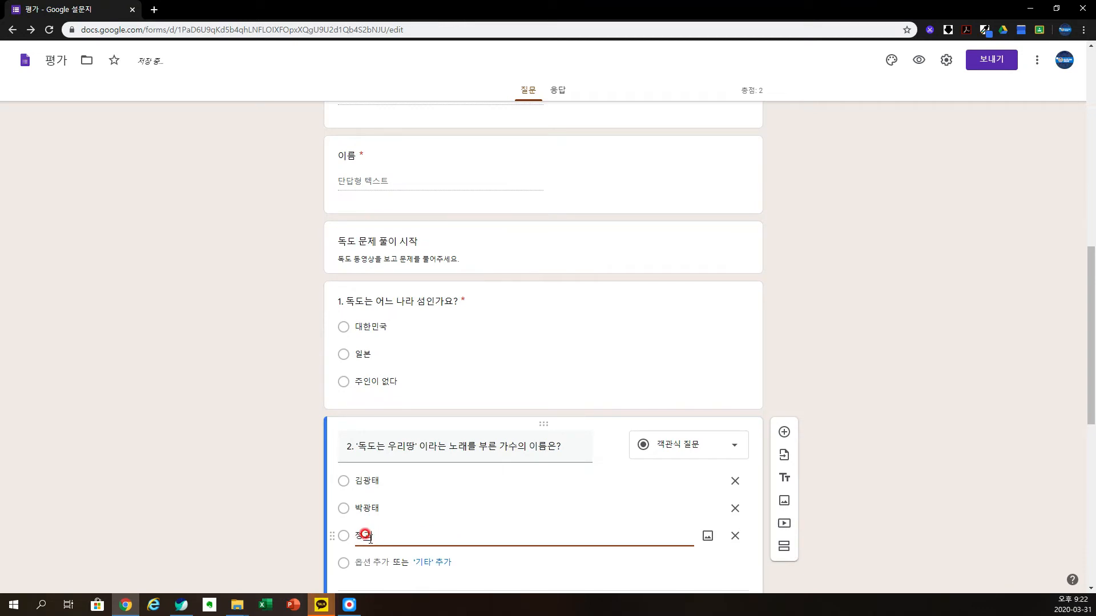
pyautogui.write('광태')
pyautogui.scroll(-1, 369, 533)
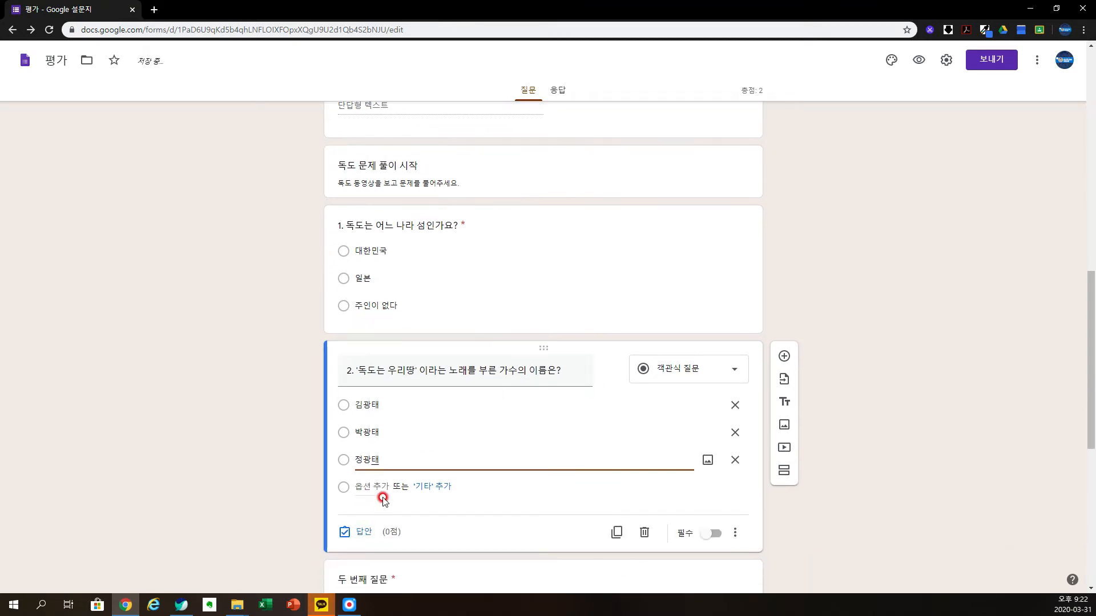
pyautogui.click(361, 484)
pyautogui.write('기')
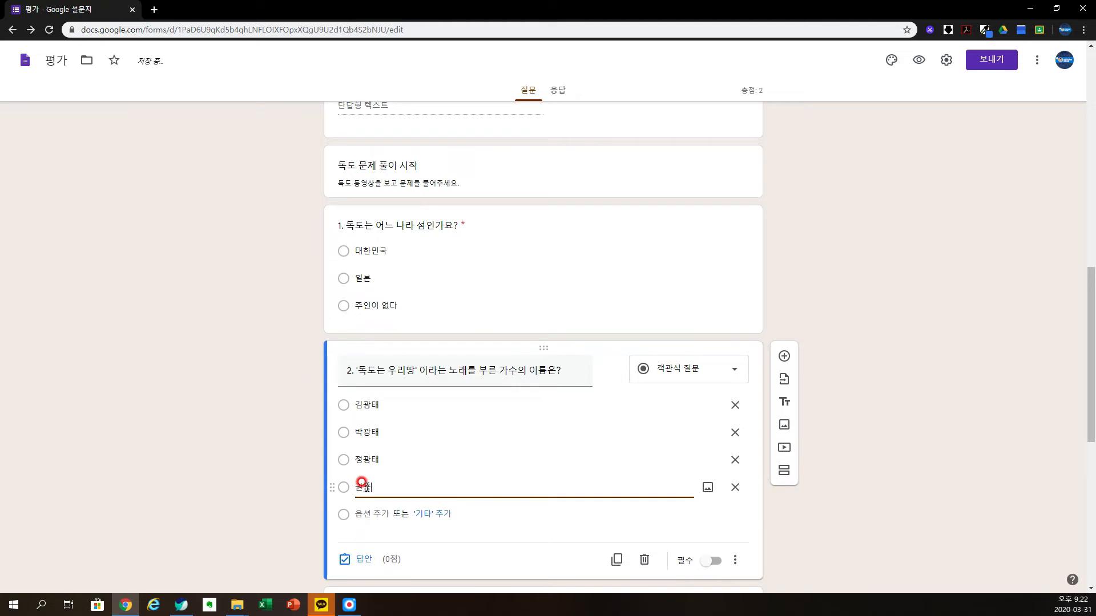
# Step: Mark 정광태 as the correct answer of question 2 in its answer key and set the score to 1 point
pyautogui.scroll(-3, 568, 538)
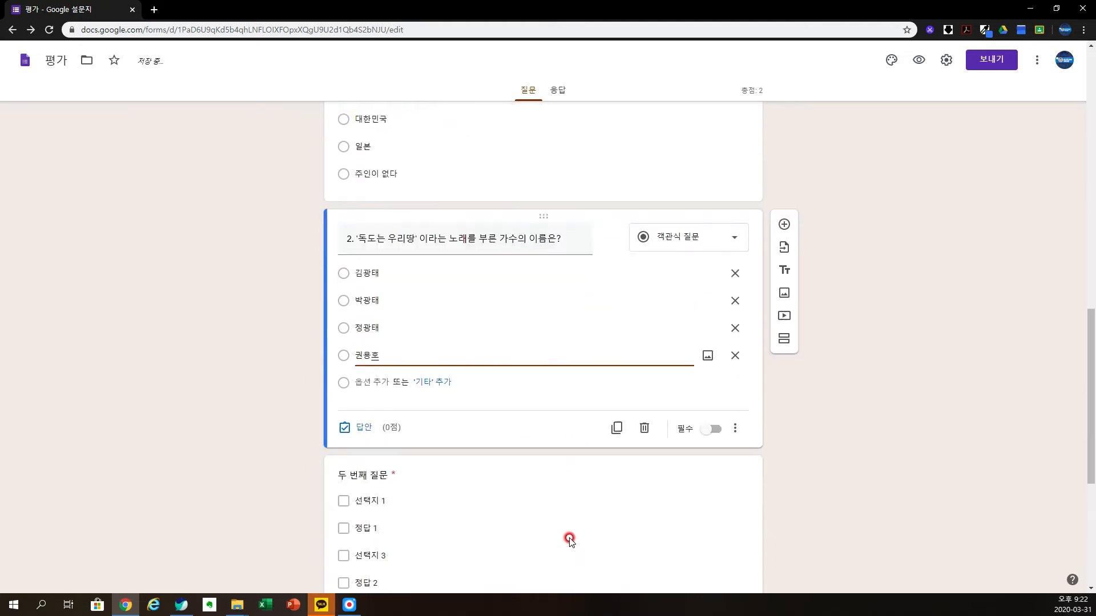
pyautogui.click(363, 408)
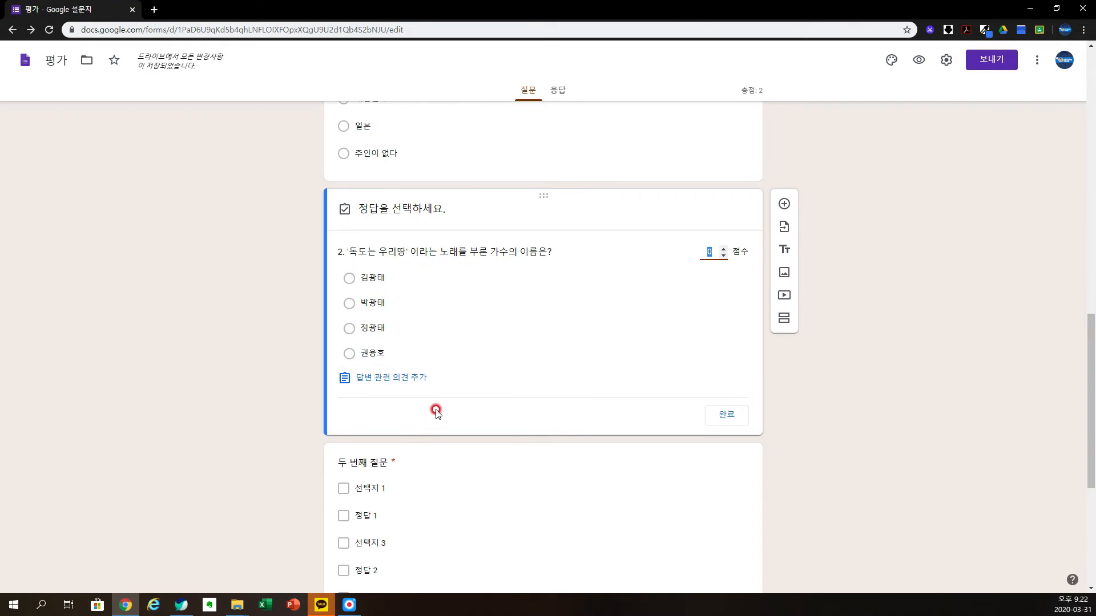
pyautogui.click(350, 328)
pyautogui.click(711, 248)
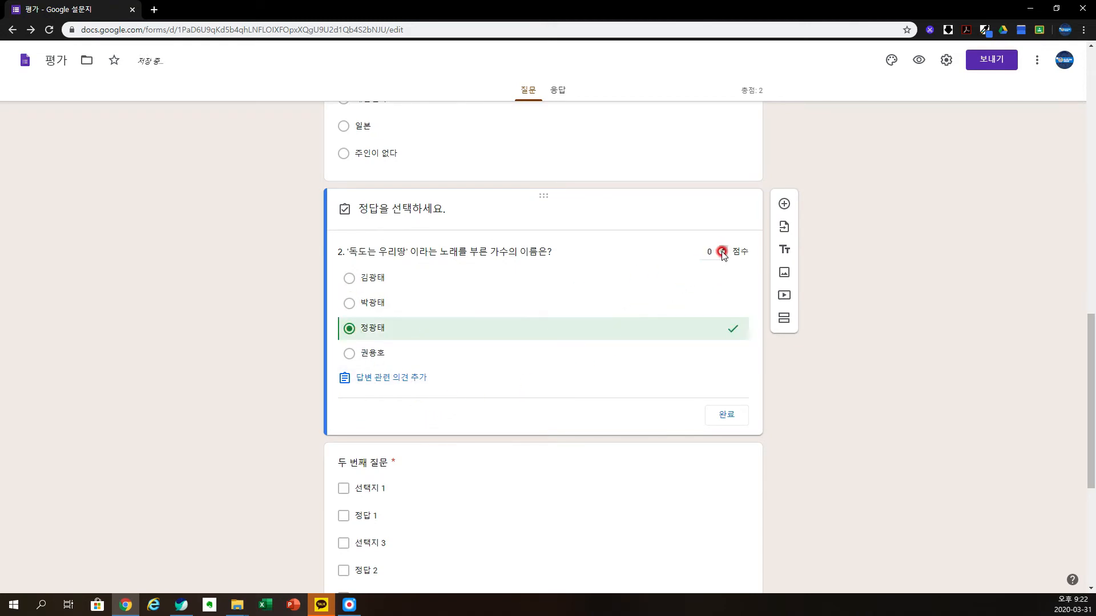
pyautogui.click(723, 250)
pyautogui.click(735, 419)
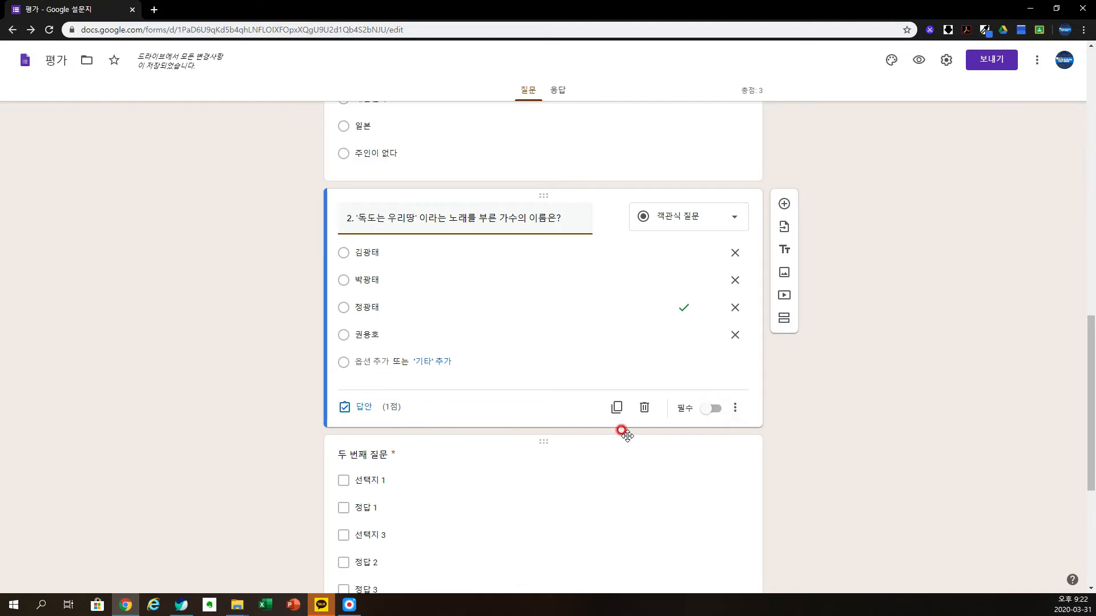
# Step: Replace the title of the 두 번째 질문 question with "3. 일본이 독도를 부르는 이름을 쓰세요."
pyautogui.scroll(3, 627, 436)
pyautogui.scroll(-3, 626, 436)
pyautogui.scroll(-1, 433, 457)
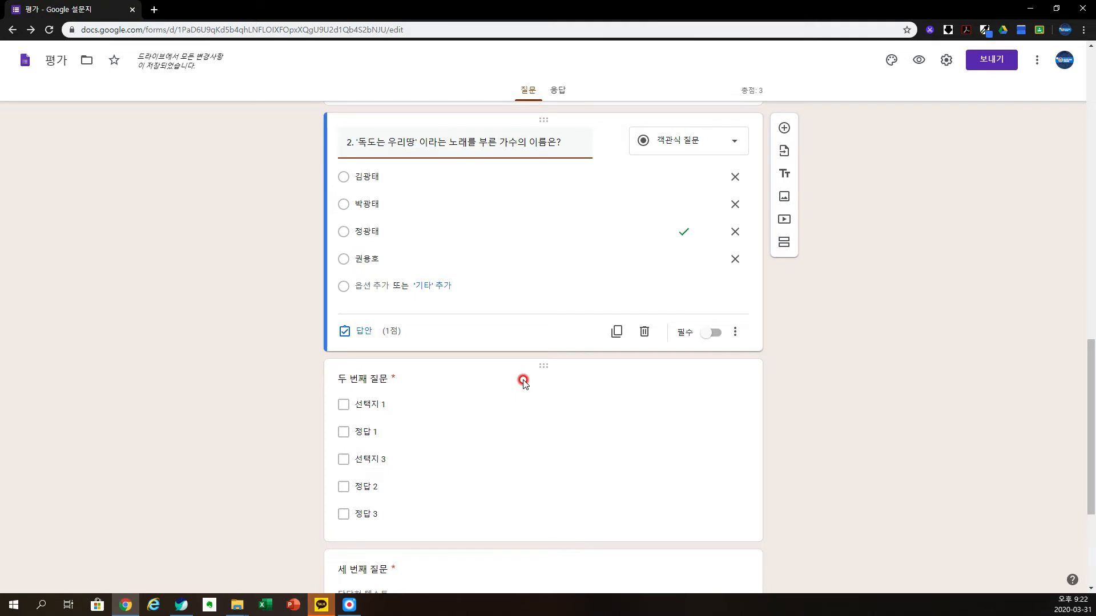
pyautogui.click(392, 376)
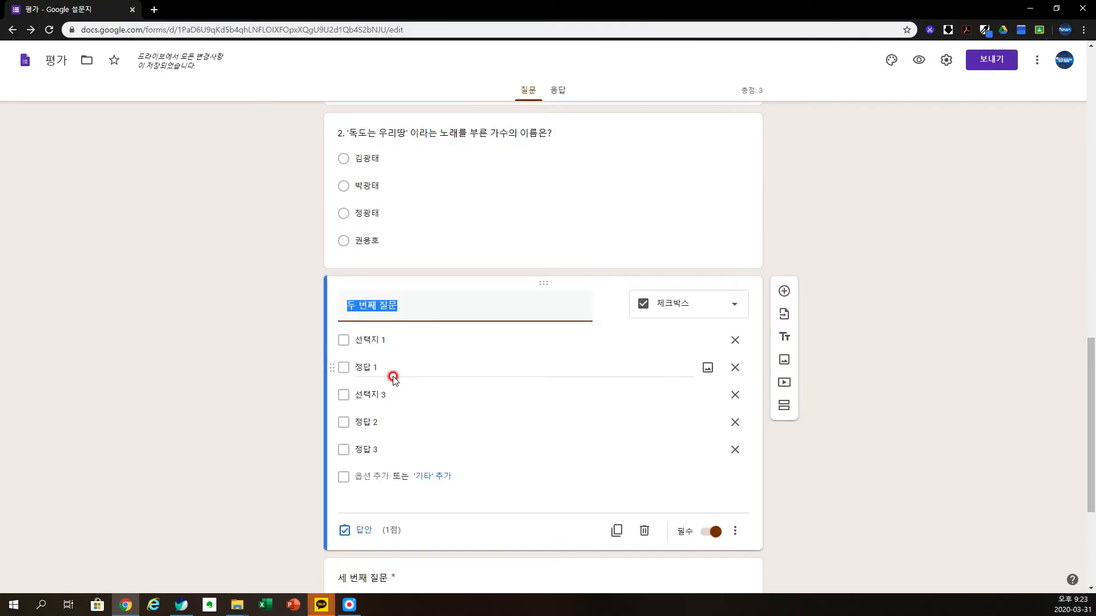
pyautogui.write('3. ')
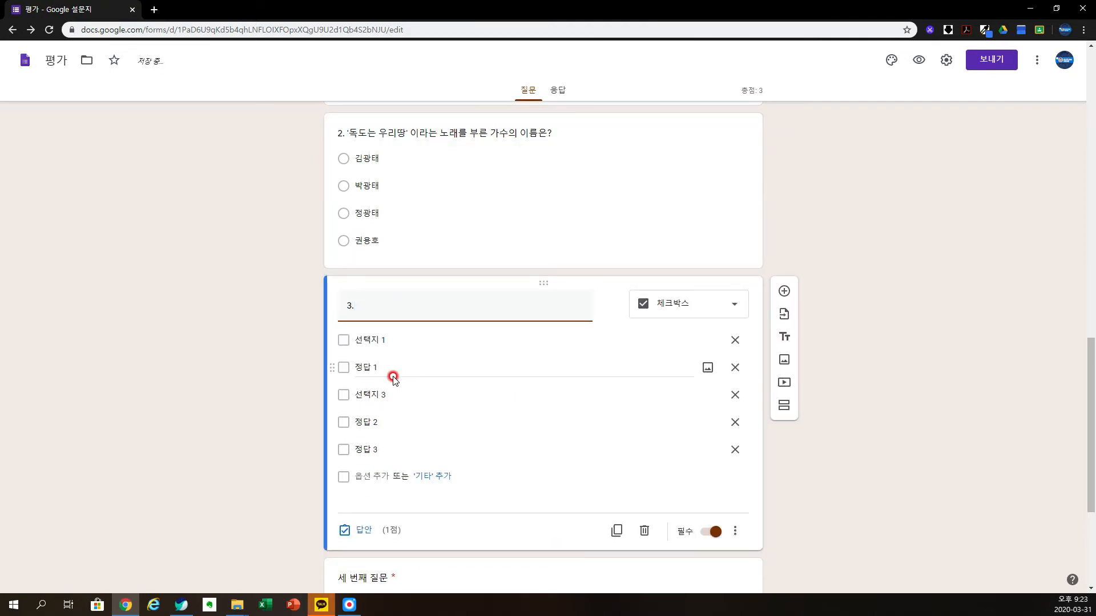
pyautogui.write('웗')
pyautogui.write('본이 ')
pyautogui.write('ㄷ도를 부르')
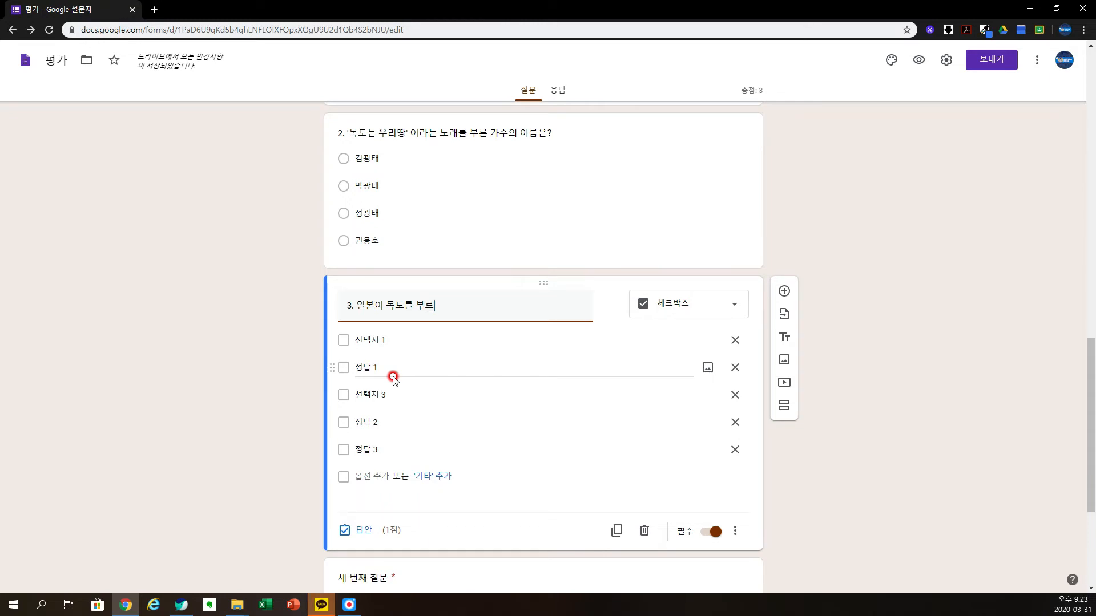
pyautogui.write('는 ')
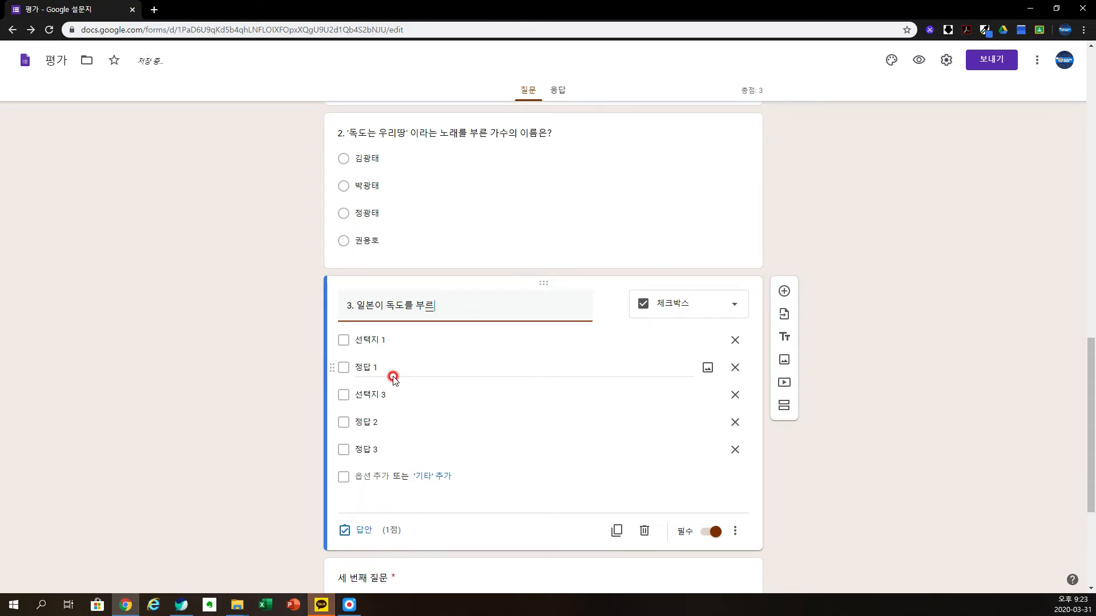
pyautogui.write('이르')
pyautogui.write('을 쓰세요.')
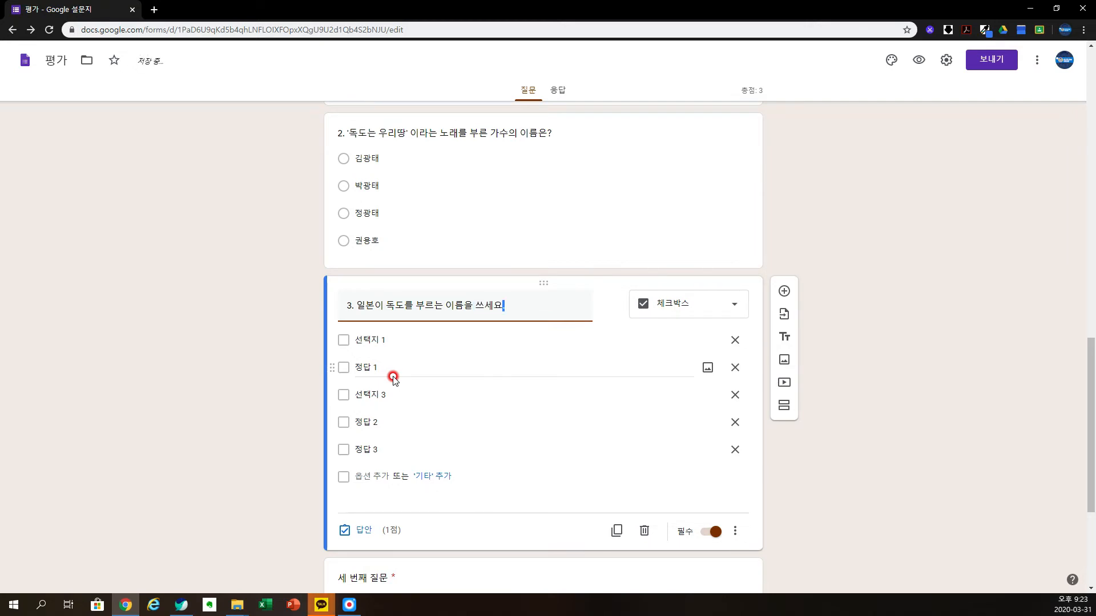
pyautogui.hotkey('shift', 'Left')
pyautogui.hotkey('shift', 'Left')
pyautogui.hotkey('shift', 'Left')
pyautogui.hotkey('shift', 'Left')
pyautogui.hotkey('shift', 'Left')
pyautogui.hotkey('shift', 'Left')
pyautogui.hotkey('shift', 'Left')
pyautogui.hotkey('shift', 'Left')
pyautogui.hotkey('shift', 'Left')
pyautogui.hotkey('shift', 'Left')
pyautogui.hotkey('shift', 'Left')
pyautogui.hotkey('shift', 'Left')
pyautogui.hotkey('shift', 'Left')
pyautogui.hotkey('shift', 'Left')
pyautogui.hotkey('shift', 'Left')
pyautogui.hotkey('shift', 'Left')
pyautogui.hotkey('shift', 'Left')
pyautogui.hotkey('shift', 'Left')
pyautogui.hotkey('shift', 'Left')
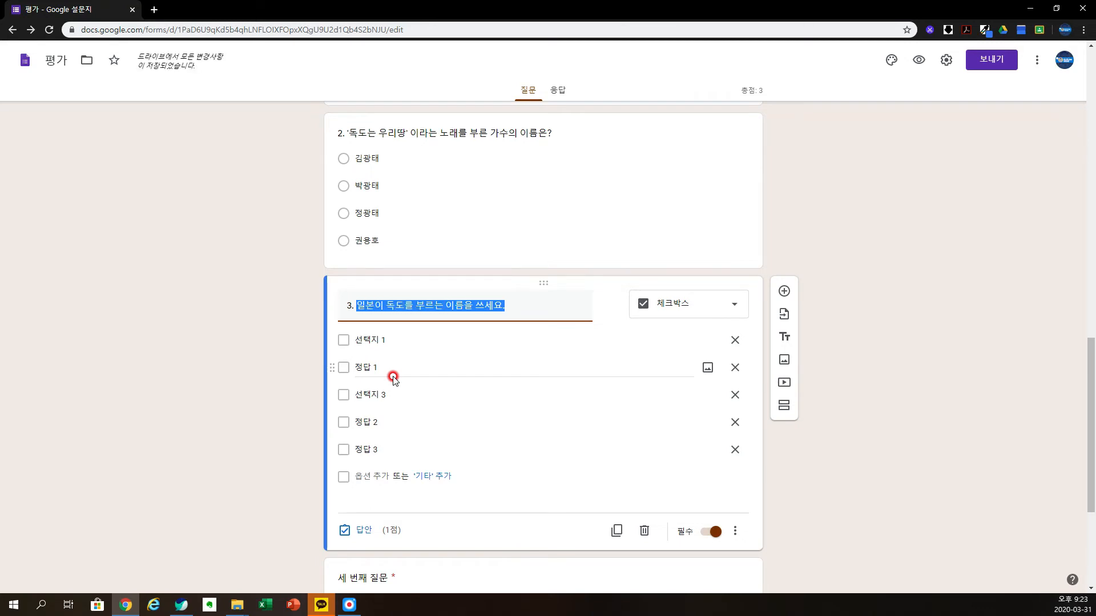
pyautogui.click(520, 304)
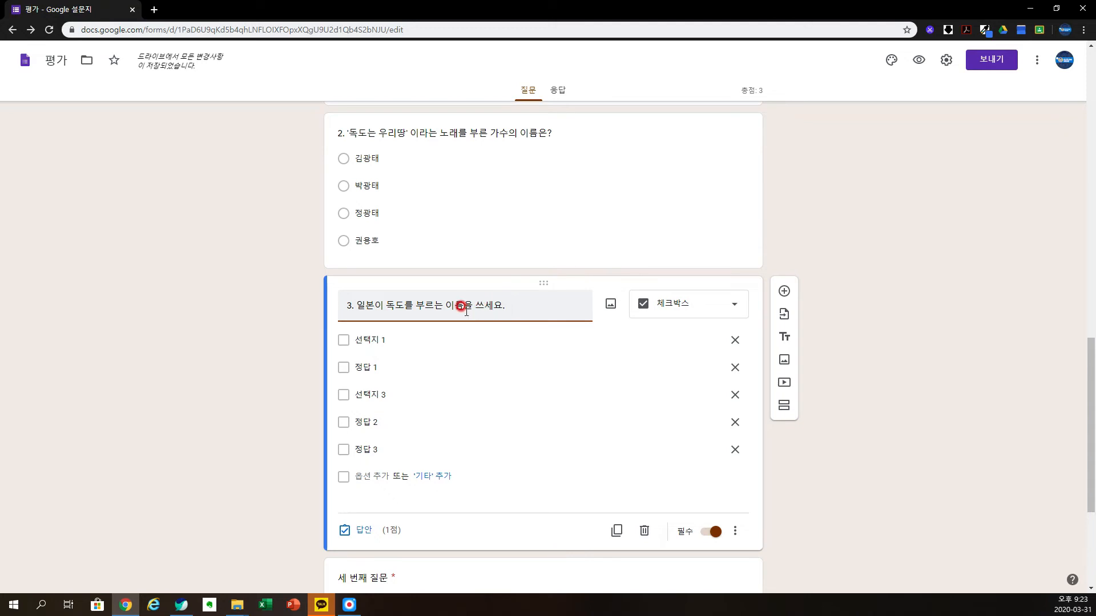
# Step: Insert 일본식 before 이름을 in the title of question 3 and change its question type to 단답형
pyautogui.click(446, 306)
pyautogui.write('일본식')
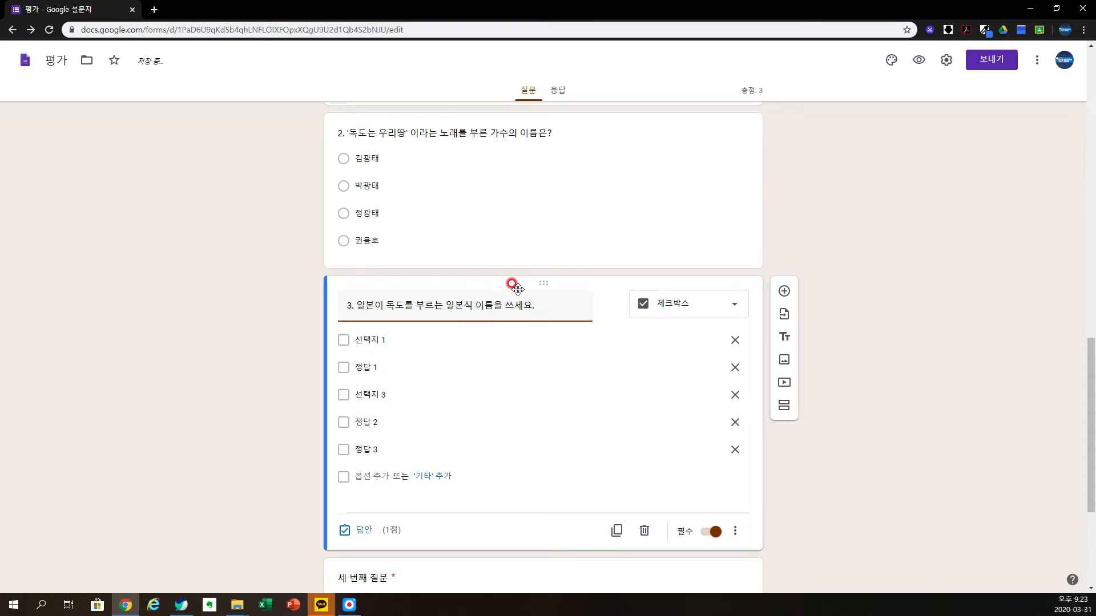
pyautogui.click(705, 308)
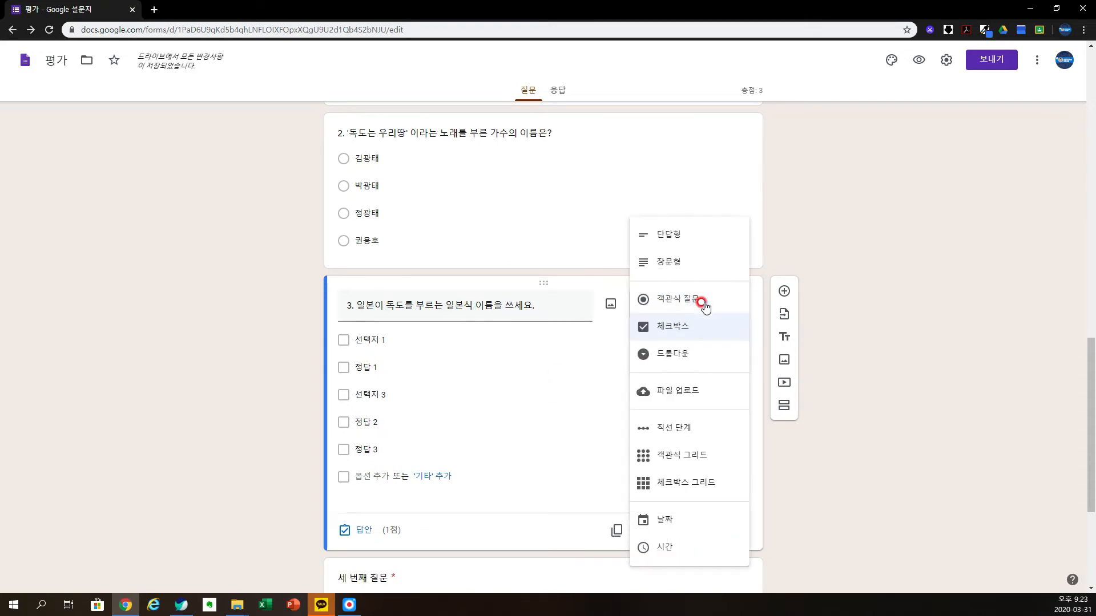
pyautogui.click(689, 244)
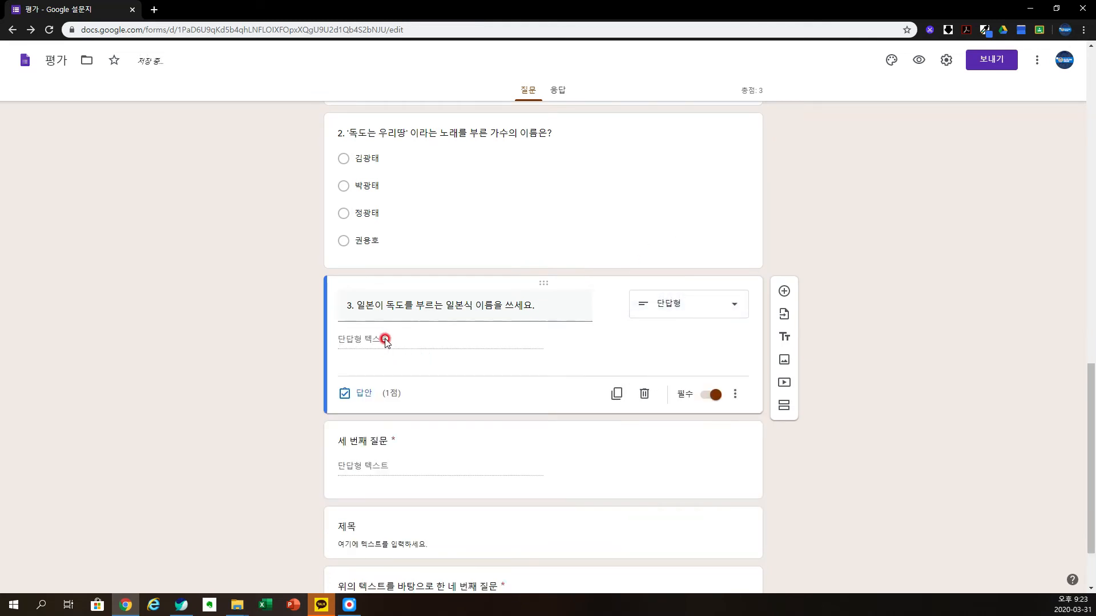
# Step: Enter 다케시마 and 다께시마 as correct answers in the answer key of question 3 and have all other answers marked incorrect
pyautogui.click(363, 393)
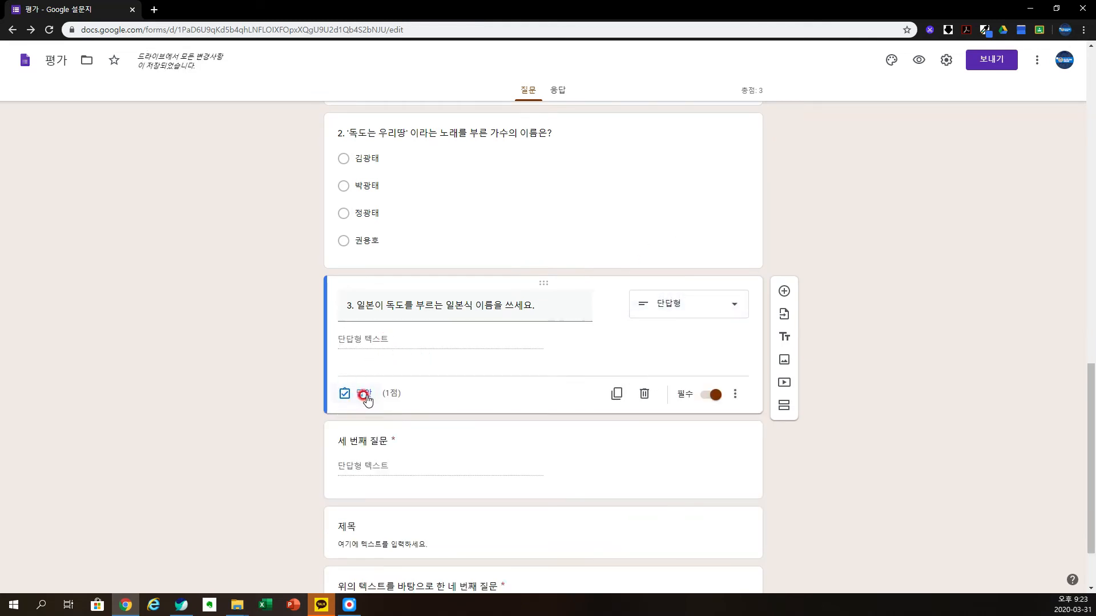
pyautogui.click(363, 365)
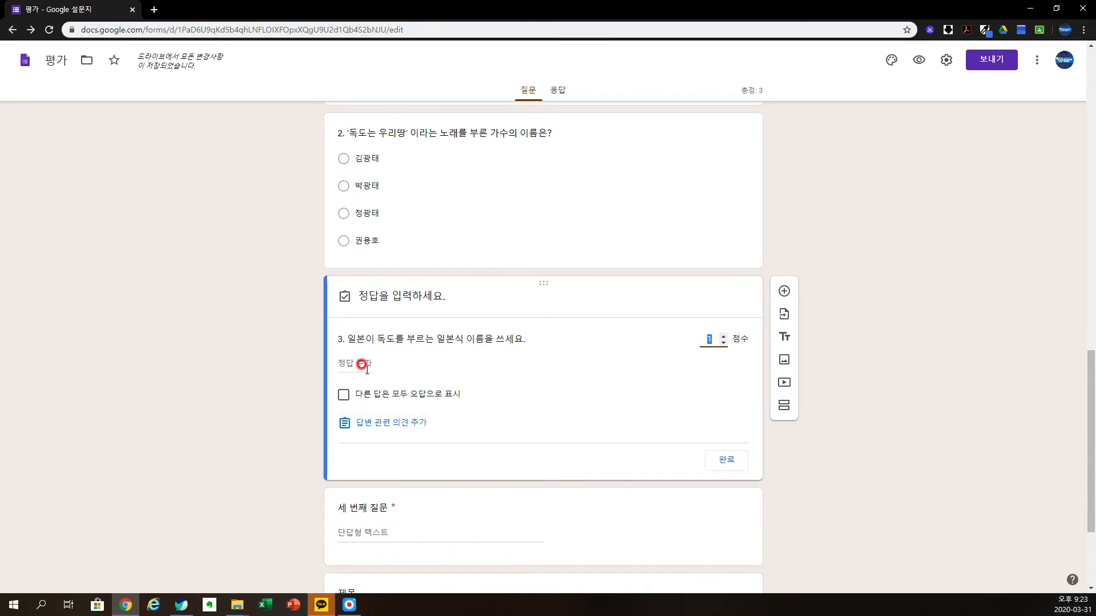
pyautogui.click(364, 367)
pyautogui.write('대')
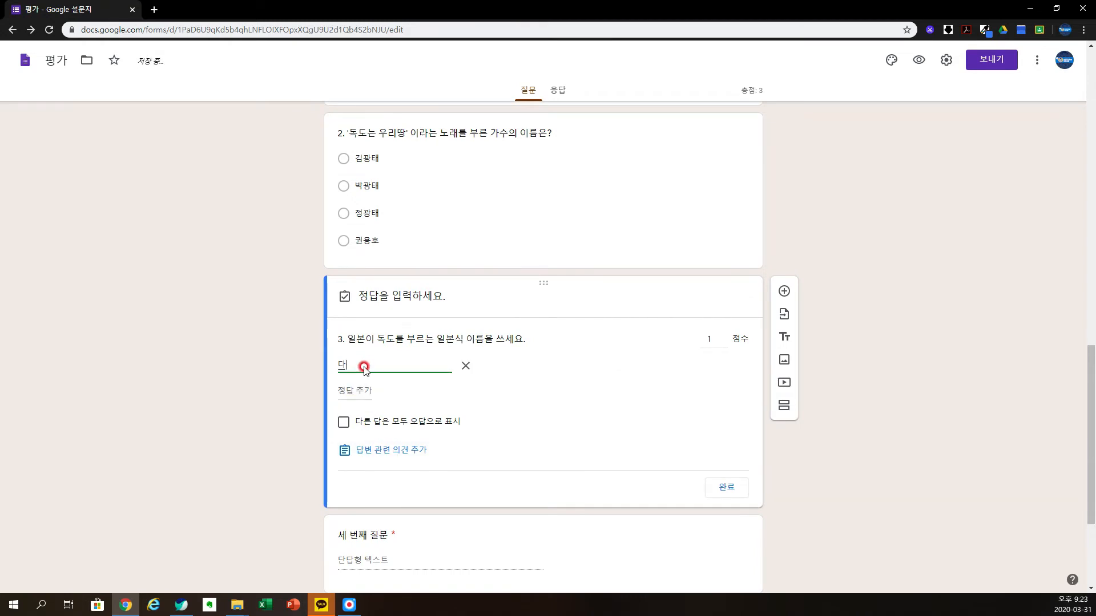
pyautogui.write('ㅋ')
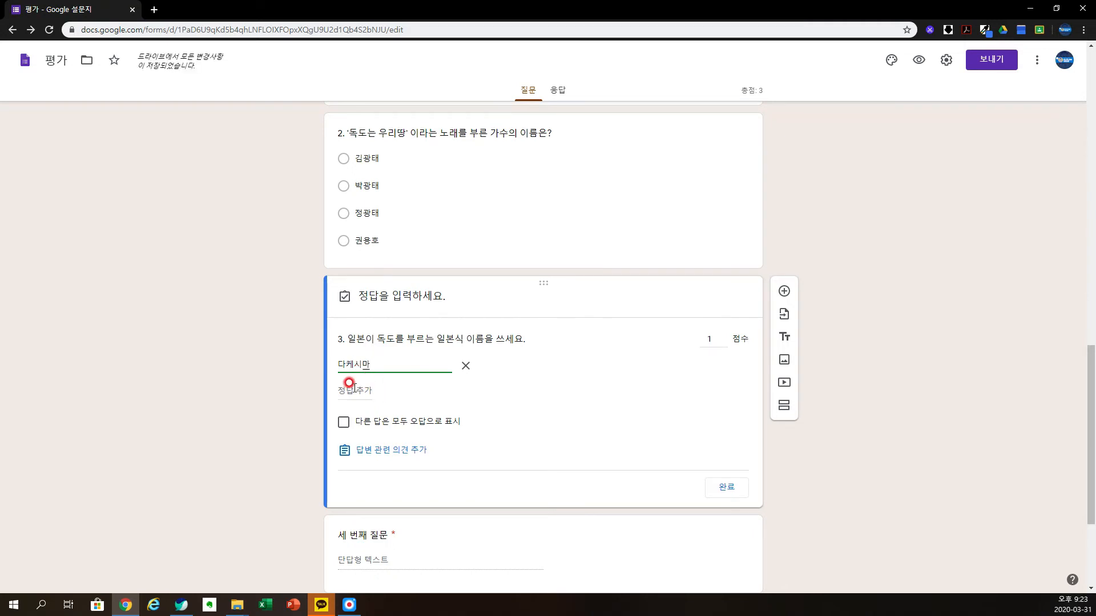
pyautogui.click(353, 389)
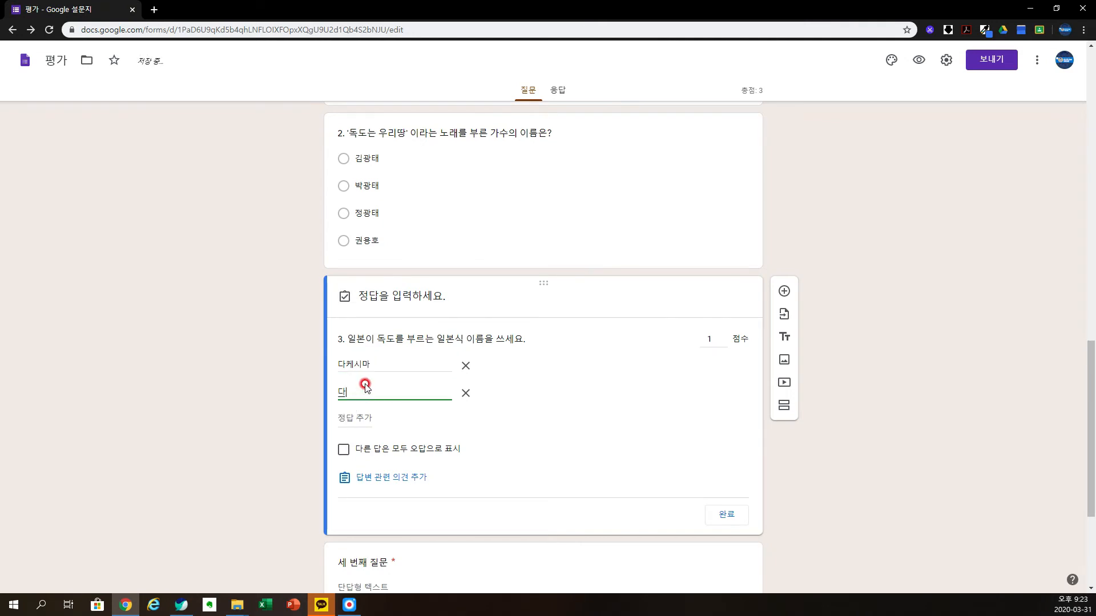
pyautogui.write('다께시마')
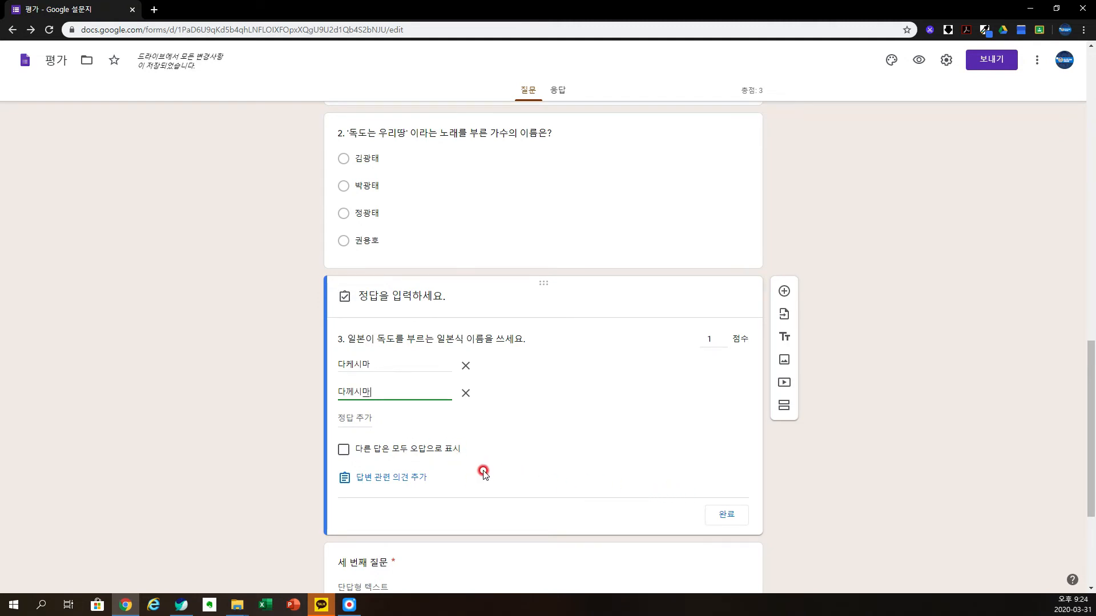
pyautogui.click(343, 450)
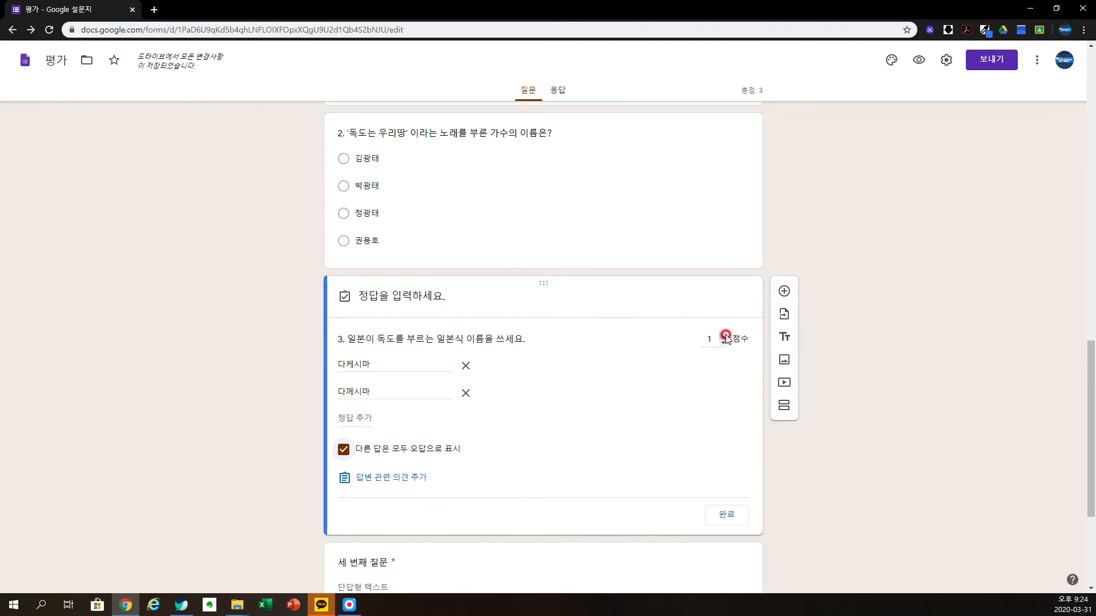
pyautogui.click(724, 524)
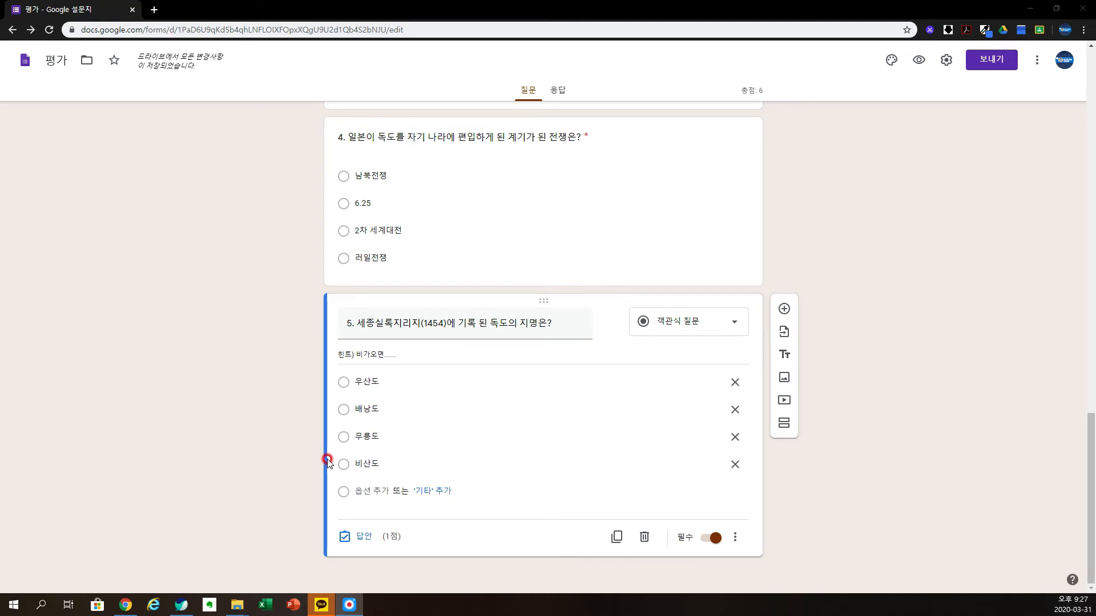
# Step: Review questions 3 to 5, including their hint texts and the 설명 option of question 3
pyautogui.scroll(4, 420, 429)
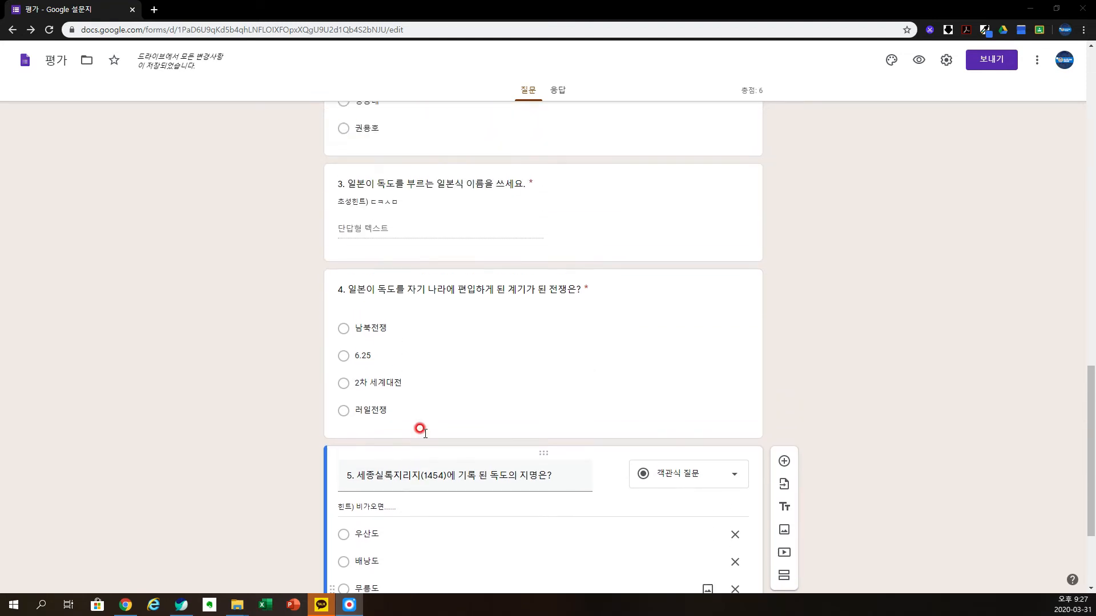
pyautogui.scroll(-4, 420, 429)
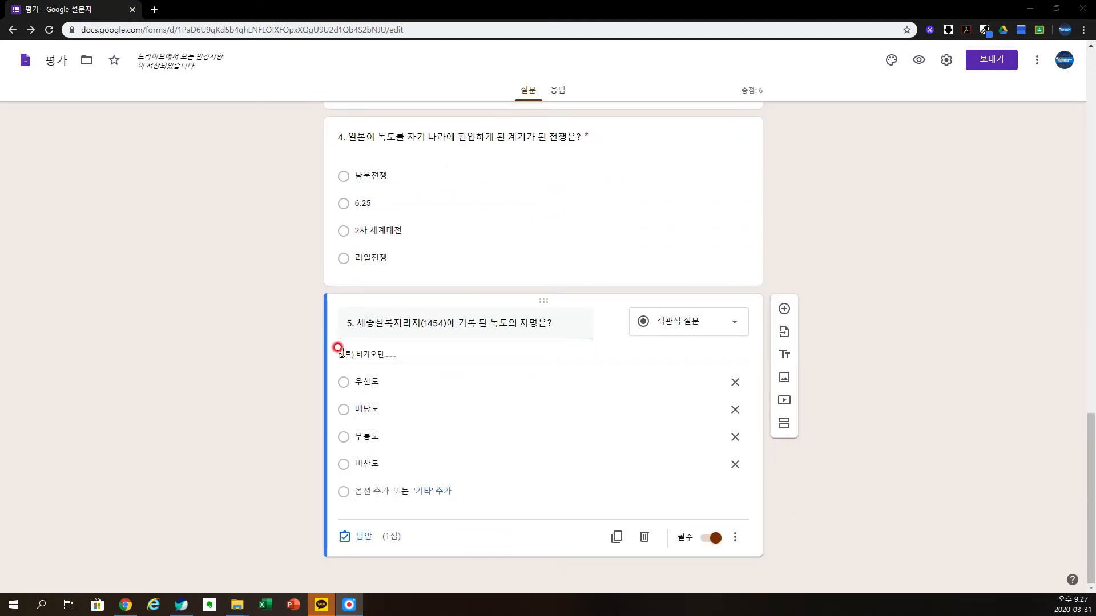
pyautogui.scroll(3, 395, 358)
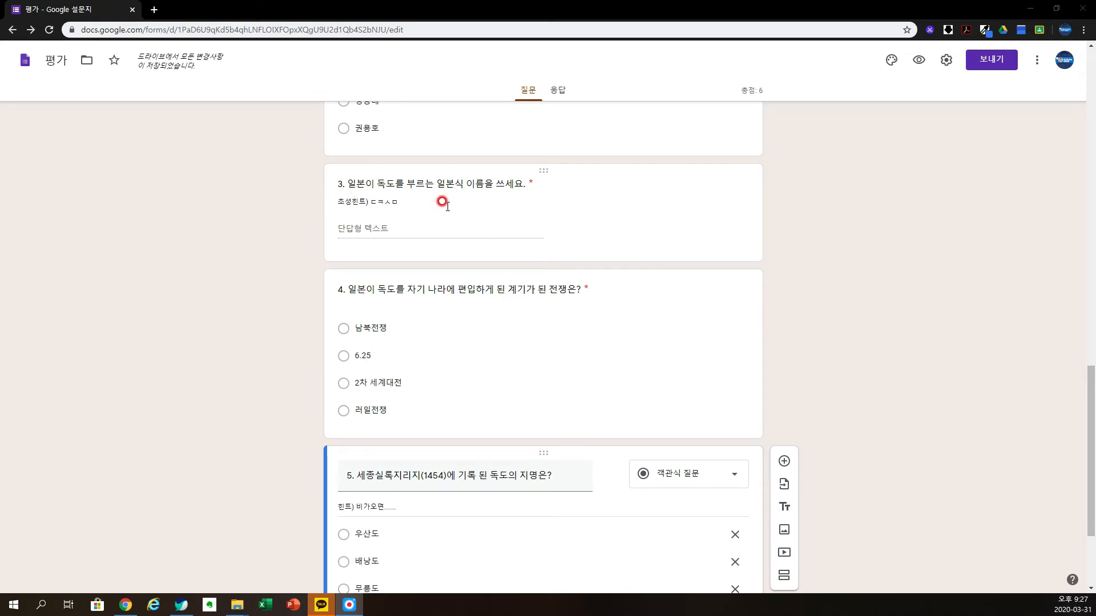
pyautogui.click(673, 217)
pyautogui.click(735, 315)
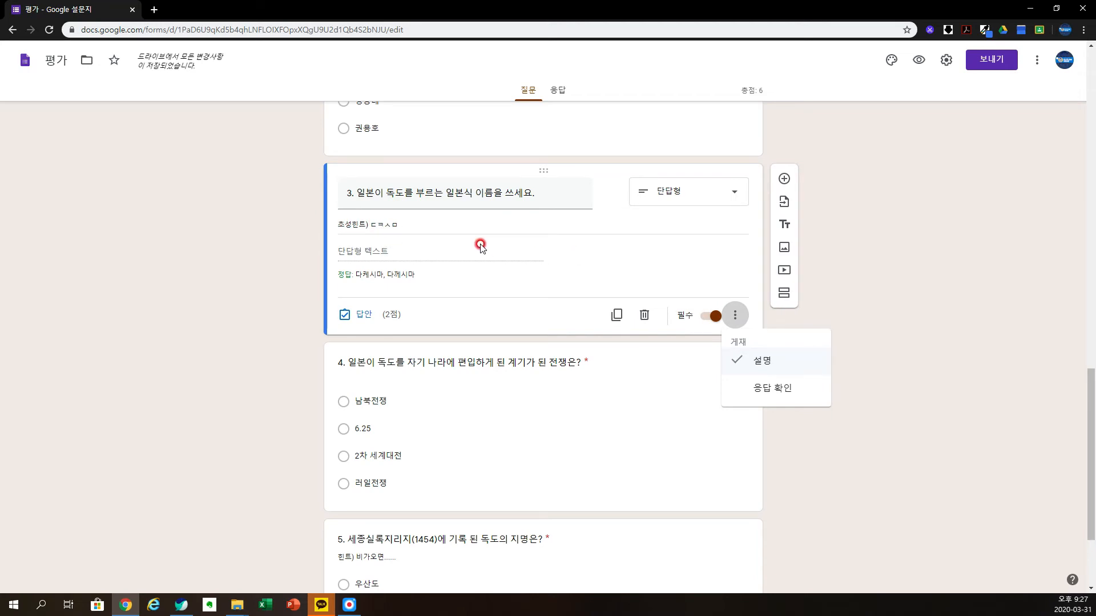
pyautogui.click(613, 427)
pyautogui.scroll(-1, 612, 423)
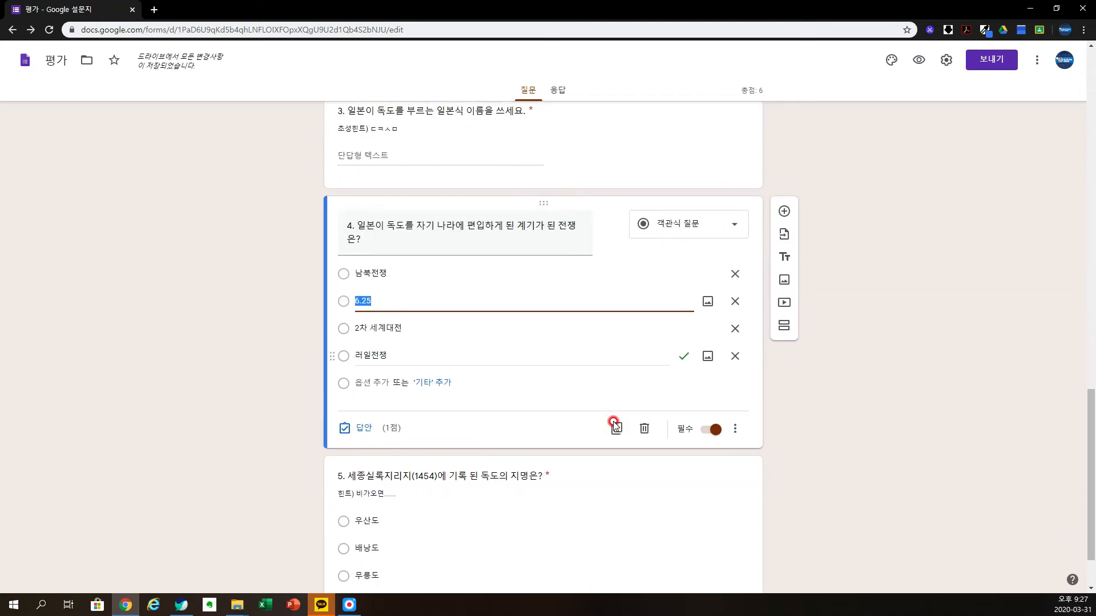
# Step: Review the whole quiz from question 5 back up to the student detail questions and the form header
pyautogui.scroll(-1, 691, 442)
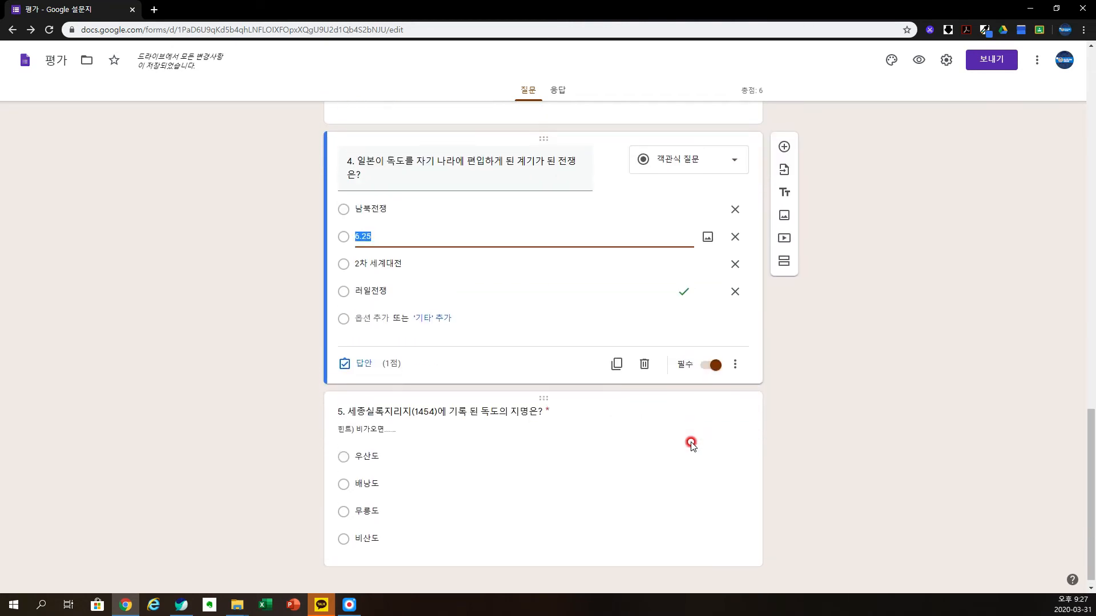
pyautogui.scroll(1, 677, 514)
pyautogui.click(678, 514)
pyautogui.scroll(-1, 715, 528)
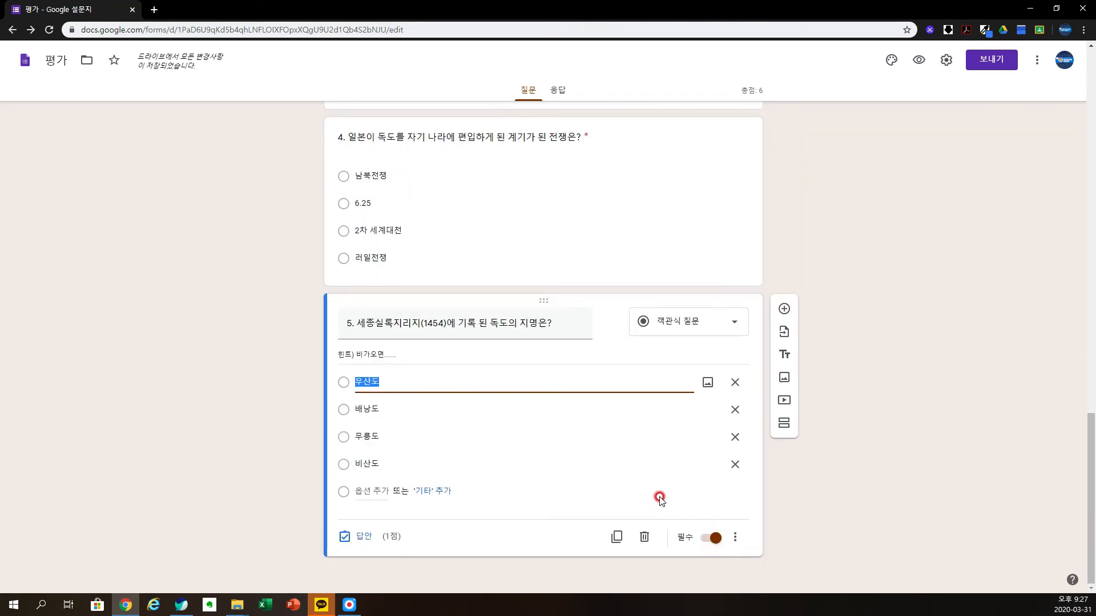
pyautogui.scroll(2, 656, 497)
pyautogui.scroll(-2, 656, 496)
pyautogui.scroll(5, 557, 477)
pyautogui.scroll(5, 557, 477)
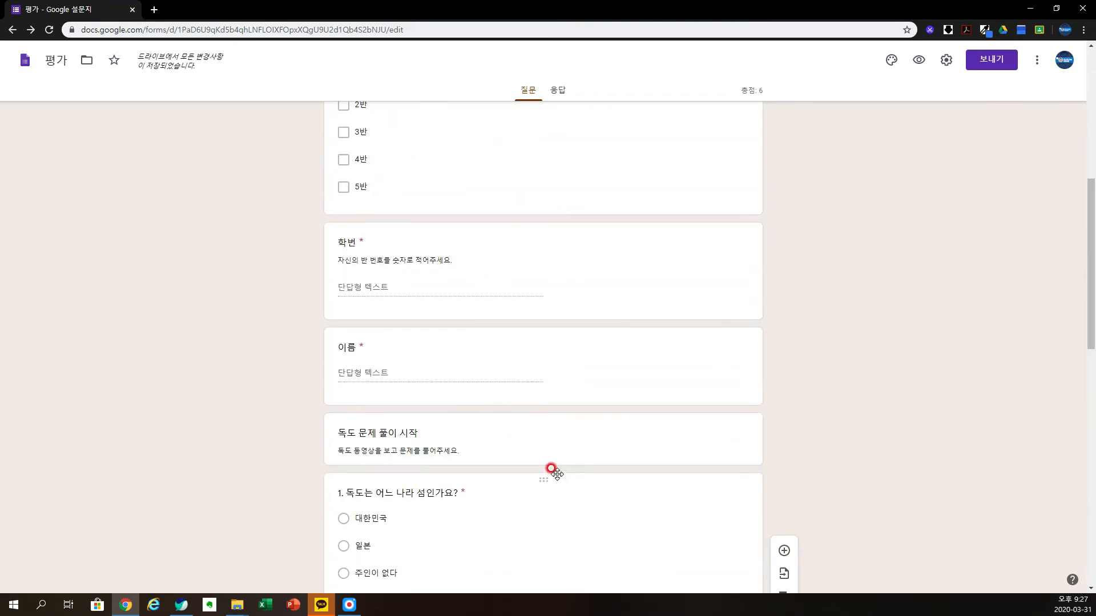
pyautogui.scroll(2, 558, 475)
pyautogui.scroll(-2, 559, 475)
pyautogui.scroll(-5, 541, 377)
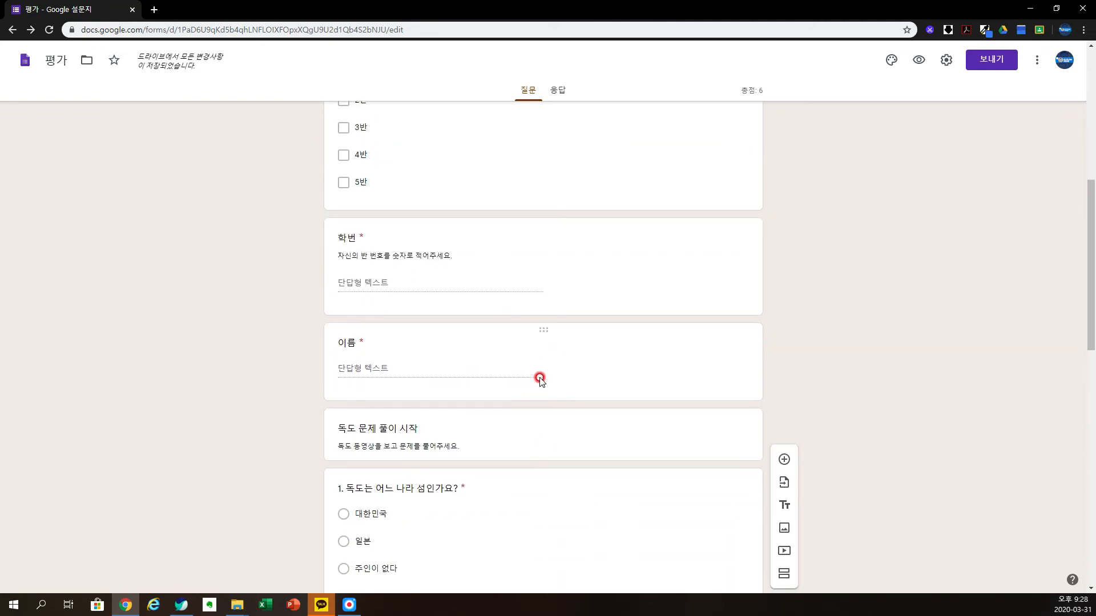
pyautogui.scroll(-6, 591, 320)
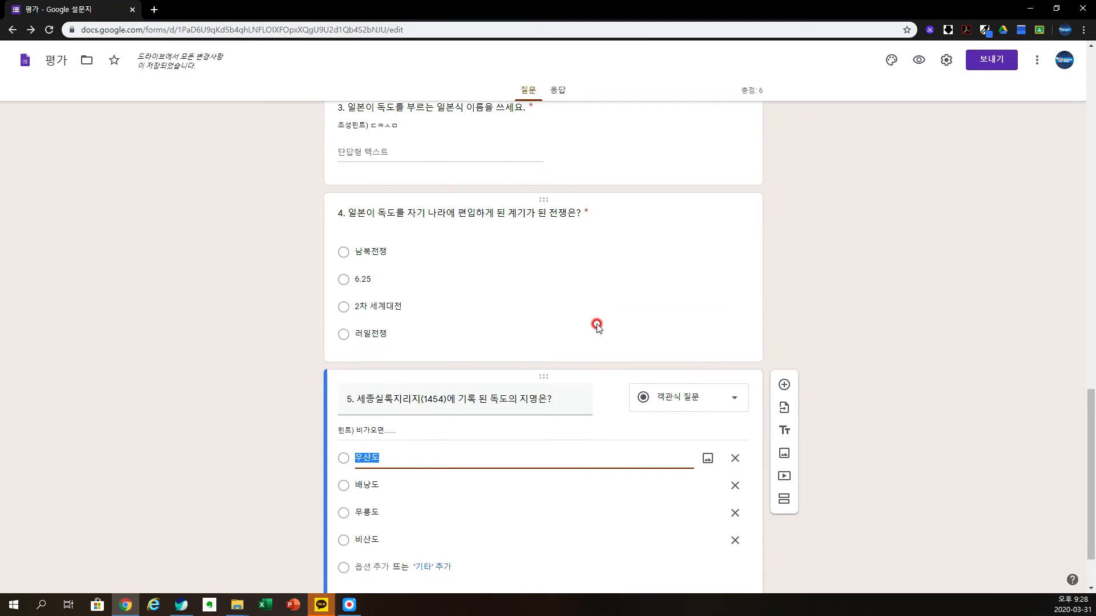
pyautogui.scroll(-2, 591, 319)
pyautogui.scroll(15, 590, 321)
pyautogui.scroll(1, 589, 321)
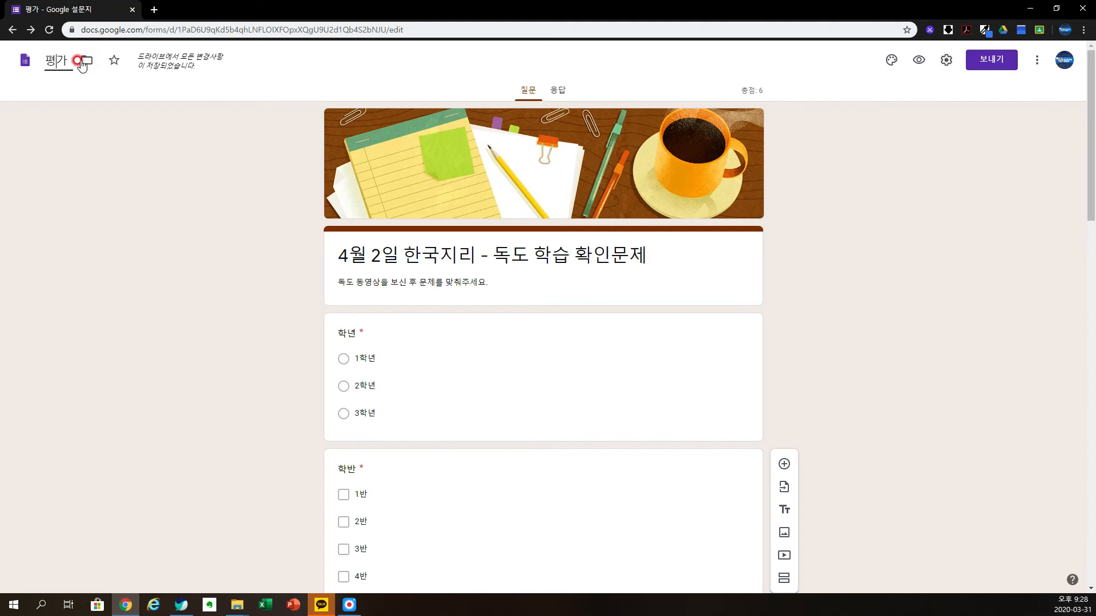
# Step: Rename the form file as 4월2일 한국지리-독도 확인학습
pyautogui.click(61, 60)
pyautogui.write('4월2일')
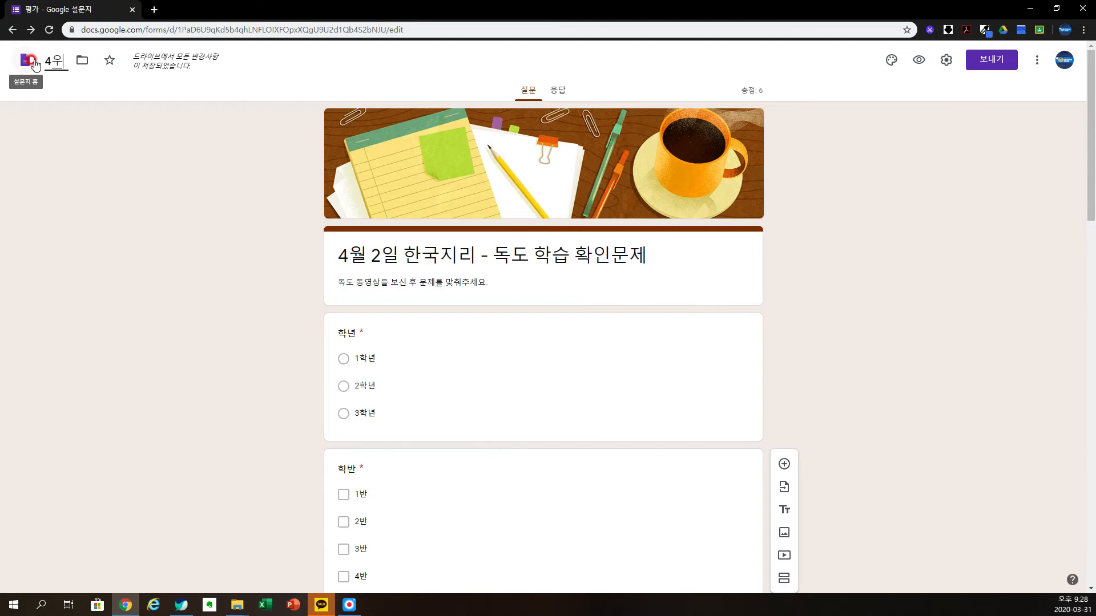
pyautogui.write(' 한국')
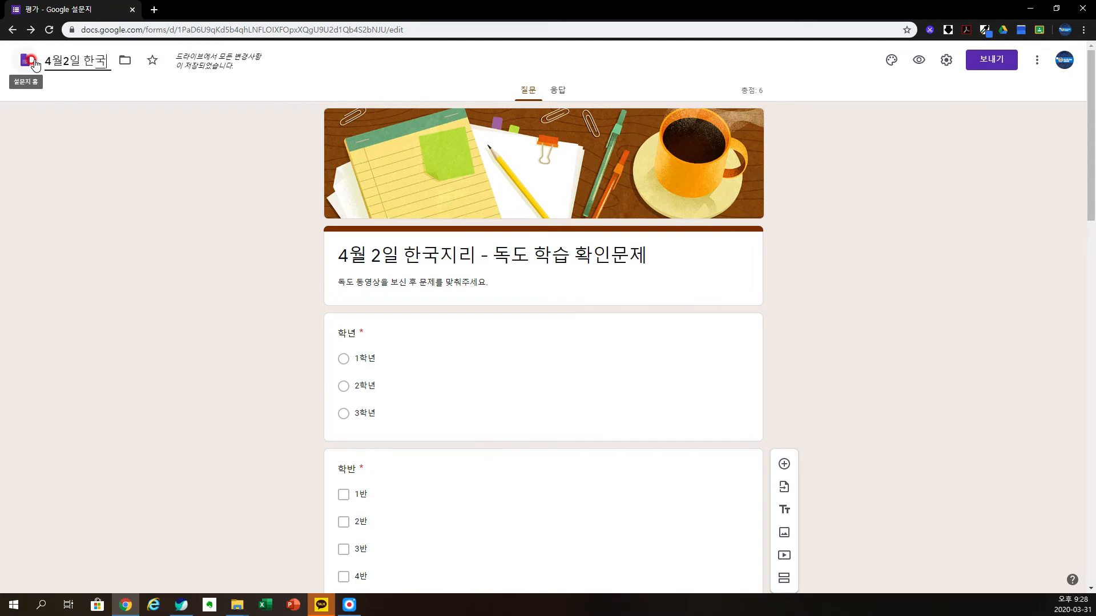
pyautogui.write('지리-독도')
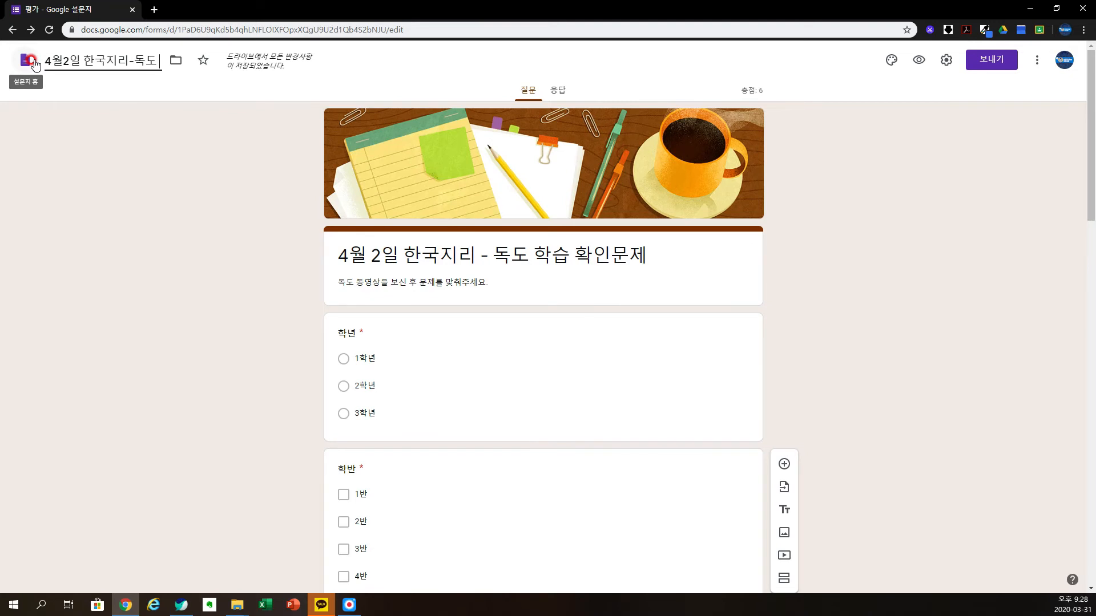
pyautogui.write(' 확인학습')
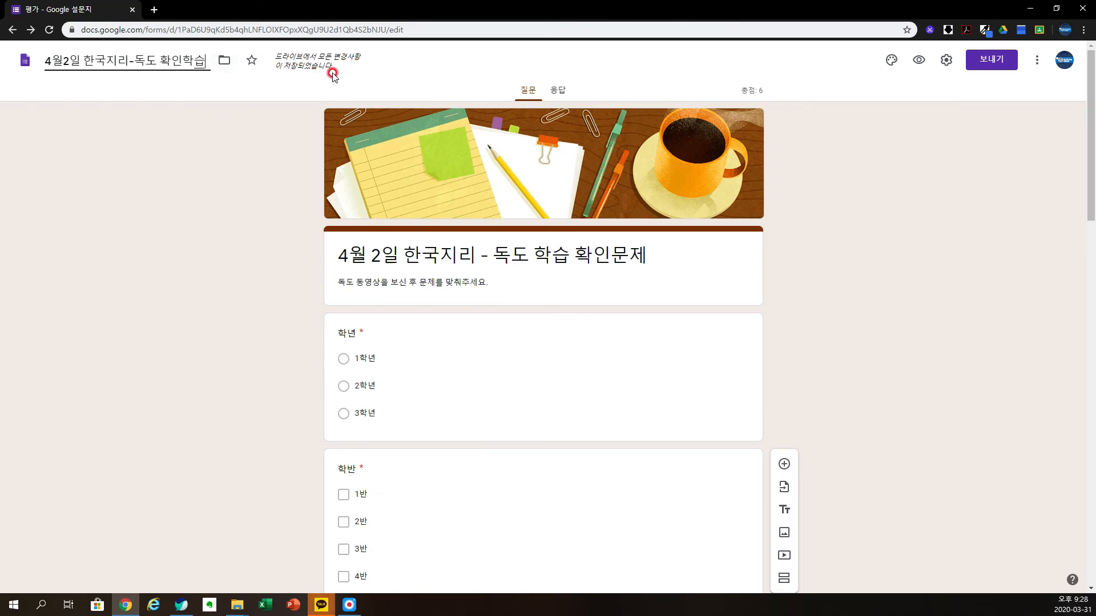
# Step: Start moving the form to another Drive folder and open 학교자료 in 내 드라이브 as the destination
pyautogui.click(226, 63)
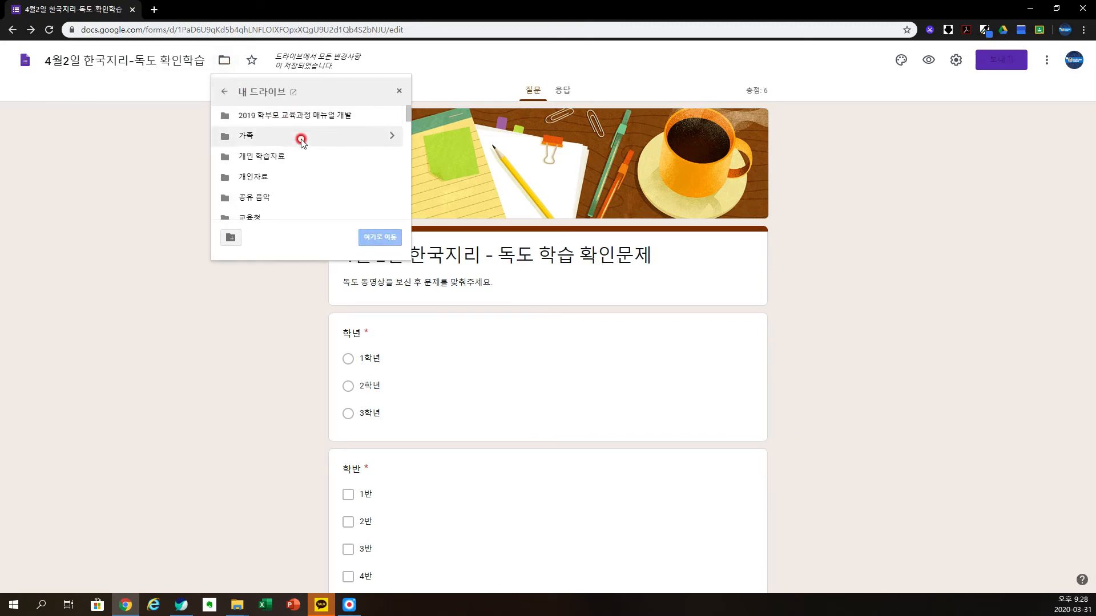
pyautogui.scroll(-10, 312, 176)
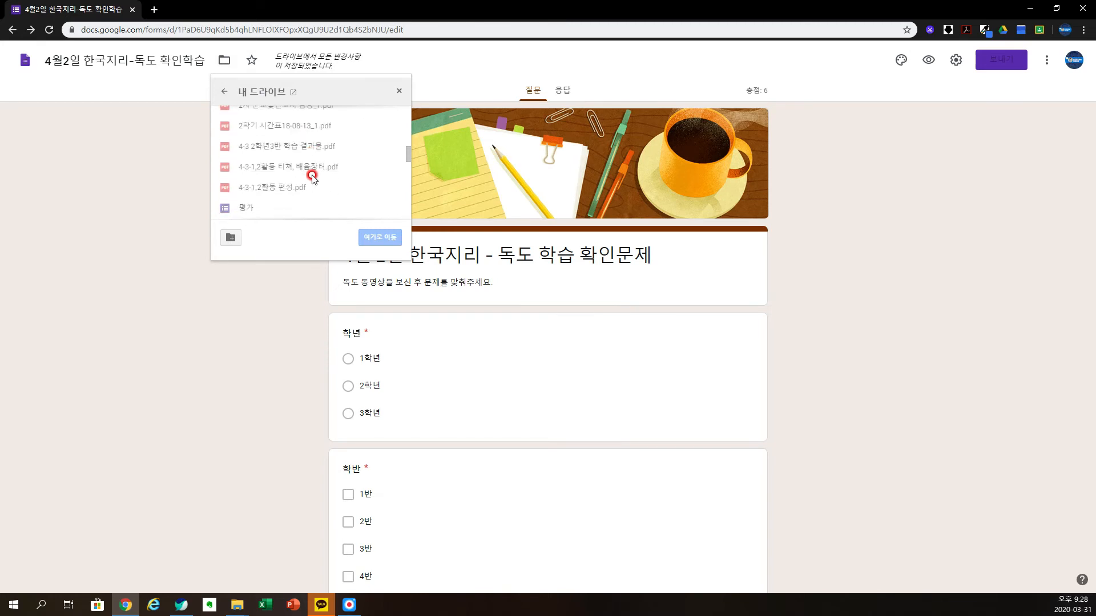
pyautogui.scroll(10, 311, 176)
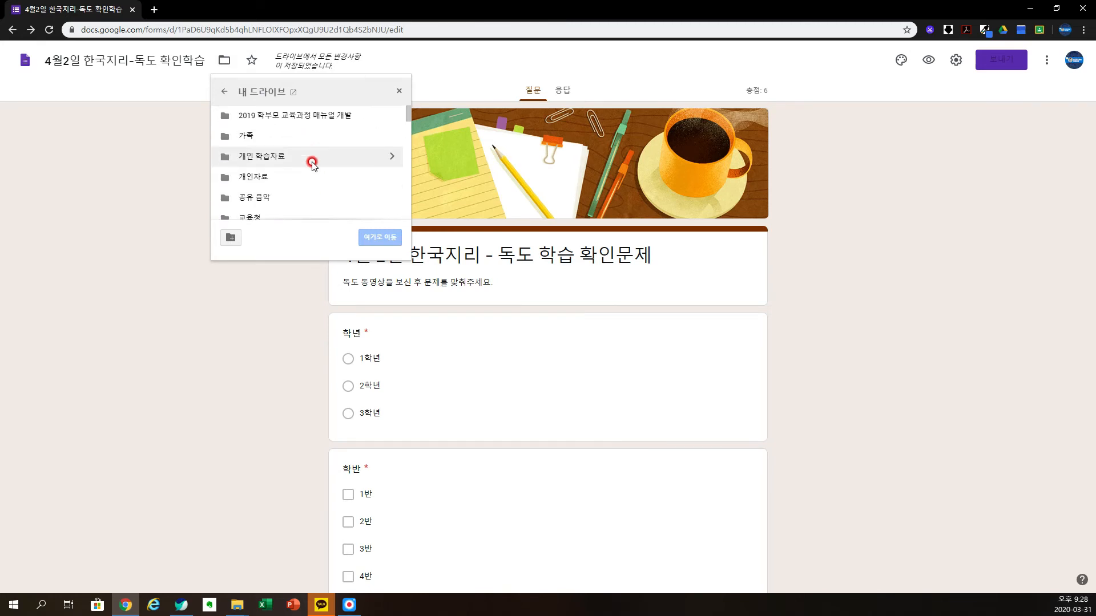
pyautogui.scroll(-5, 311, 165)
pyautogui.scroll(-2, 279, 191)
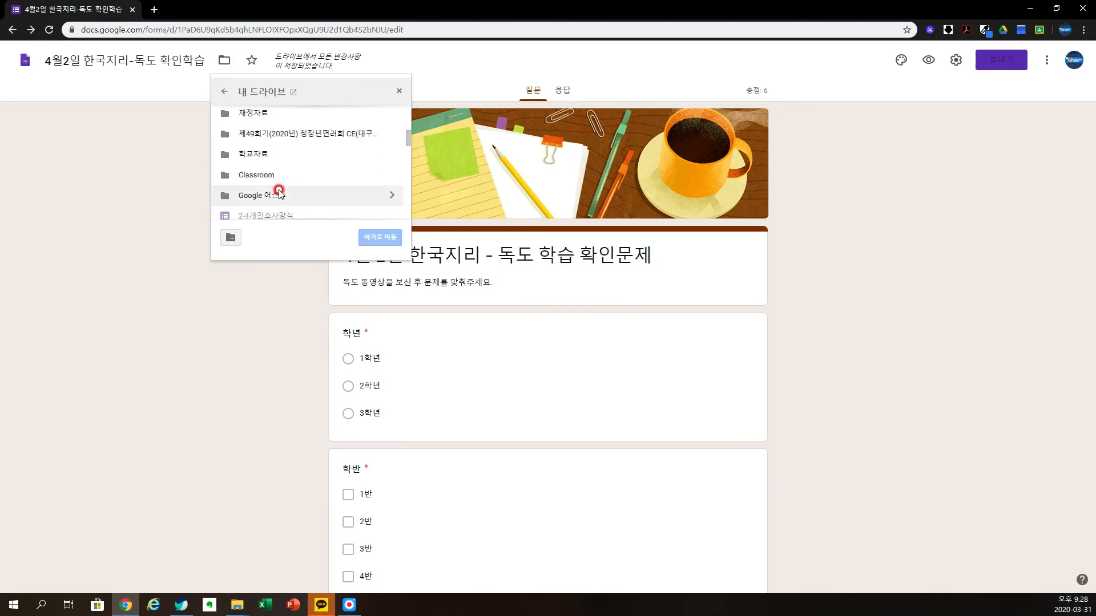
pyautogui.scroll(2, 292, 162)
pyautogui.scroll(4, 294, 162)
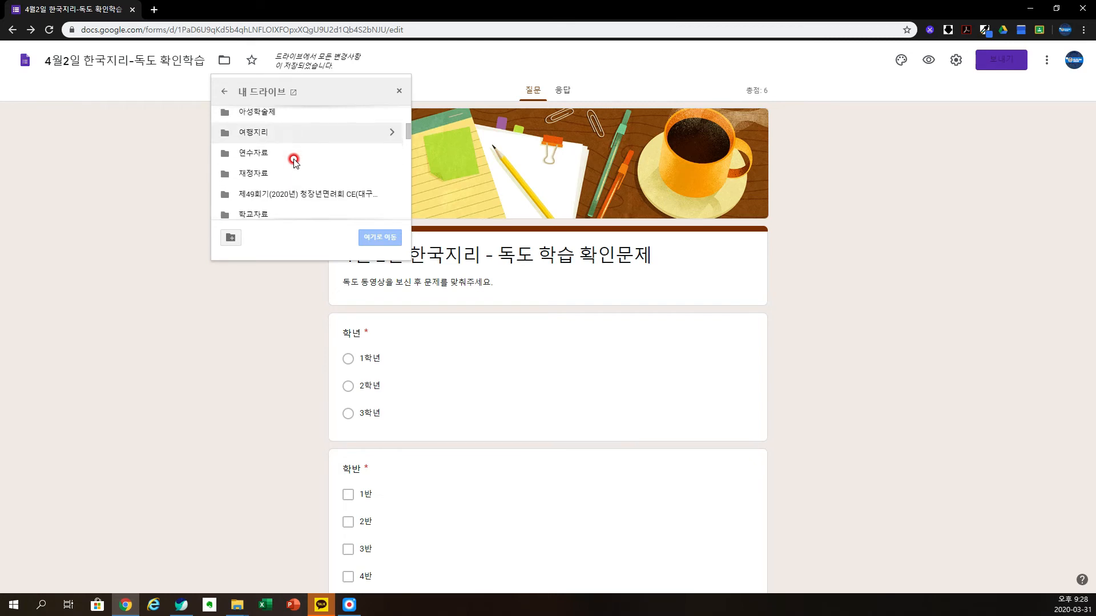
pyautogui.scroll(-5, 294, 162)
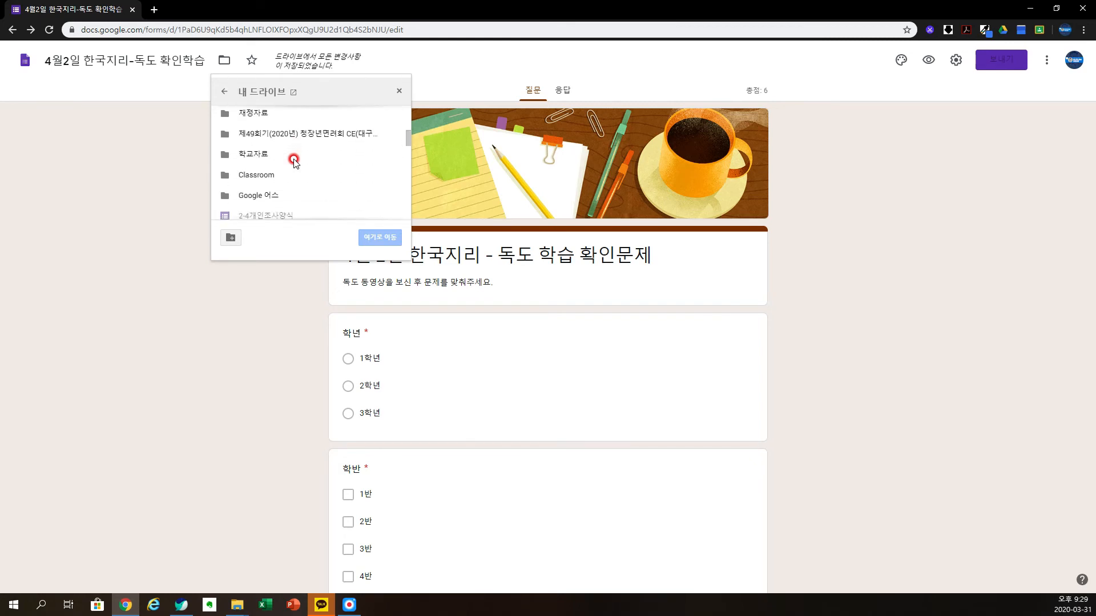
pyautogui.click(272, 155)
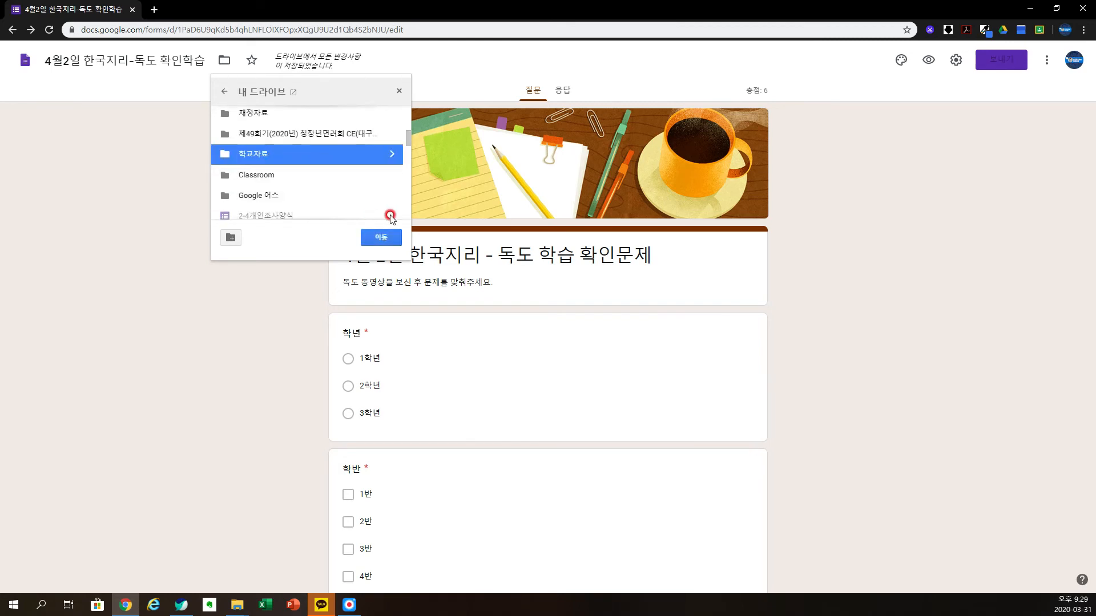
pyautogui.click(392, 154)
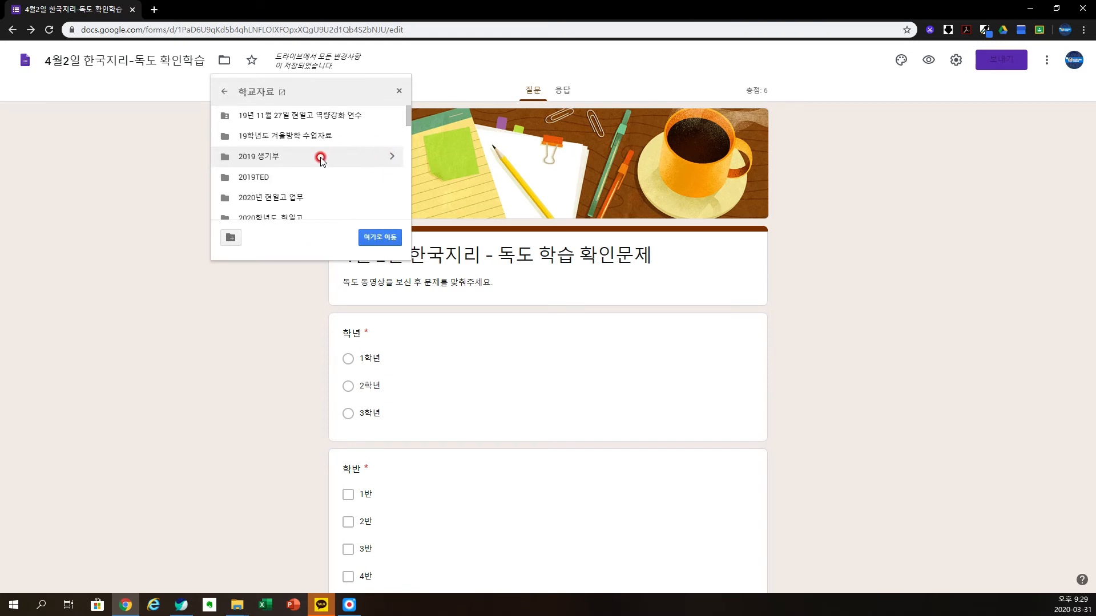
# Step: Move the form into the 2020학년도_현일고 subfolder of 학교자료 and dismiss the move notification
pyautogui.scroll(-3, 296, 173)
pyautogui.scroll(-2, 299, 171)
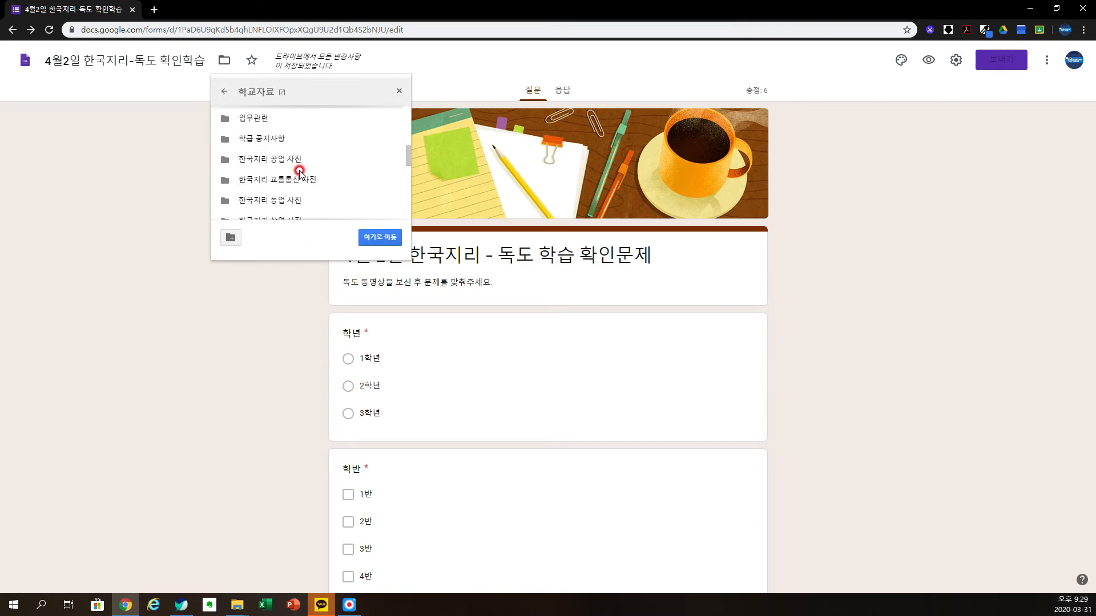
pyautogui.scroll(2, 299, 171)
pyautogui.scroll(-4, 299, 171)
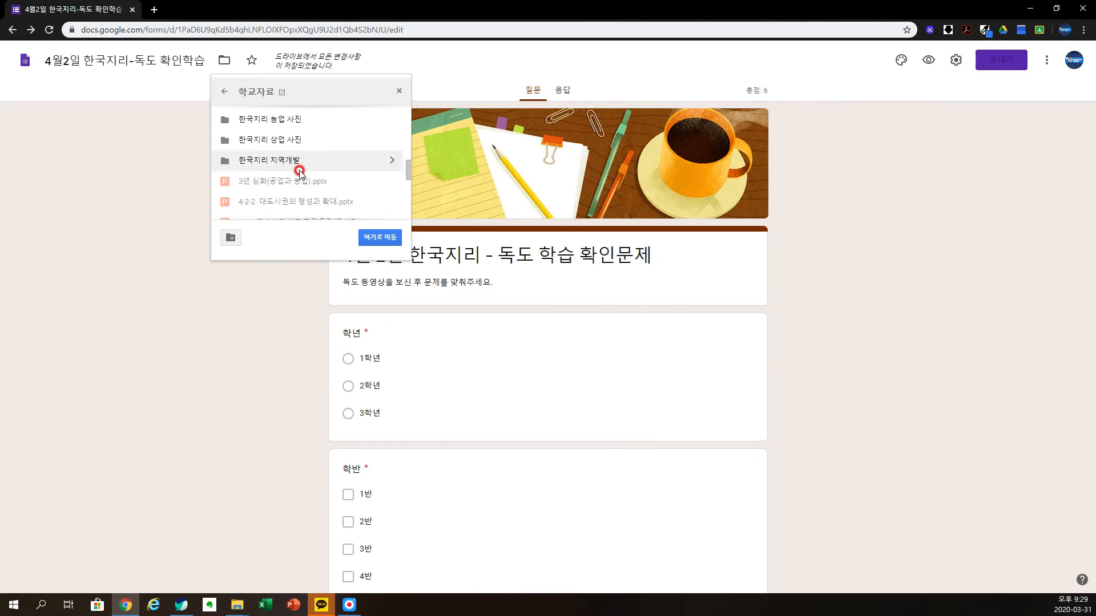
pyautogui.scroll(7, 299, 172)
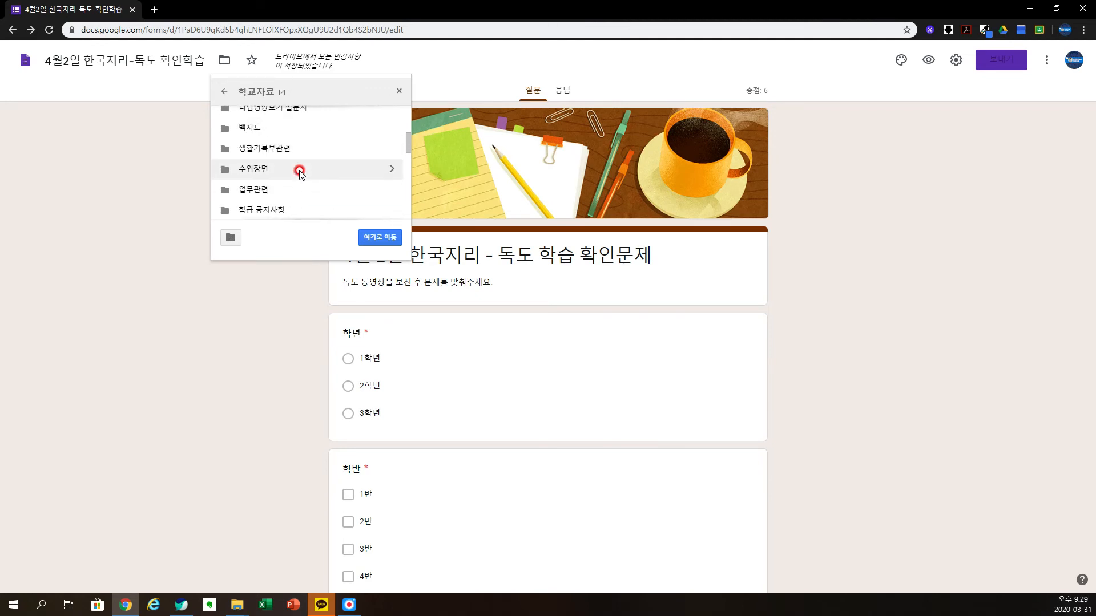
pyautogui.scroll(-3, 299, 171)
pyautogui.scroll(3, 299, 171)
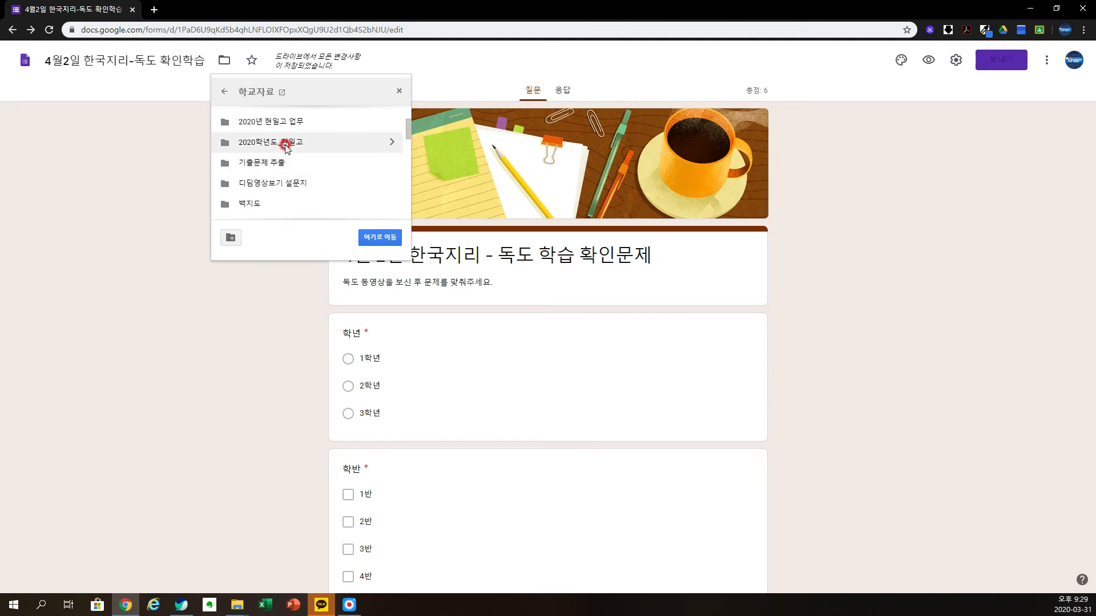
pyautogui.click(285, 143)
pyautogui.click(318, 145)
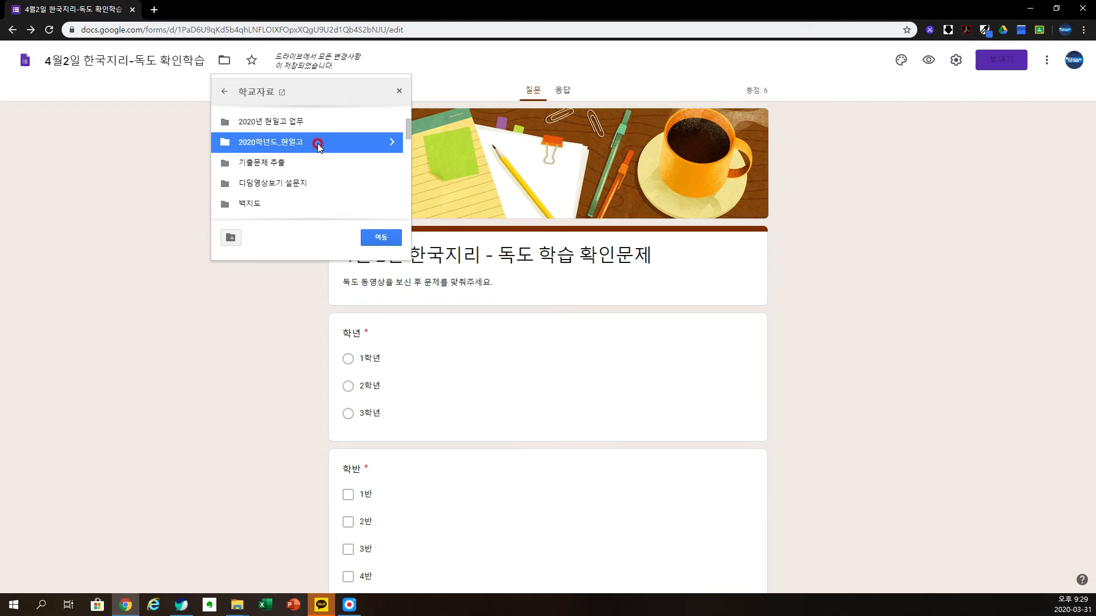
pyautogui.click(391, 142)
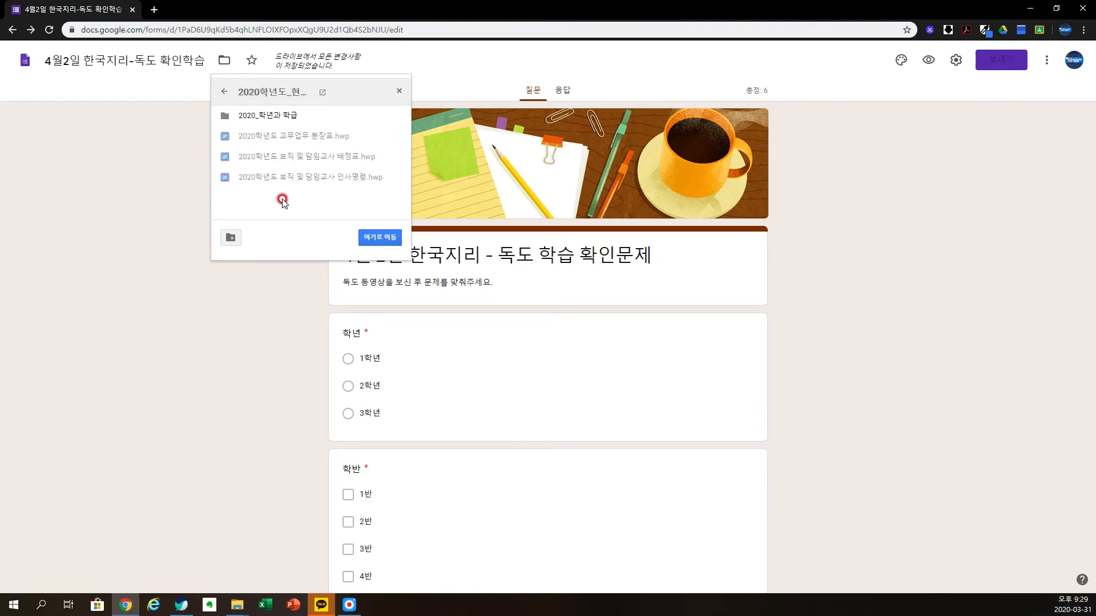
pyautogui.click(377, 237)
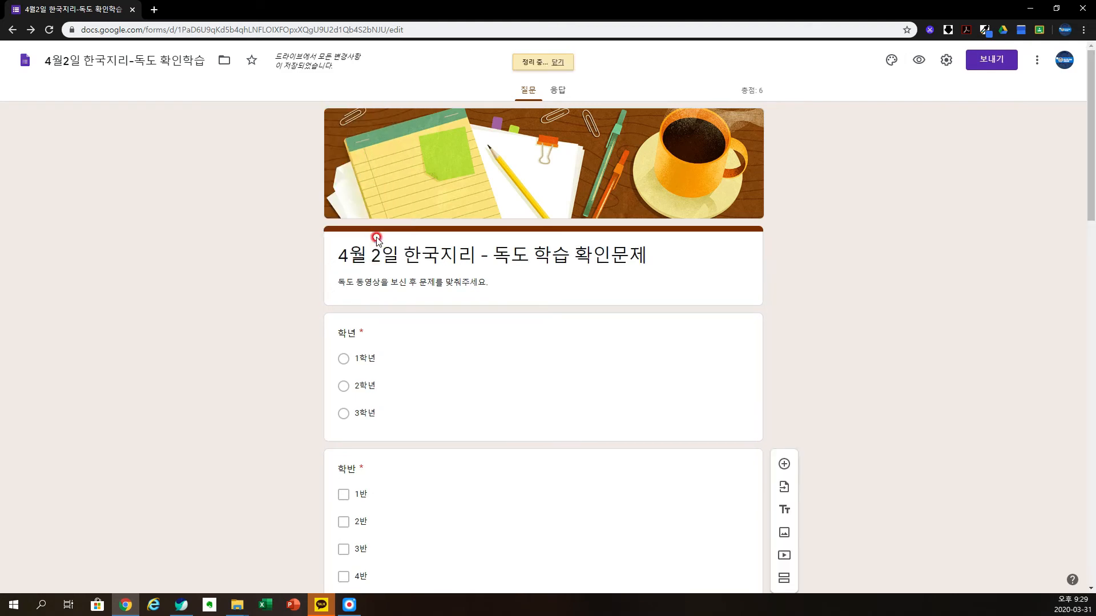
pyautogui.click(119, 58)
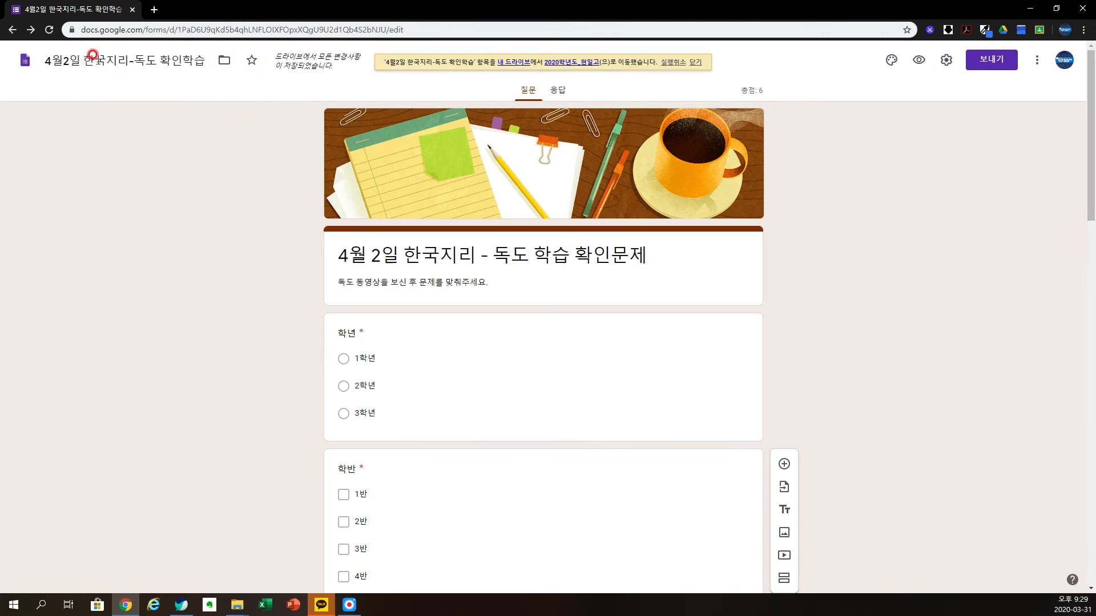
pyautogui.click(693, 63)
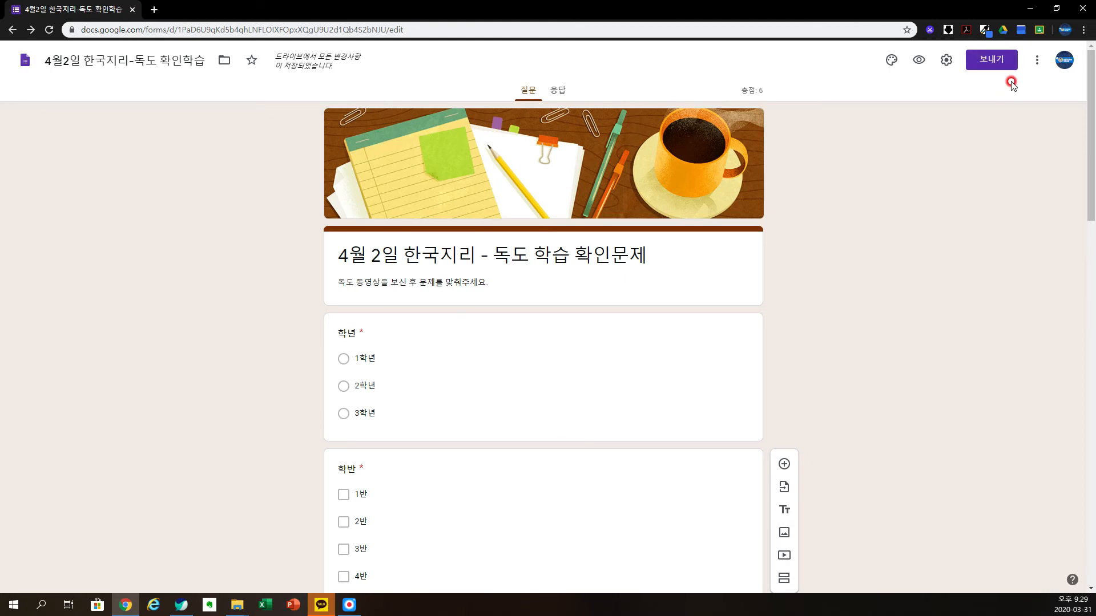
# Step: Copy the form's sharing link as a shortened URL and close the send dialog
pyautogui.click(993, 66)
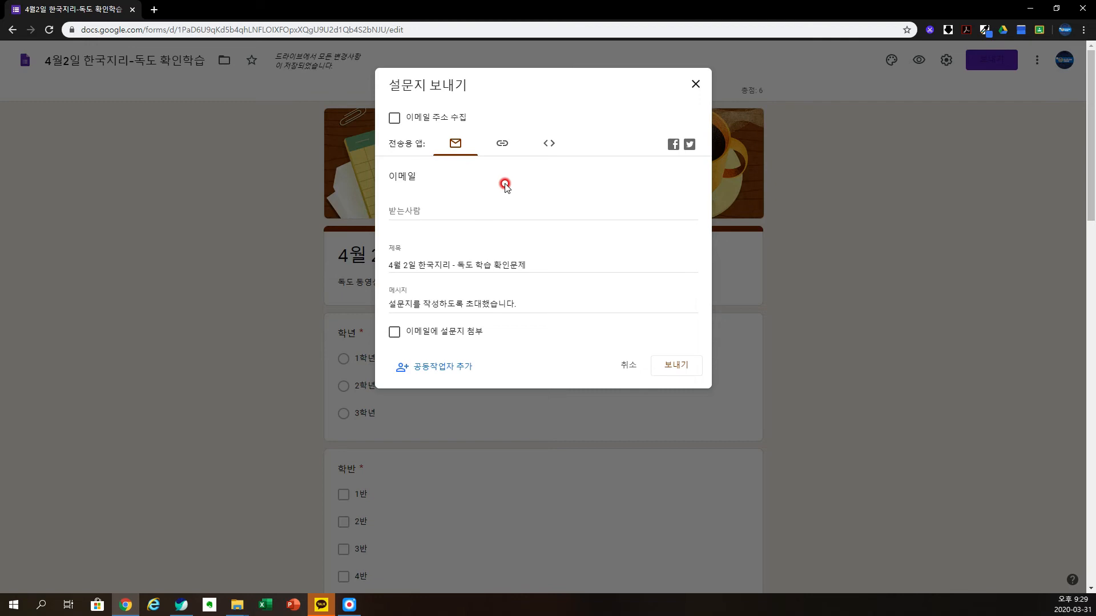
pyautogui.click(501, 148)
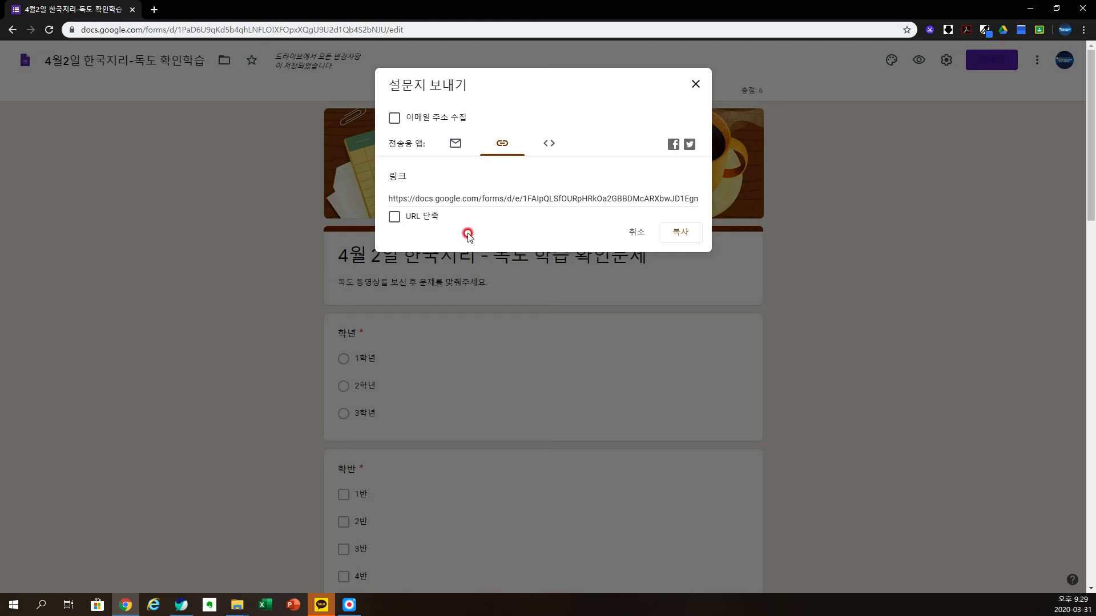
pyautogui.click(393, 217)
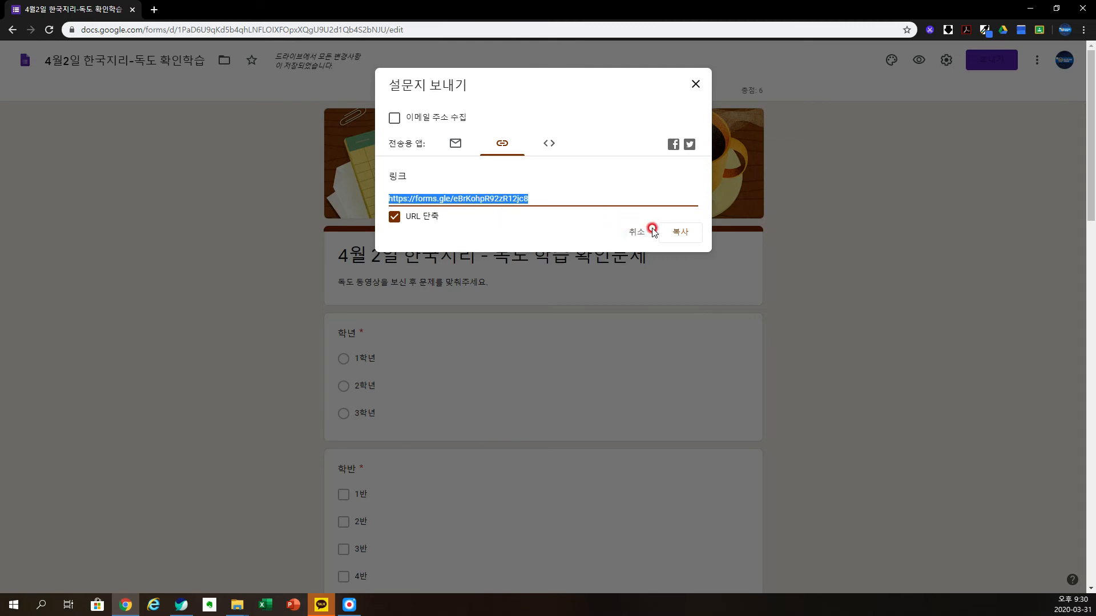
pyautogui.click(674, 242)
pyautogui.click(696, 86)
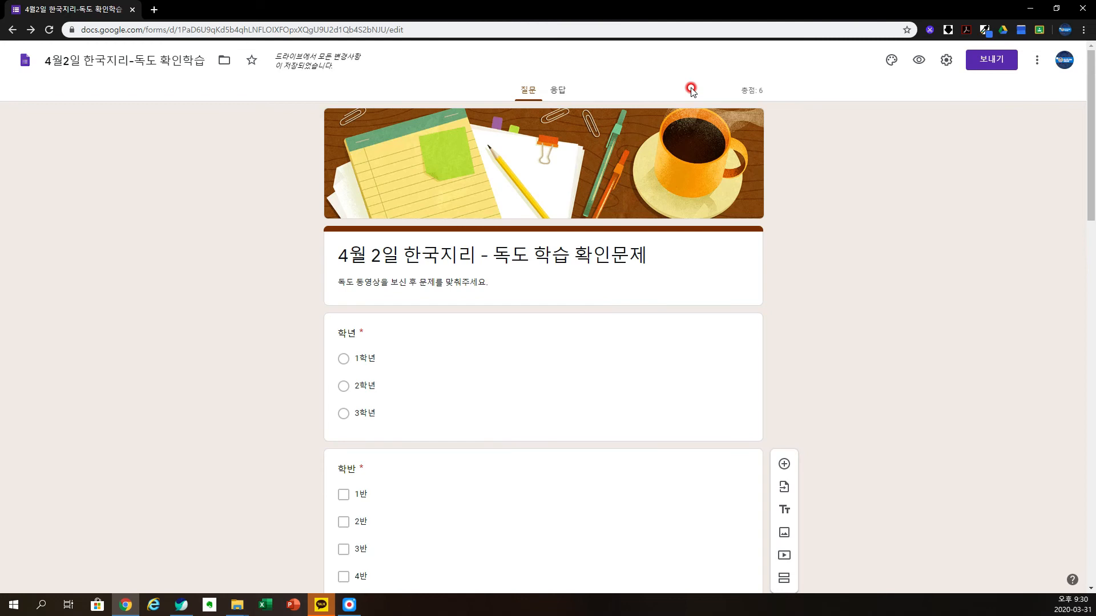
# Step: Upload the image 현일고 건물 전경.png from the computer as the form's new theme header
pyautogui.scroll(-5, 656, 398)
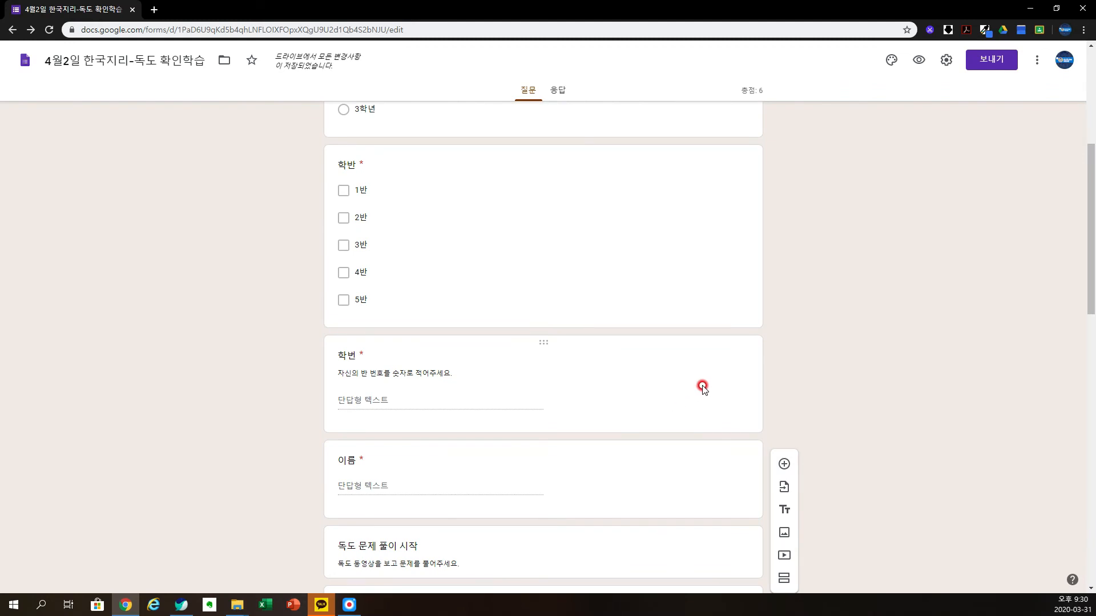
pyautogui.scroll(5, 702, 387)
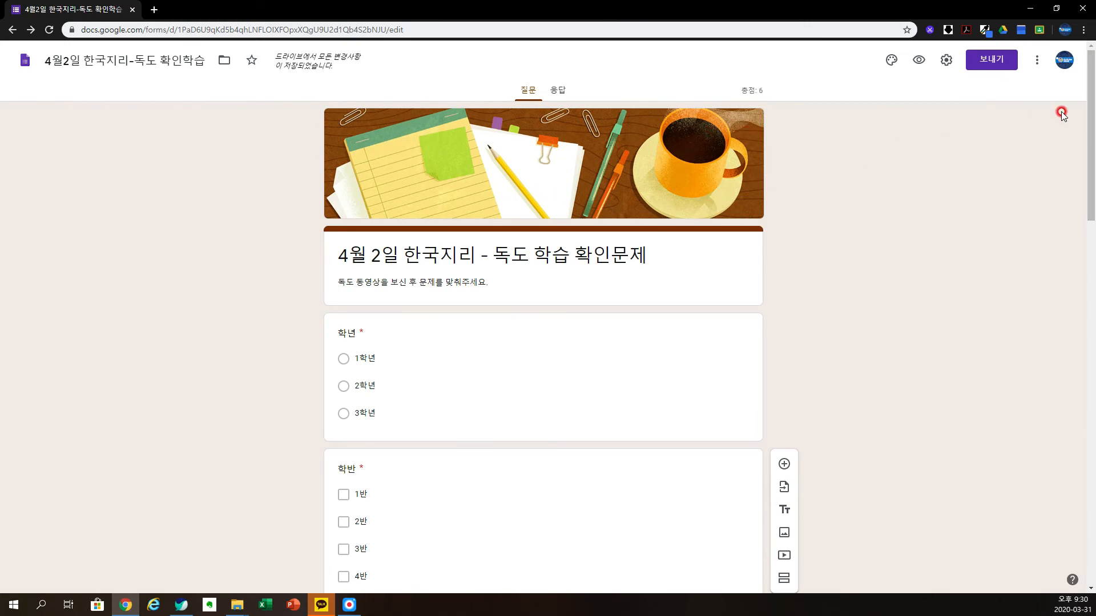
pyautogui.click(890, 64)
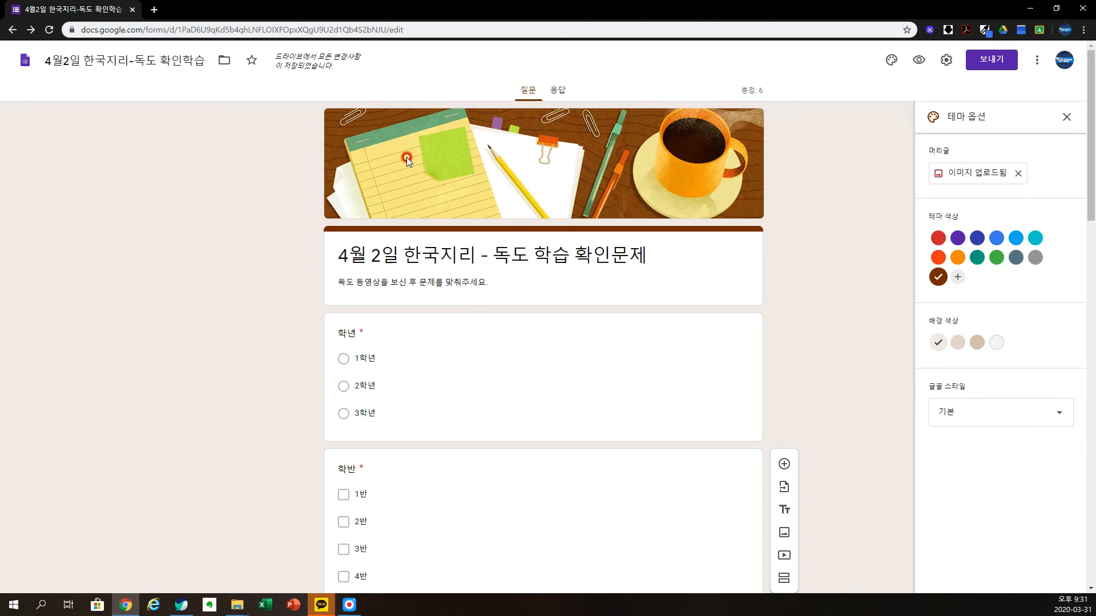
pyautogui.click(997, 180)
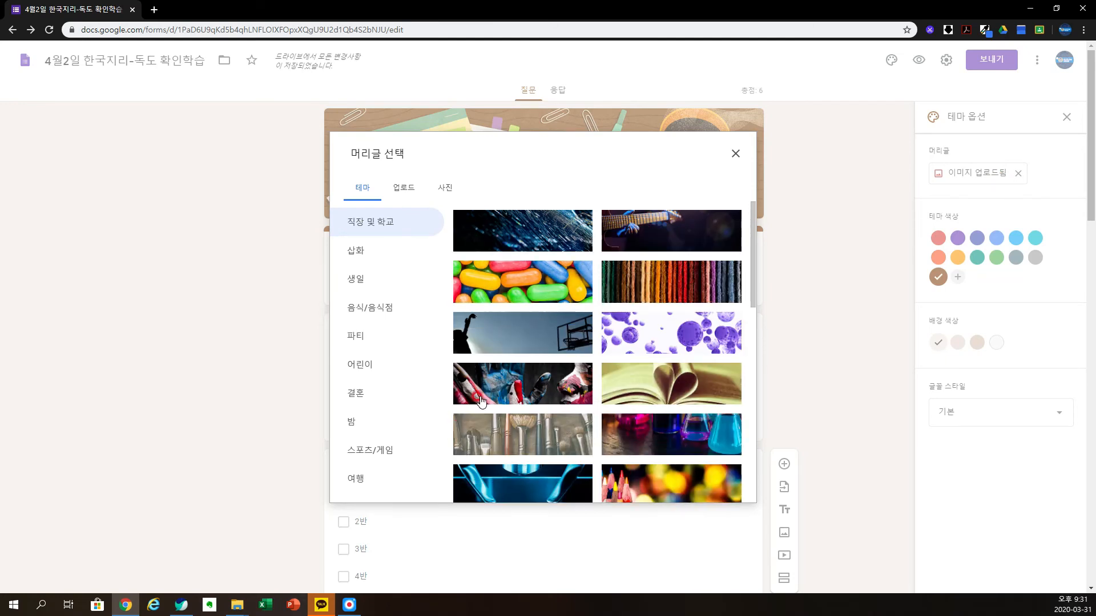
pyautogui.click(403, 190)
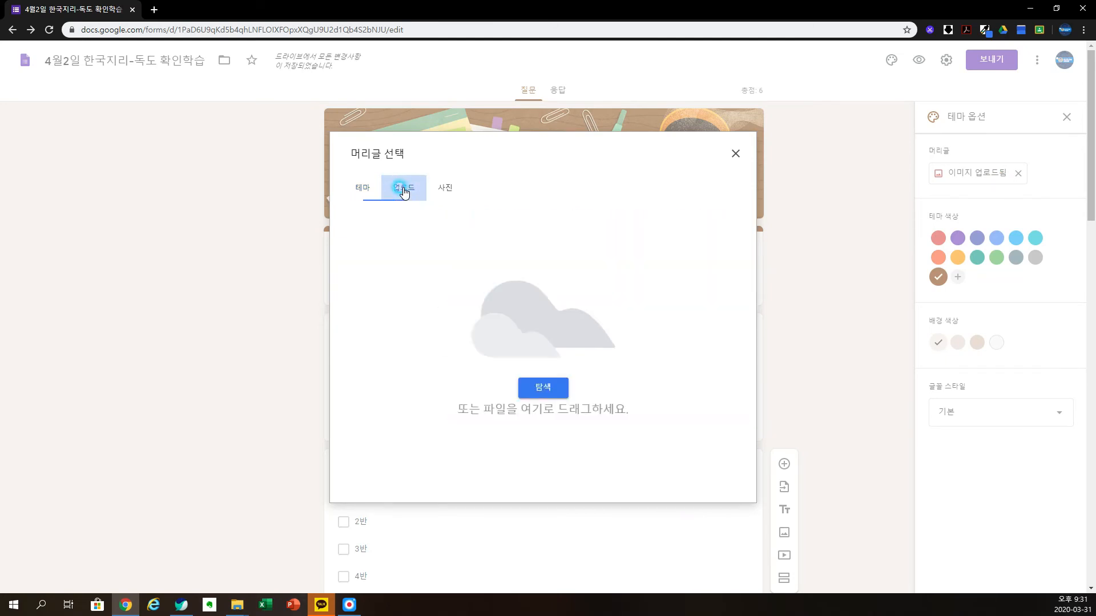
pyautogui.click(543, 390)
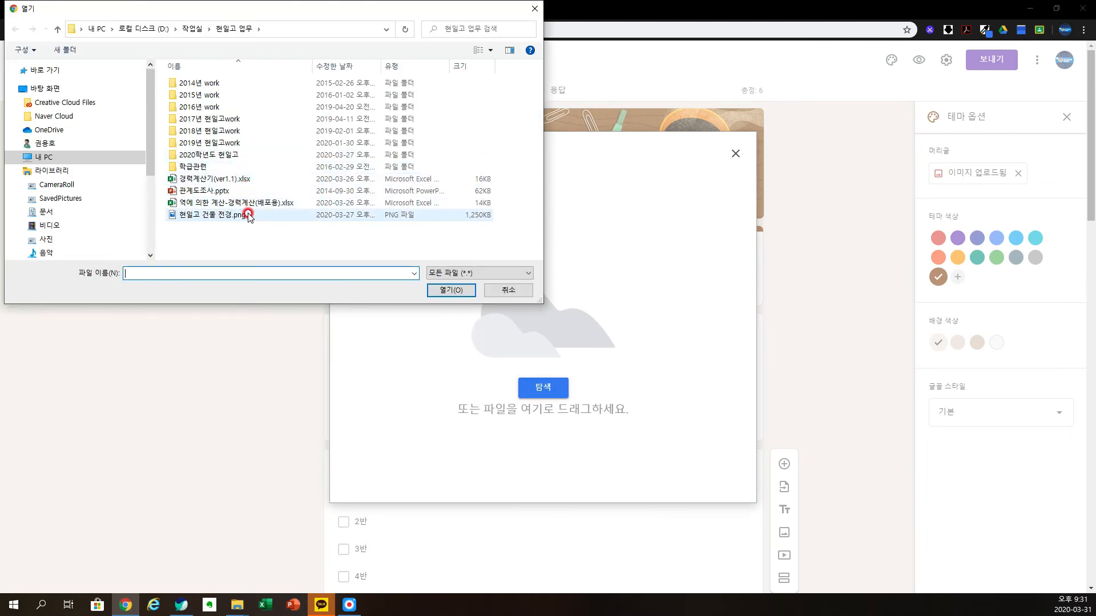
pyautogui.click(213, 217)
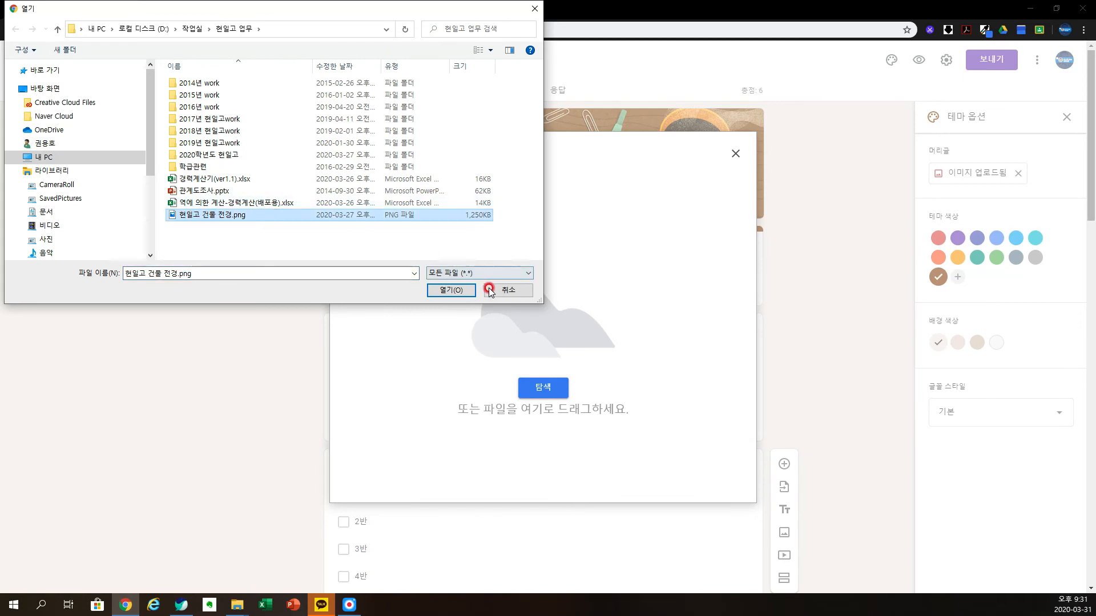
pyautogui.click(454, 292)
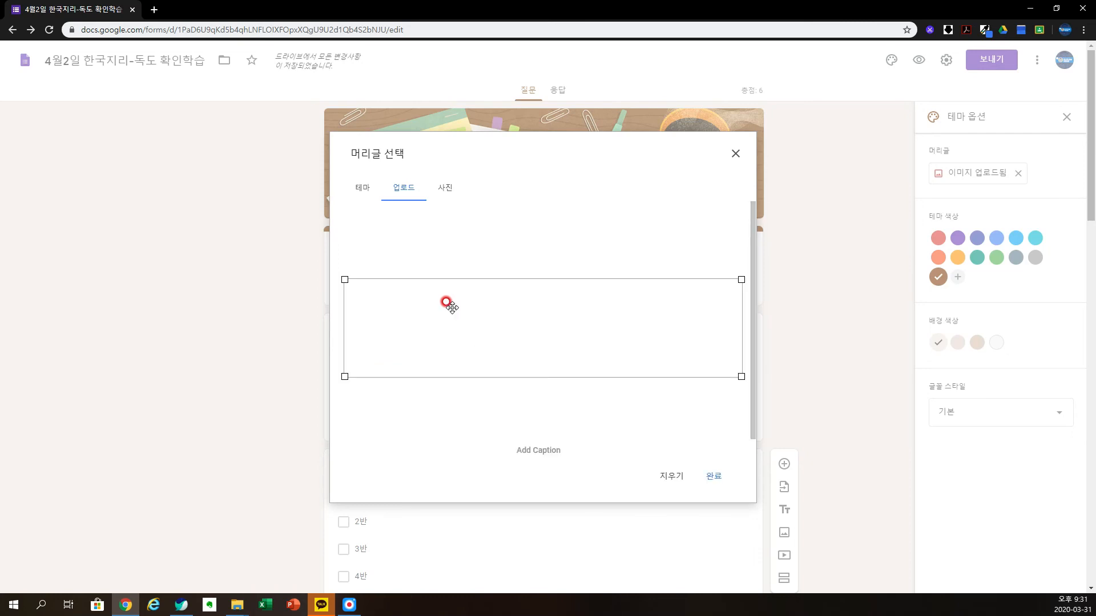
# Step: Shift the header crop area up to the upper part of the school building photo and apply it
pyautogui.moveTo(555, 333)
pyautogui.mouseDown()
pyautogui.moveTo(555, 345)
pyautogui.moveTo(550, 325)
pyautogui.mouseUp()
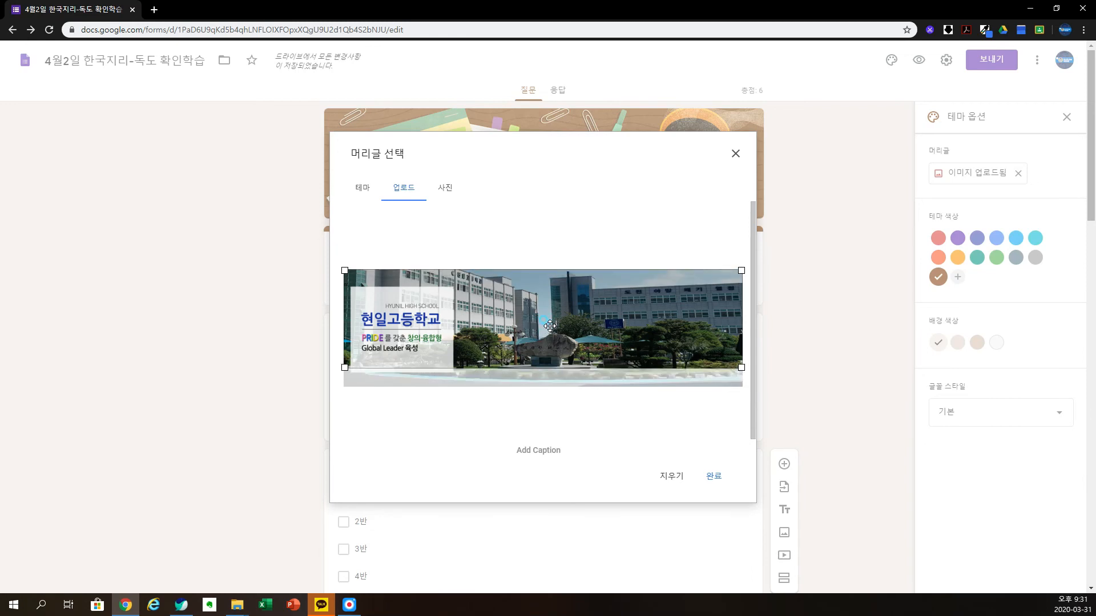
pyautogui.click(712, 478)
pyautogui.click(713, 479)
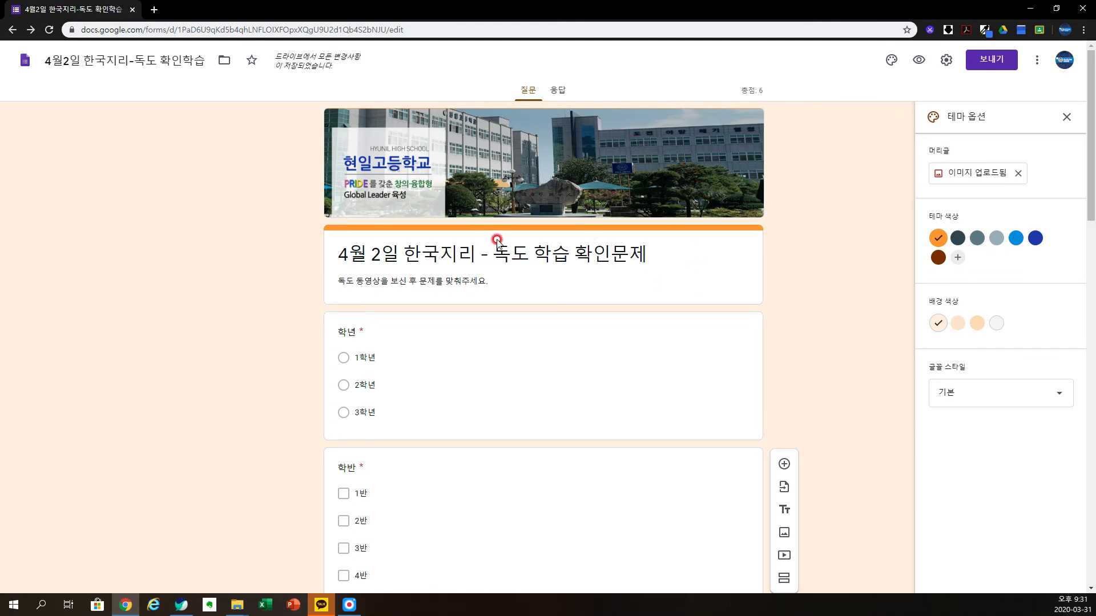
# Step: Check the Dokdo quiz's responses view
pyautogui.scroll(-1, 636, 380)
pyautogui.scroll(1, 637, 377)
pyautogui.click(552, 91)
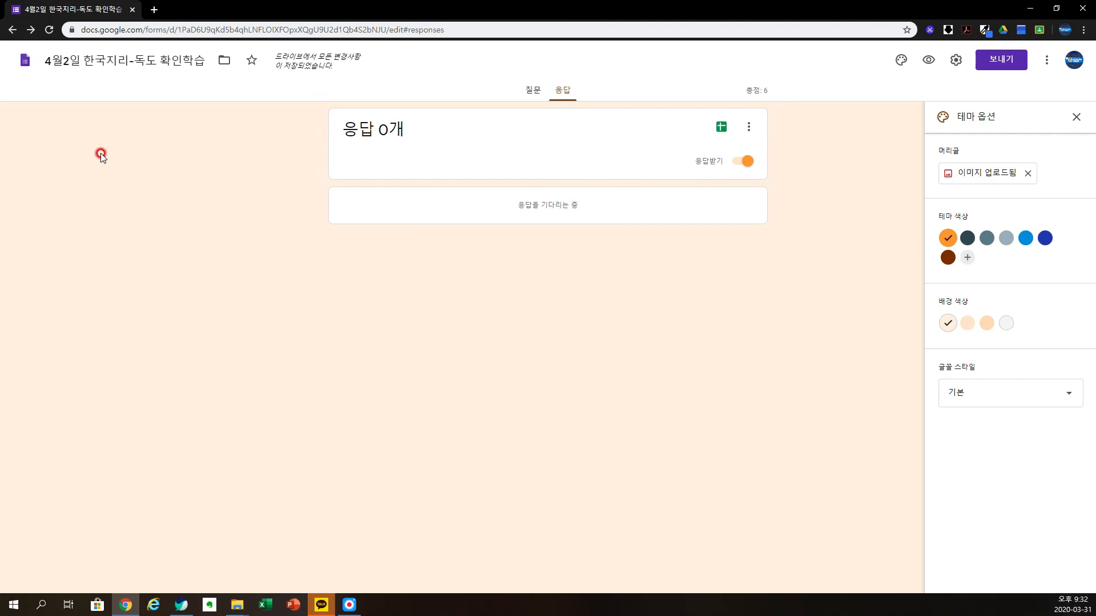
# Step: Return to the list of recent forms and open the form 5-1-1.자원의 특성과 분류
pyautogui.click(22, 63)
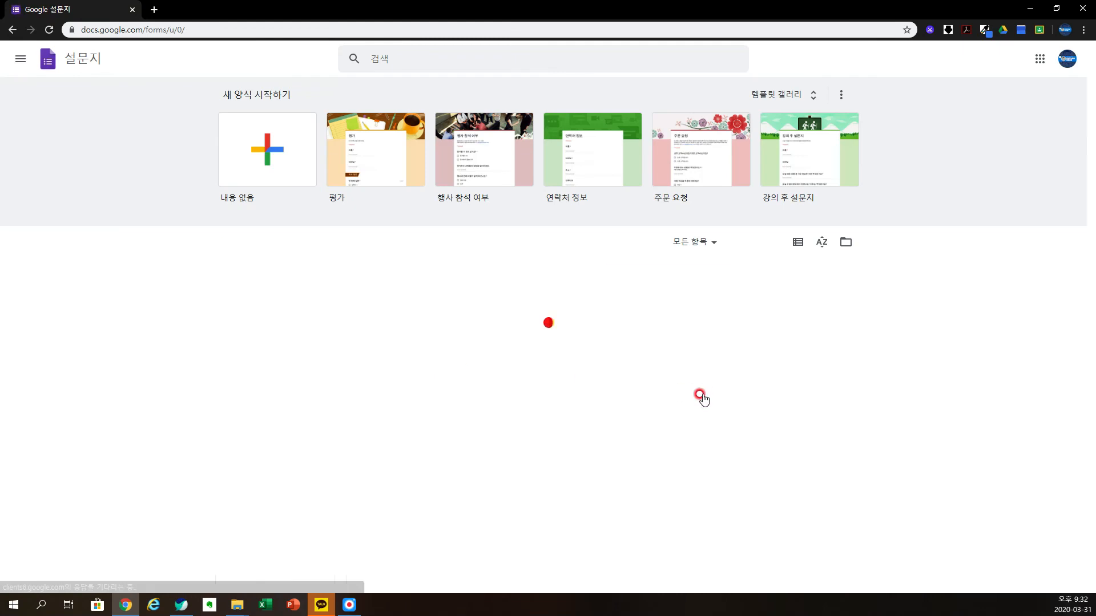
pyautogui.scroll(-2, 582, 380)
pyautogui.scroll(-3, 582, 381)
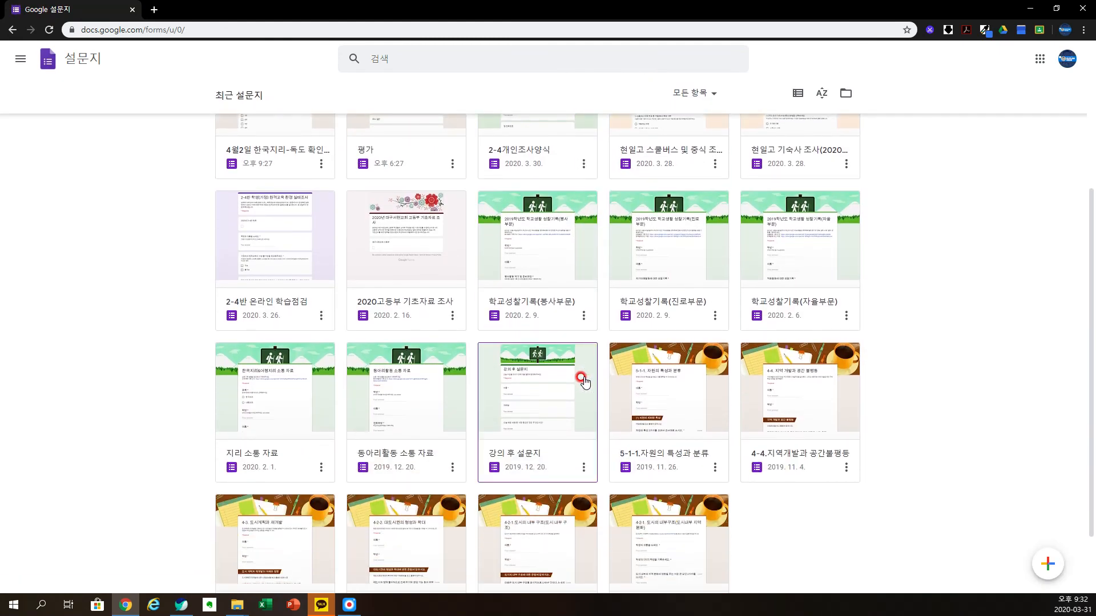
pyautogui.scroll(-2, 584, 381)
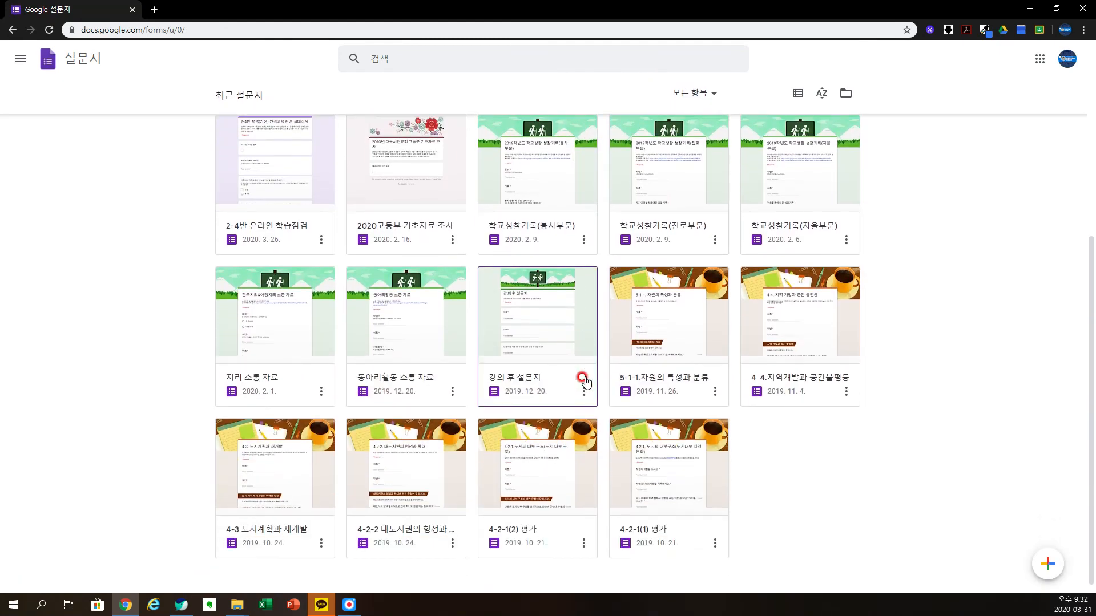
pyautogui.click(671, 338)
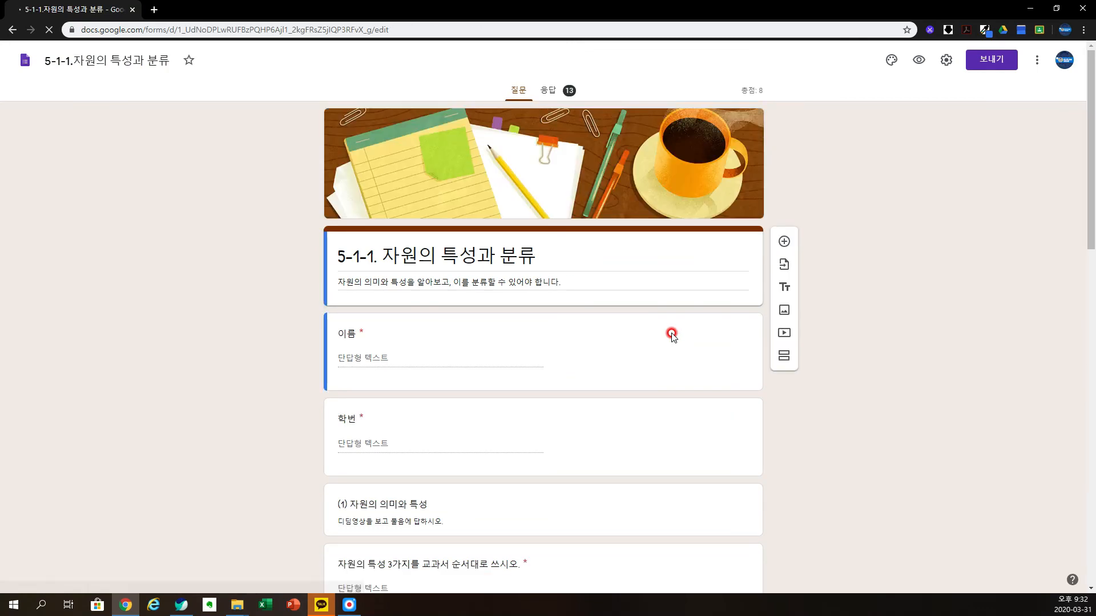
# Step: Look through the questions of the form, including the picture-based ones in the 자원의 분류 section
pyautogui.scroll(-6, 550, 441)
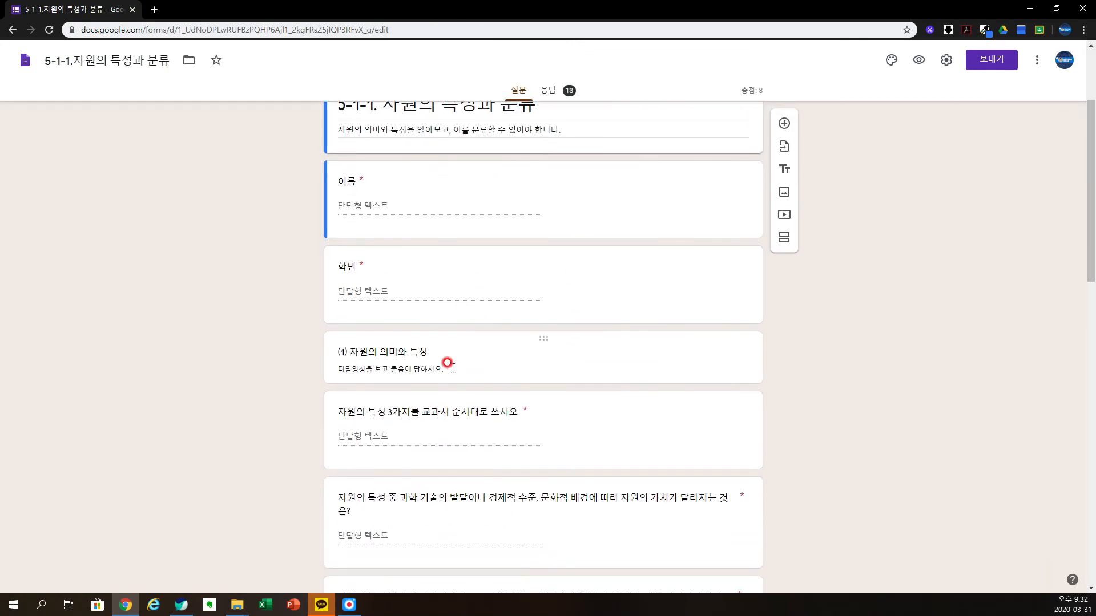
pyautogui.scroll(-10, 477, 489)
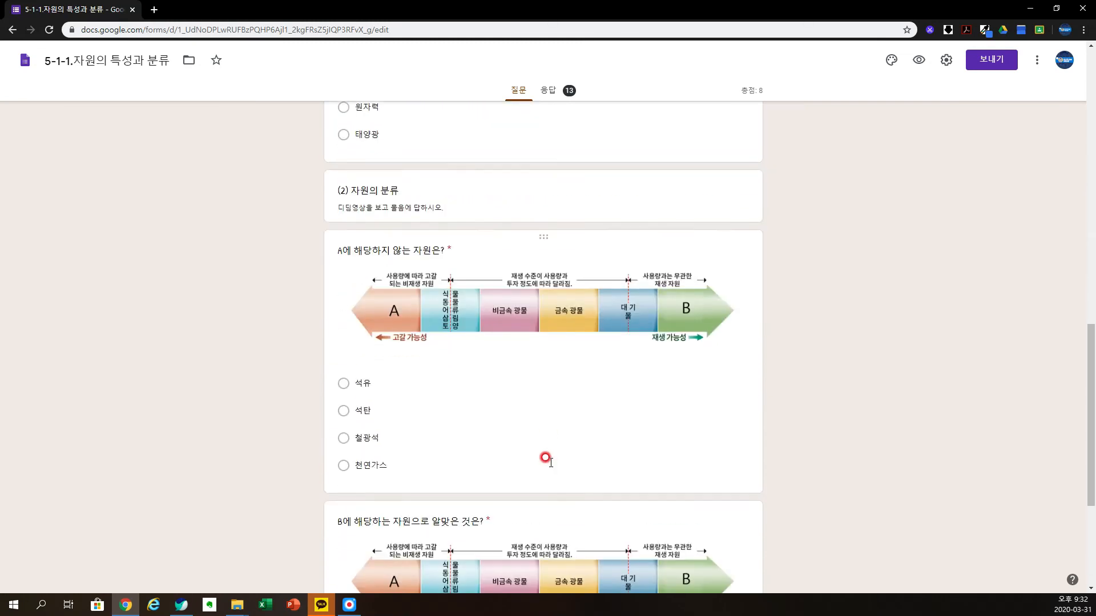
pyautogui.scroll(-2, 553, 448)
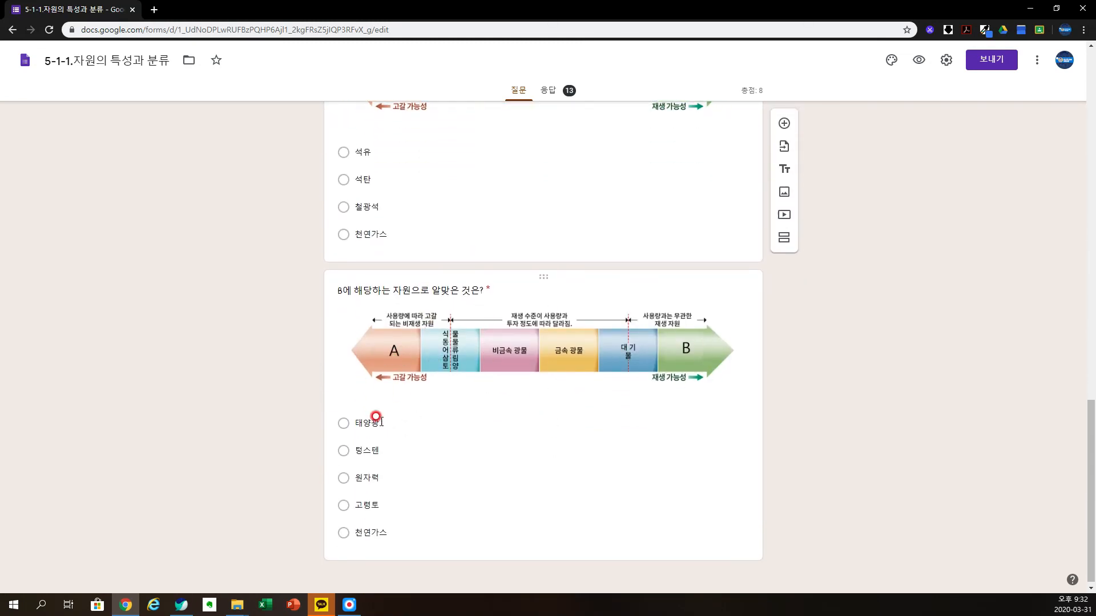
pyautogui.scroll(4, 486, 421)
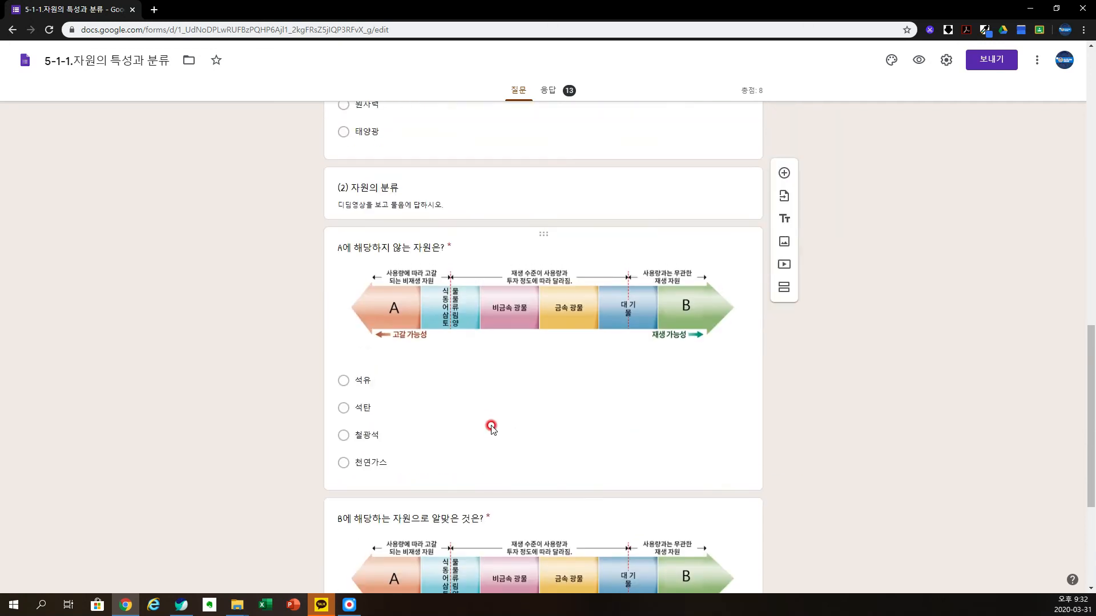
pyautogui.scroll(5, 600, 329)
pyautogui.scroll(5, 600, 330)
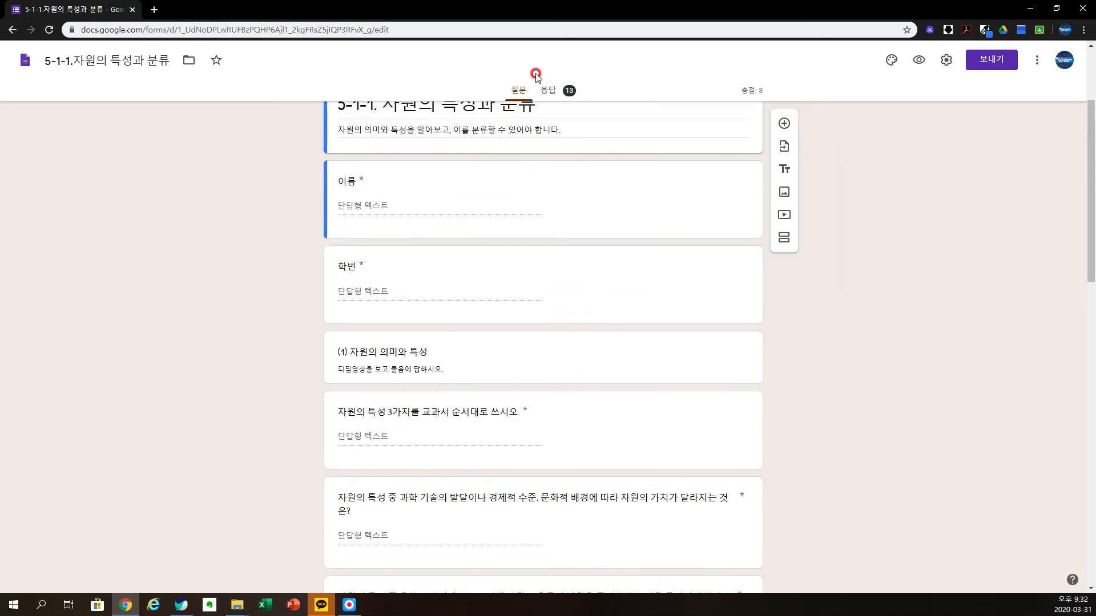
# Step: Review the form's response summary, from the score distribution and respondent lists to the answer charts for each question
pyautogui.click(564, 91)
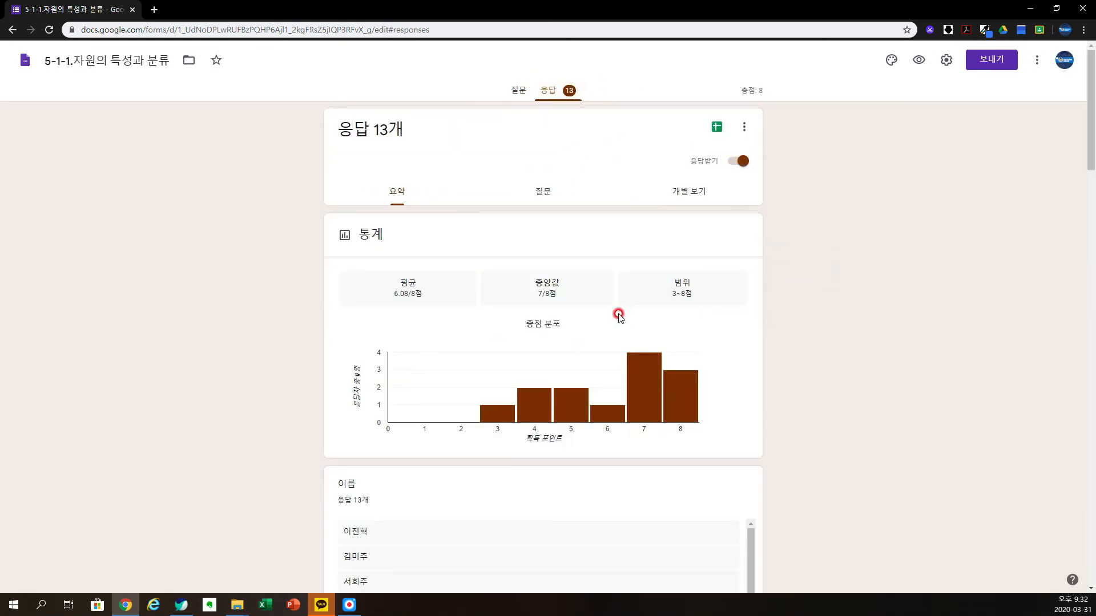
pyautogui.scroll(-1, 626, 316)
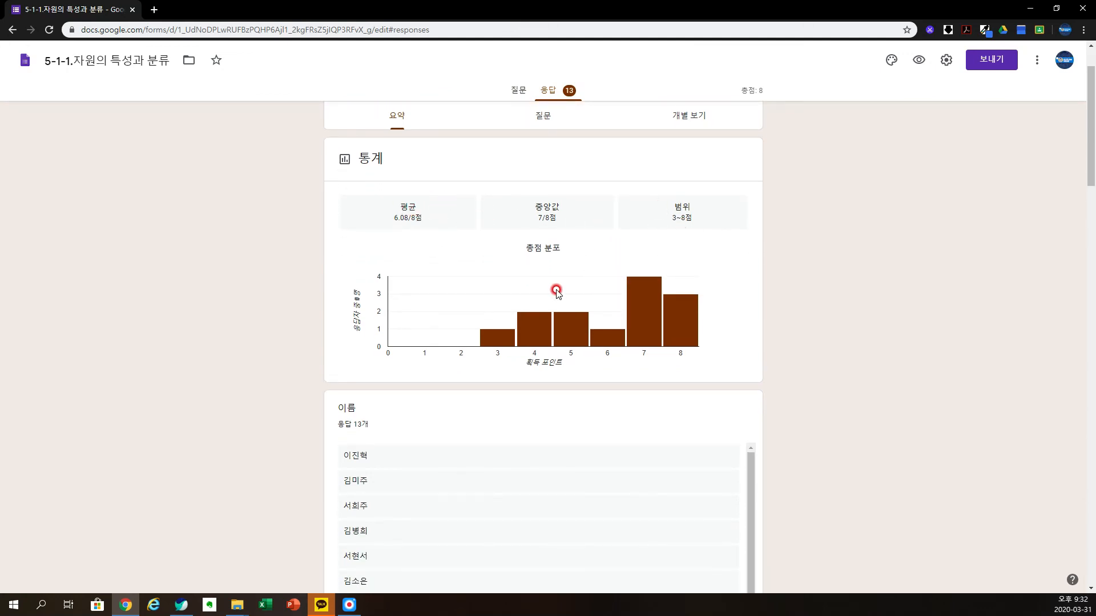
pyautogui.scroll(-3, 525, 318)
pyautogui.scroll(-1, 421, 234)
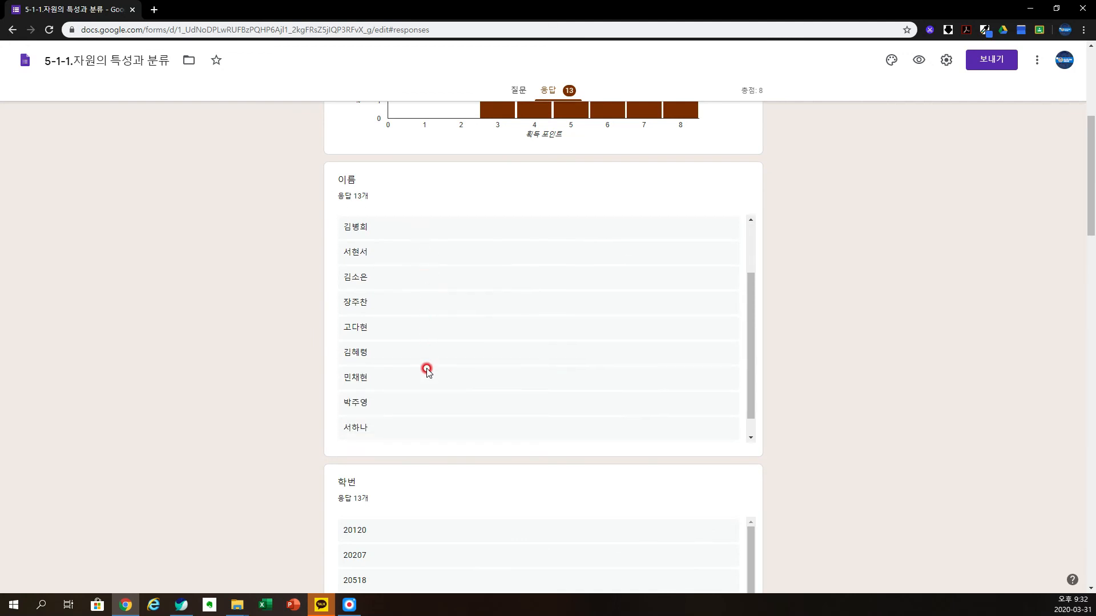
pyautogui.scroll(-4, 427, 371)
pyautogui.scroll(-2, 495, 374)
pyautogui.scroll(-4, 495, 374)
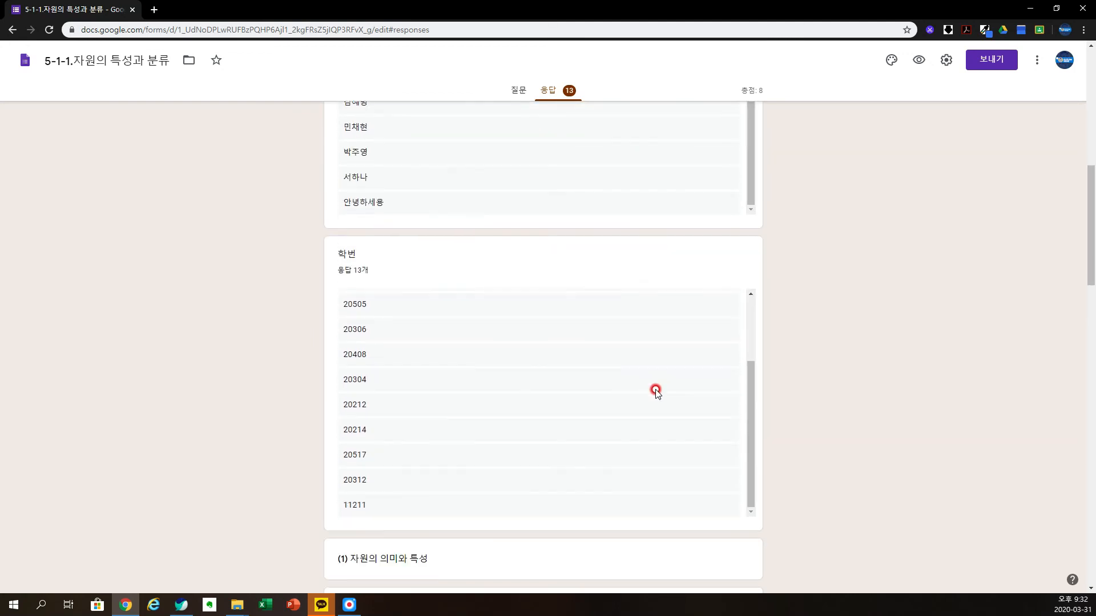
pyautogui.scroll(-4, 463, 356)
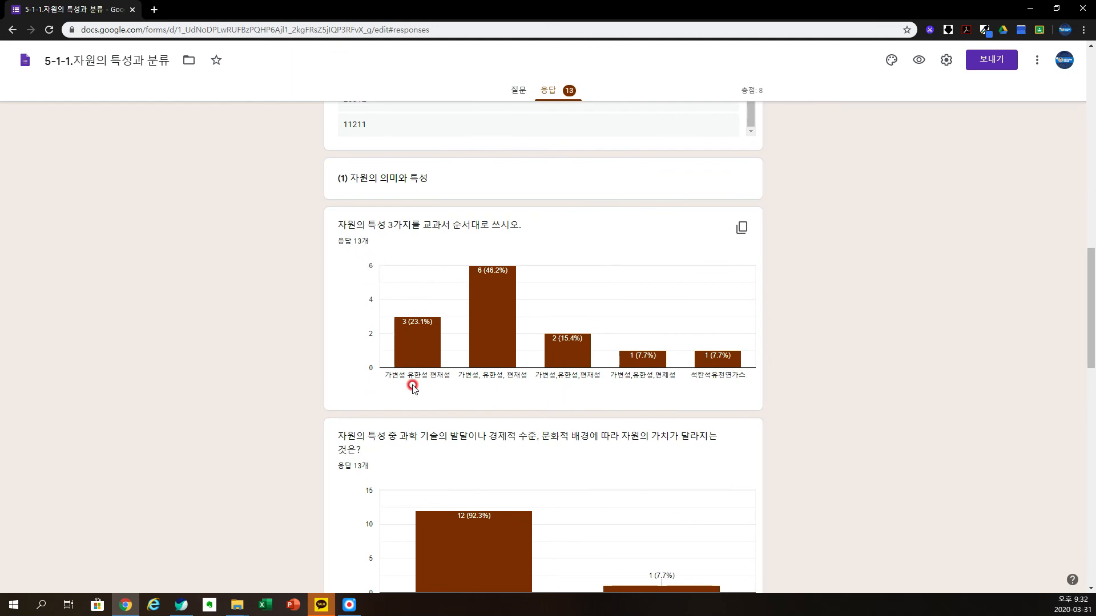
pyautogui.scroll(-4, 571, 376)
pyautogui.scroll(-4, 578, 388)
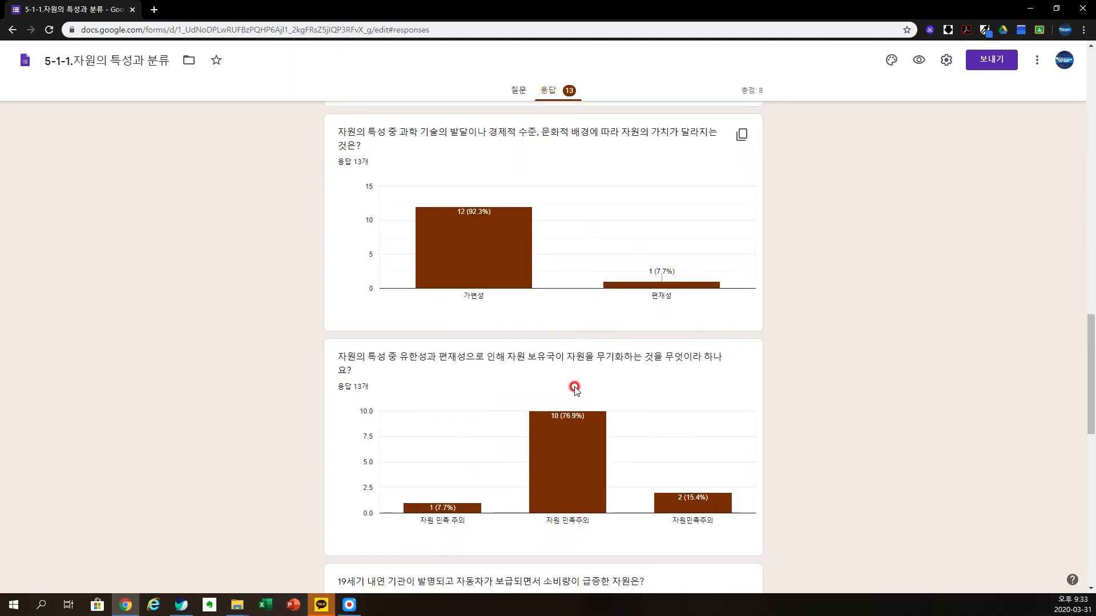
pyautogui.scroll(-3, 578, 388)
pyautogui.scroll(15, 579, 392)
pyautogui.scroll(8, 580, 391)
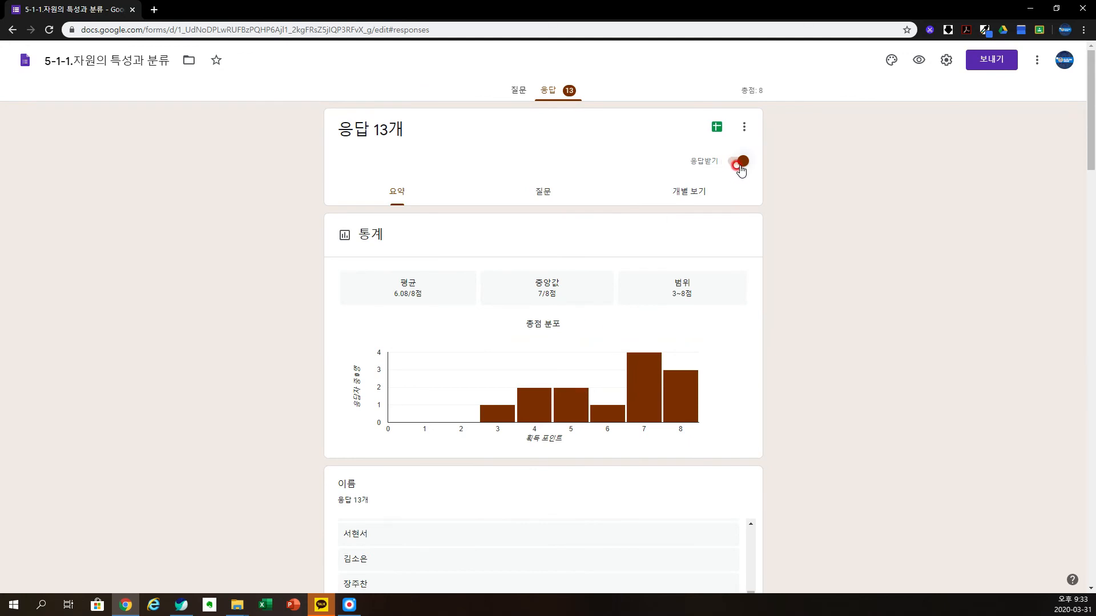
# Step: Create a new spreadsheet named 5-1-1.자원의 특성과 분류(응답) to collect the form's responses
pyautogui.click(717, 131)
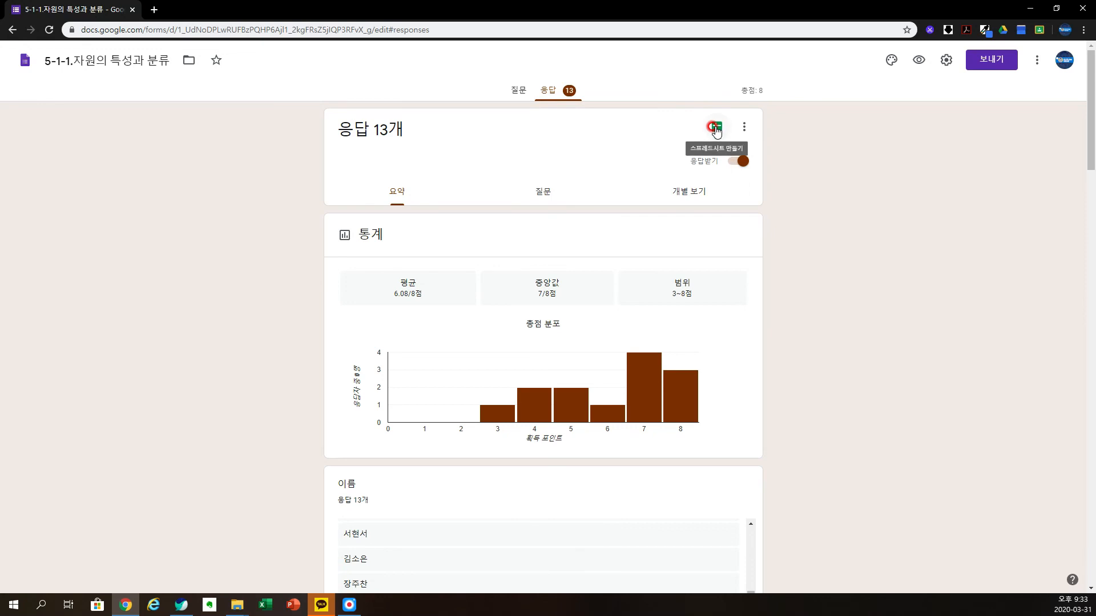
pyautogui.click(717, 130)
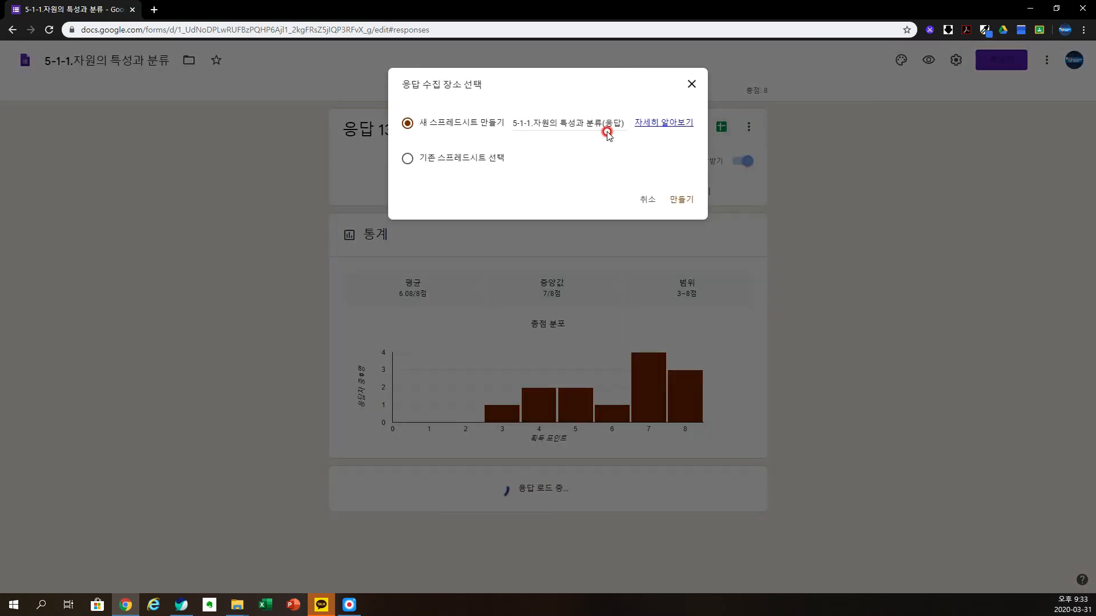
pyautogui.click(530, 121)
pyautogui.click(682, 200)
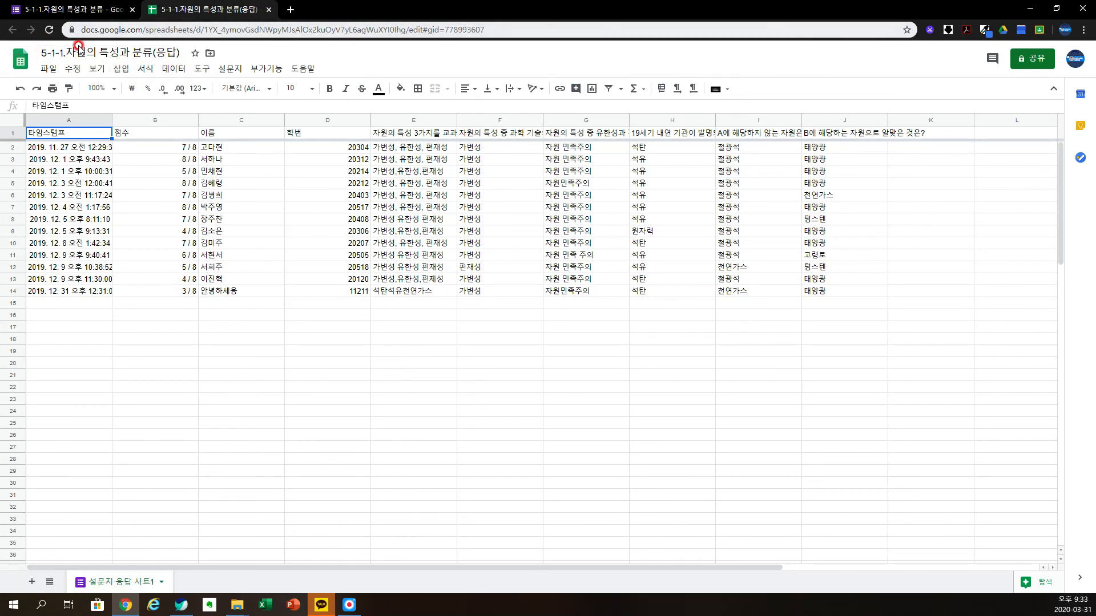
# Step: Go from the response spreadsheet to the Google Sheets home page
pyautogui.click(20, 64)
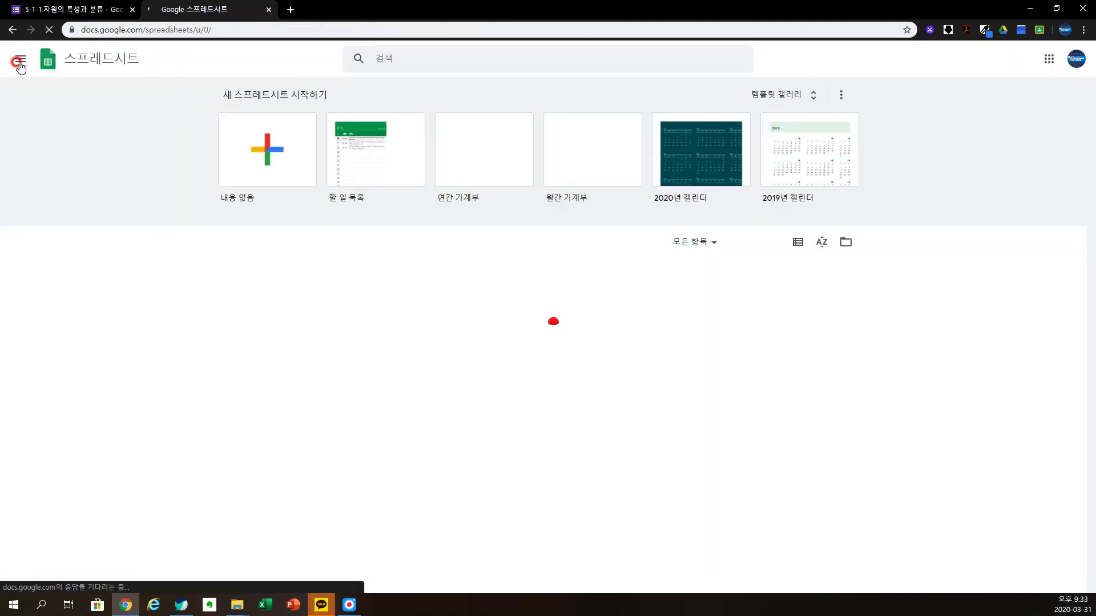